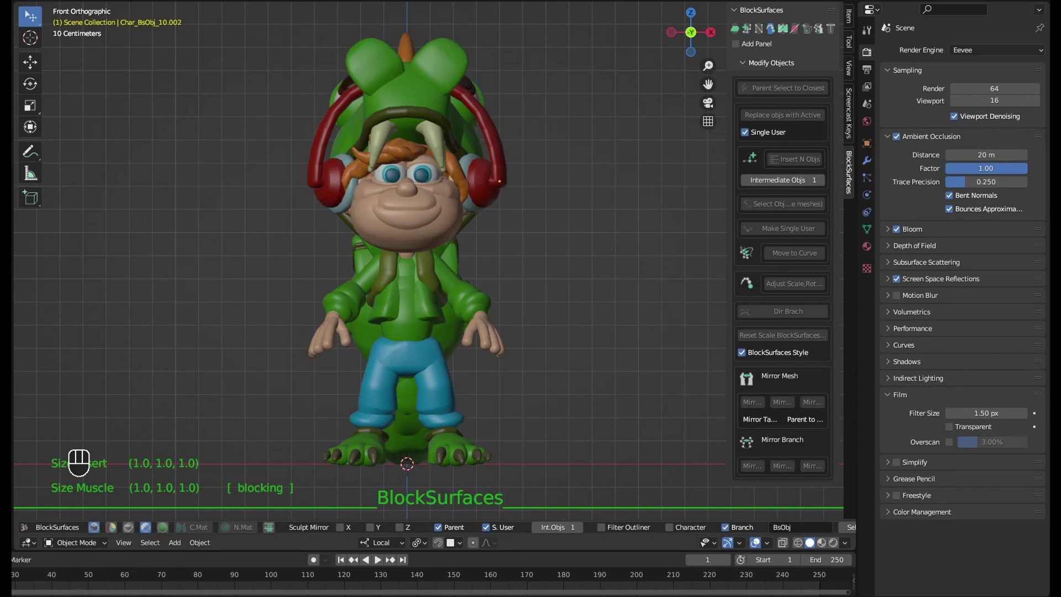
Select the boy's linked arm-and-chest segments and then his linked finger segments.
key(alt+r)
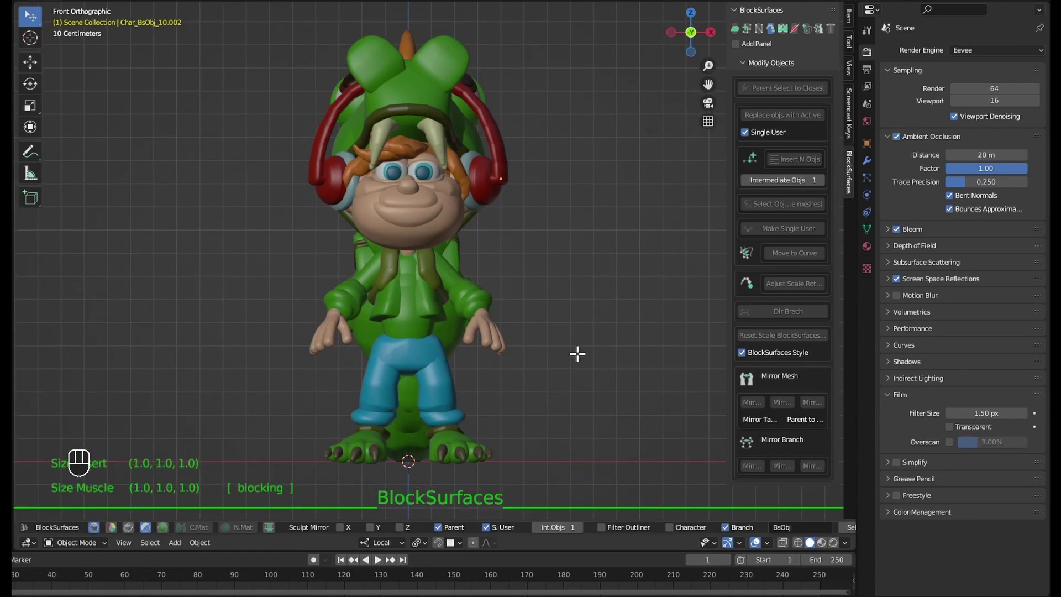
click(485, 305)
middle_drag(540, 353, 527, 334)
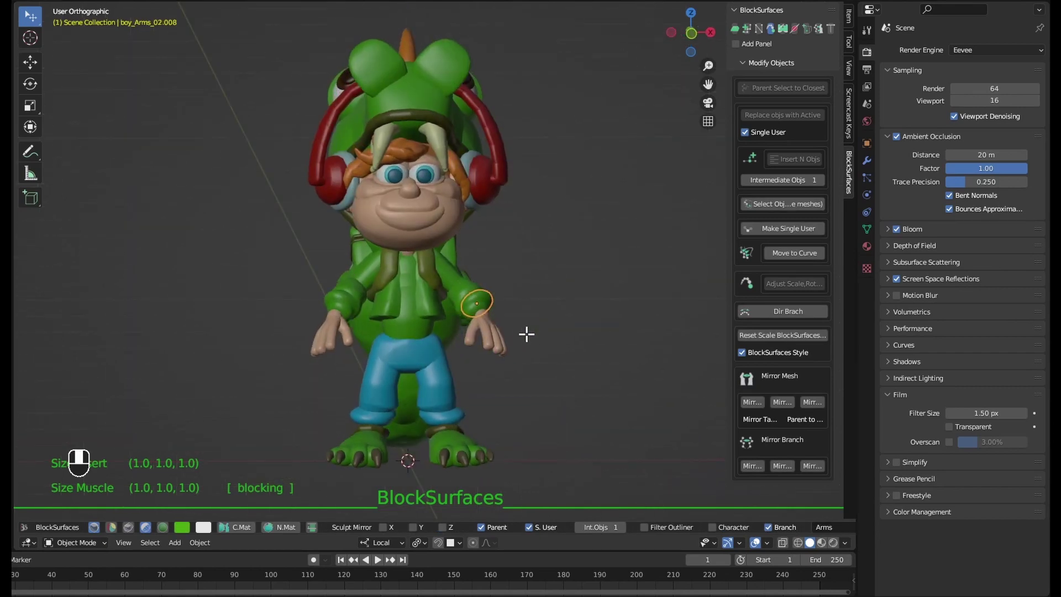
key(ctrl+l)
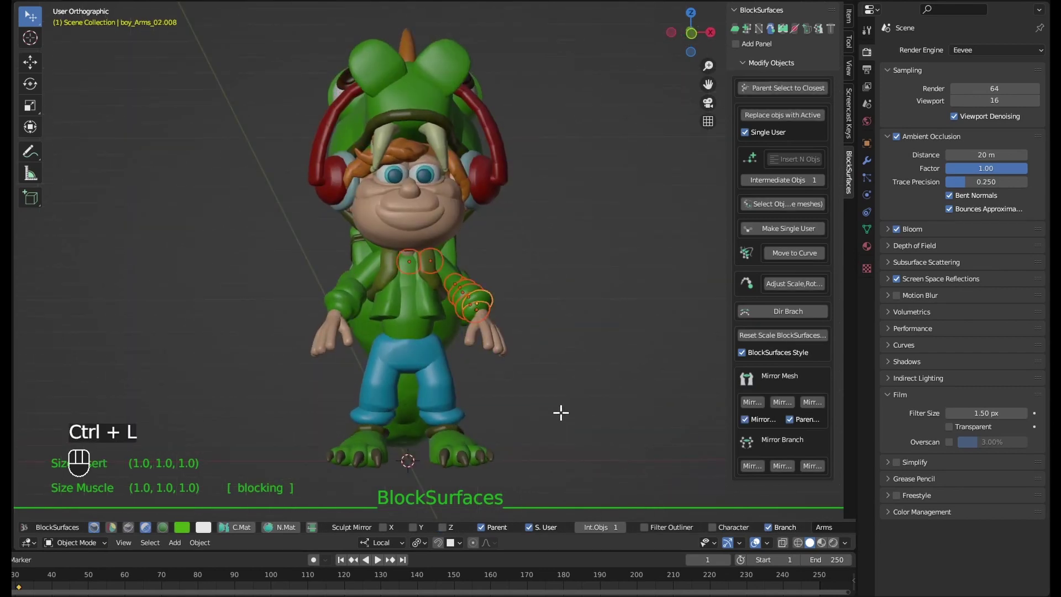
middle_drag(562, 412, 504, 420)
middle_drag(550, 348, 501, 349)
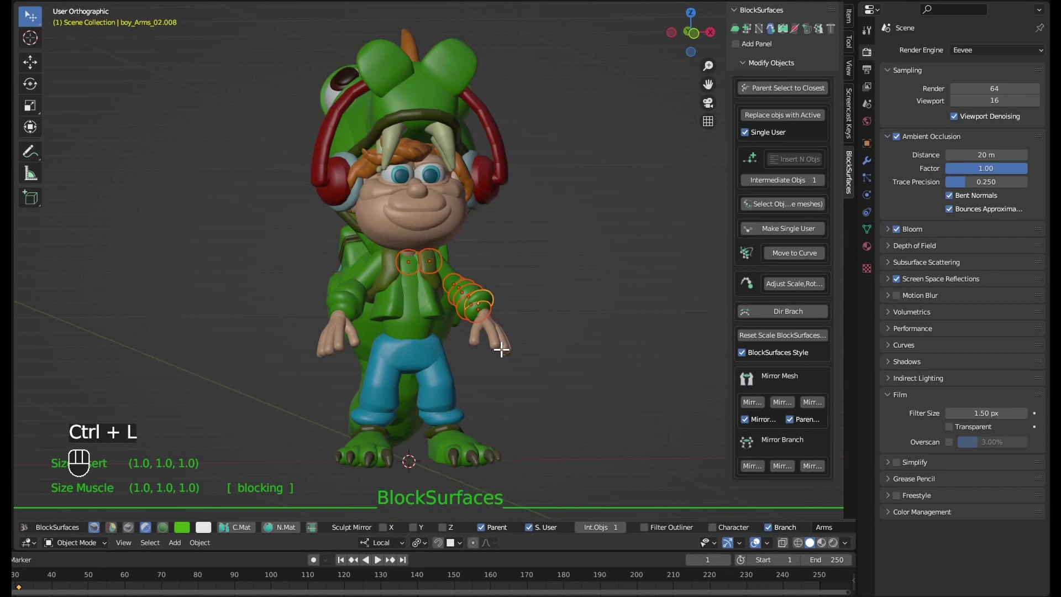
click(501, 350)
key(ctrl+l)
mouse_move(567, 384)
middle_down()
mouse_move(506, 409)
mouse_move(536, 323)
middle_up()
scroll(508, 333, up, 3)
Select every linked part of the boy, then pick a single upper-arm segment.
click(481, 288)
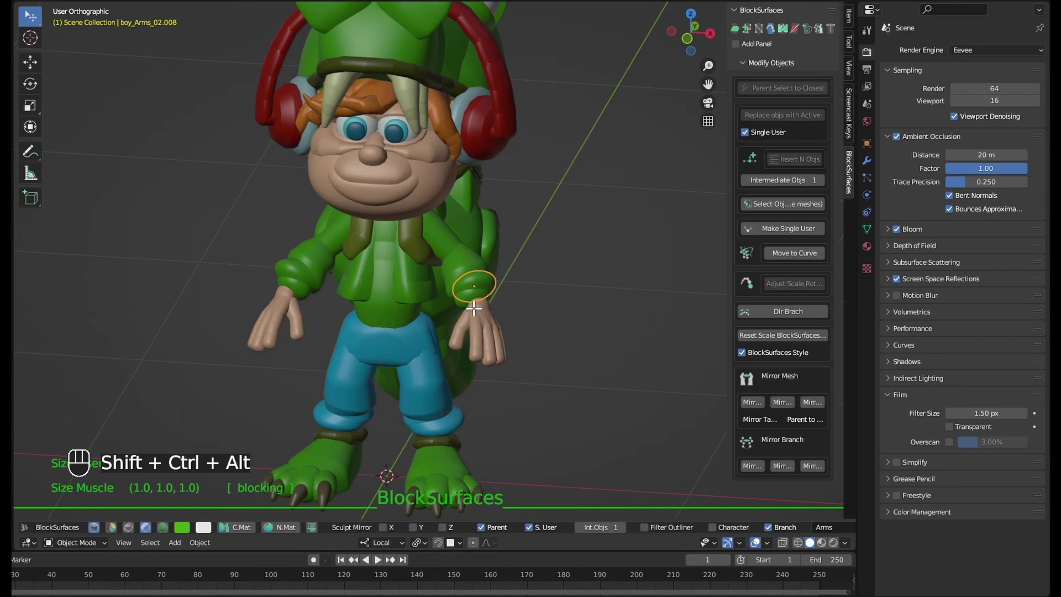
key(shift+ctrl+alt+l)
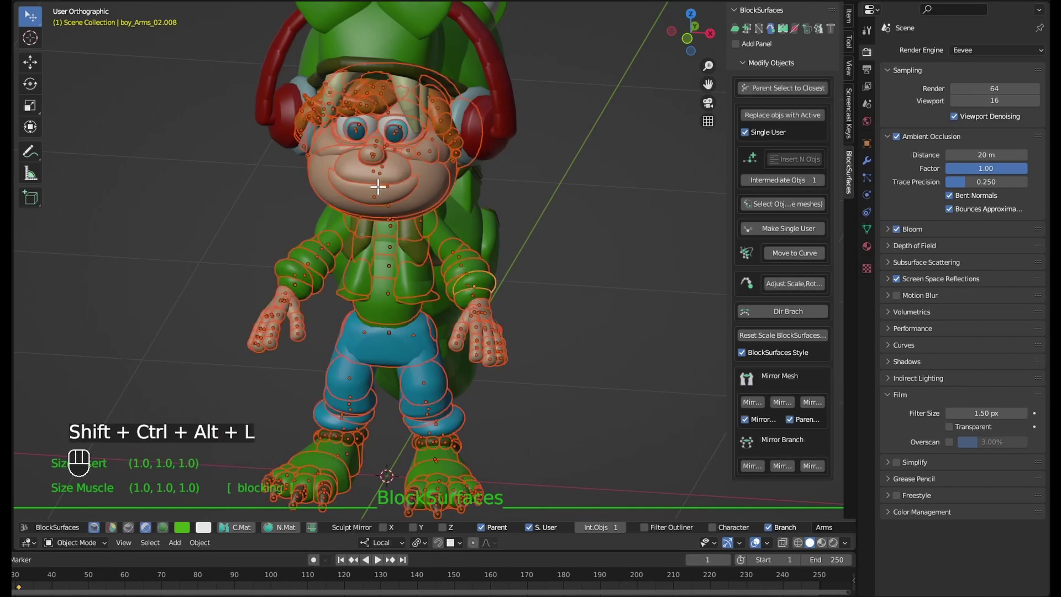
mouse_move(378, 188)
middle_down()
mouse_move(454, 223)
mouse_move(412, 248)
middle_up()
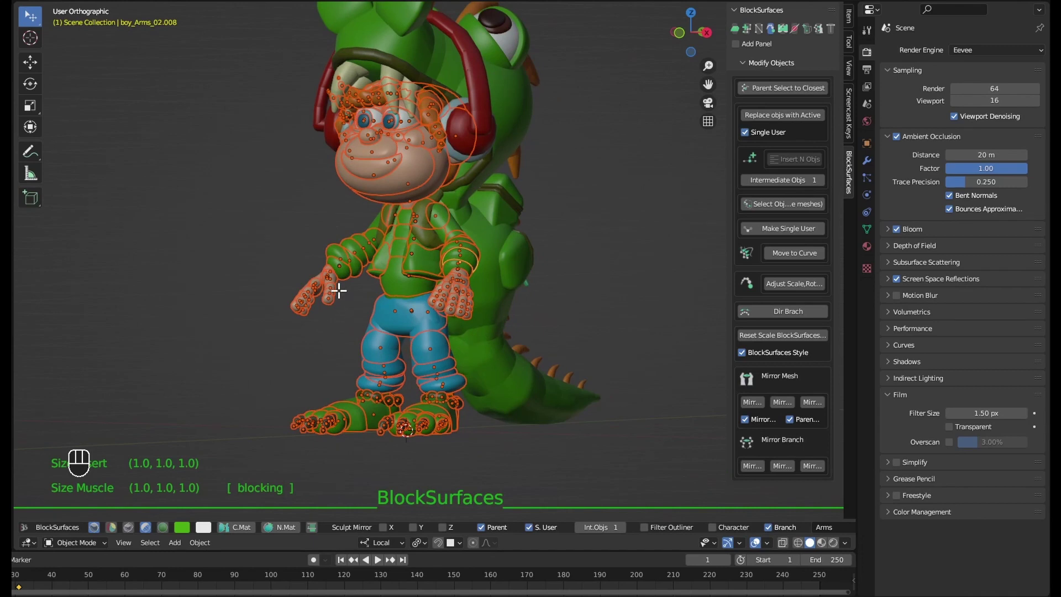
click(337, 247)
scroll(367, 296, up, 2)
scroll(351, 303, up, 2)
scroll(351, 237, up, 2)
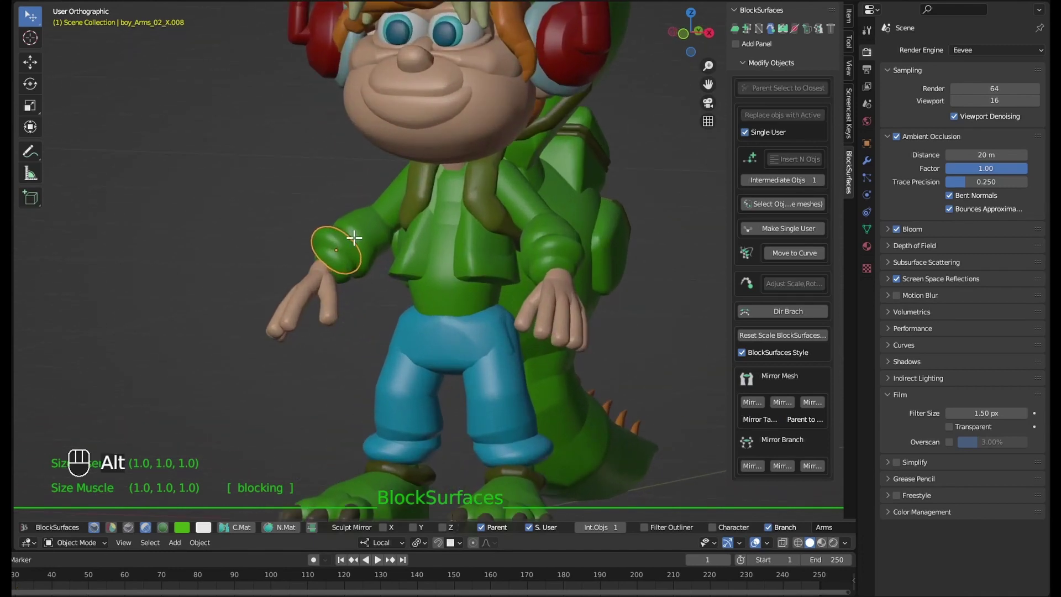
scroll(346, 286, up, 2)
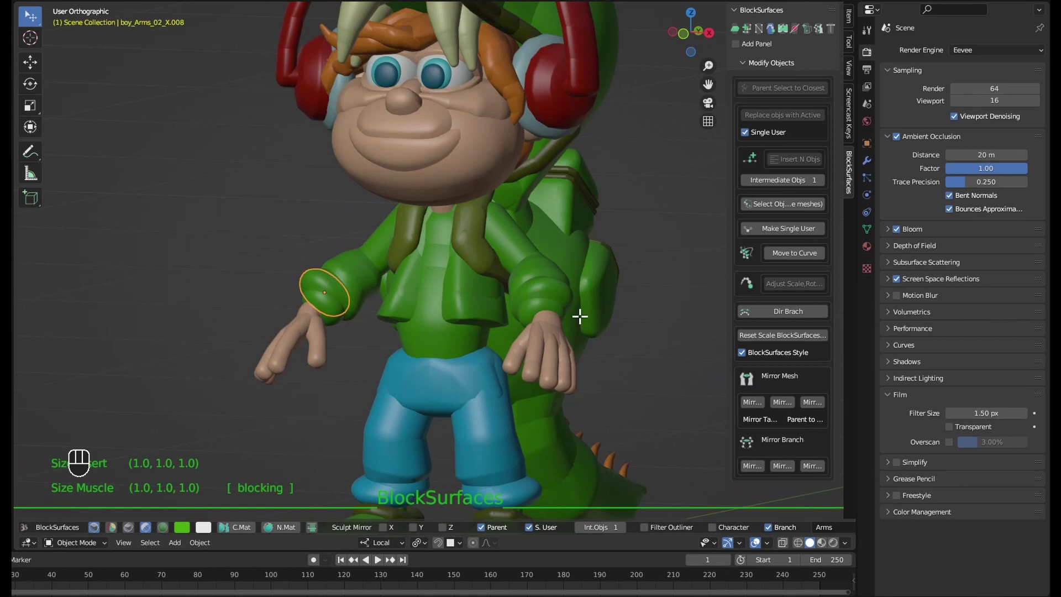
Switch the BlockSurfaces header filter from Branch to Character.
click(720, 527)
key(alt)
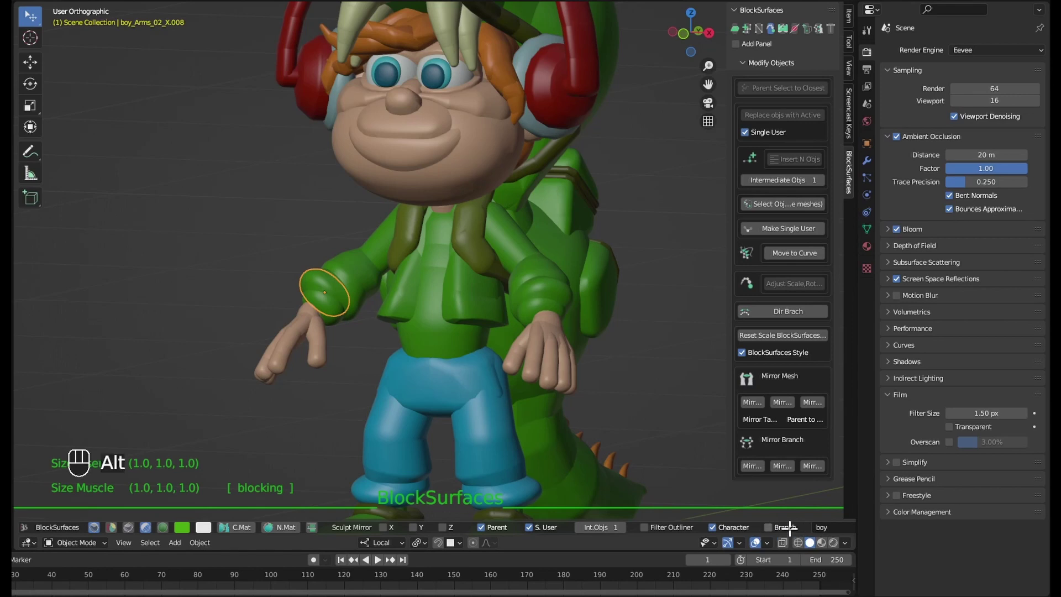
scroll(789, 528, right, 3)
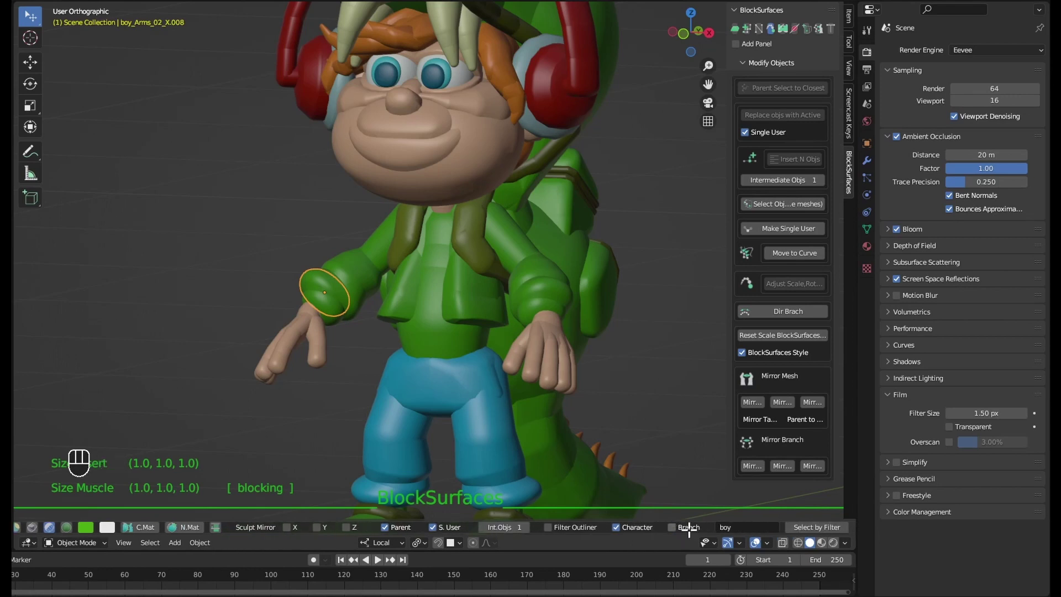
click(656, 527)
click(646, 527)
click(646, 528)
Select the dinosaur suit body together with all its linked dino-suit parts.
mouse_move(639, 407)
middle_down()
mouse_move(630, 383)
mouse_move(573, 398)
middle_up()
click(573, 398)
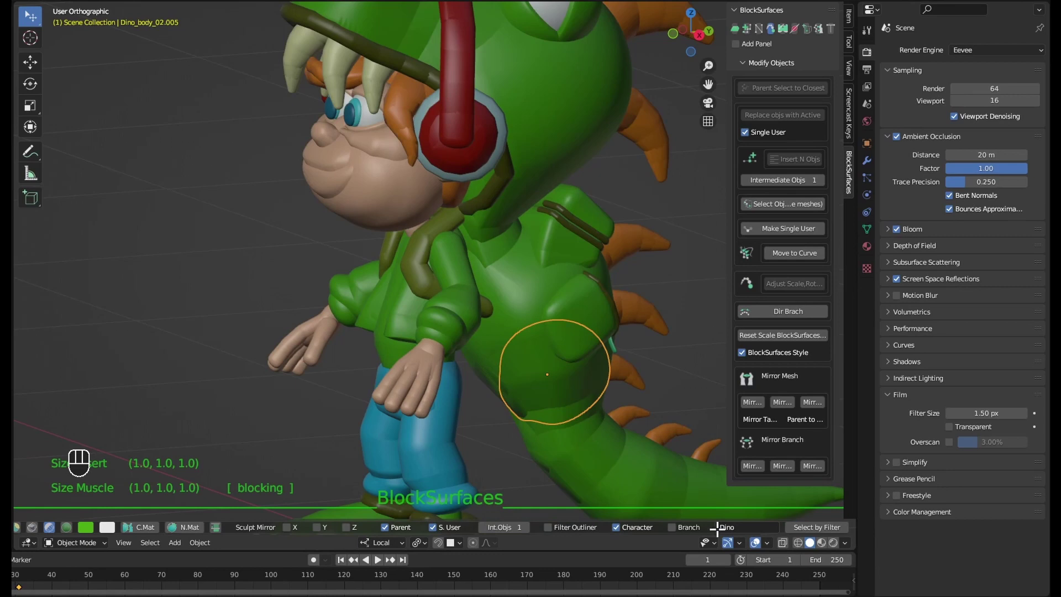
alt+drag(638, 469, 617, 364)
scroll(618, 363, down, 2)
scroll(501, 287, down, 2)
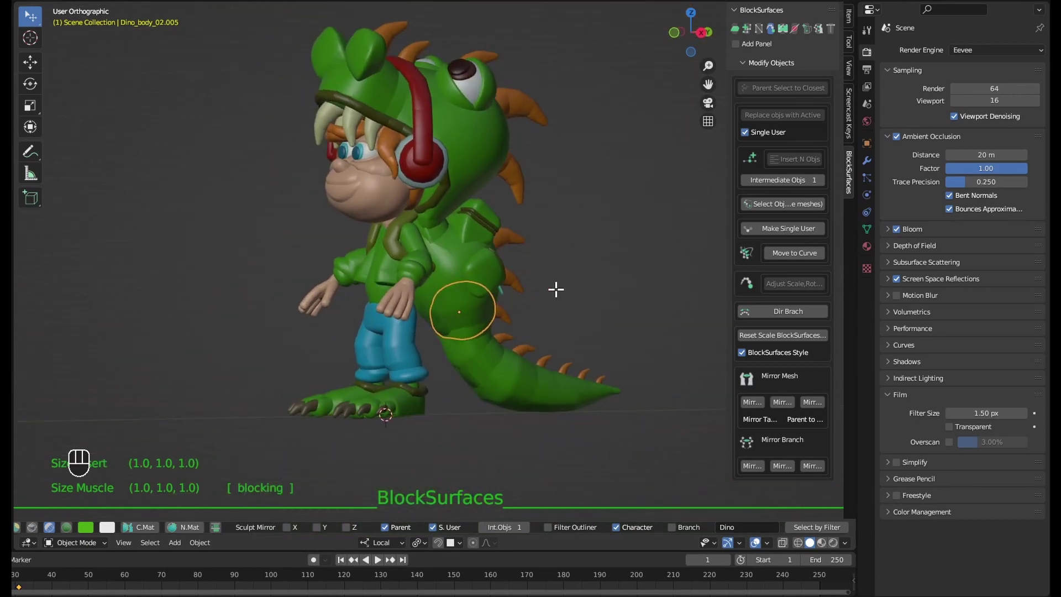
key(shift+ctrl+alt+l)
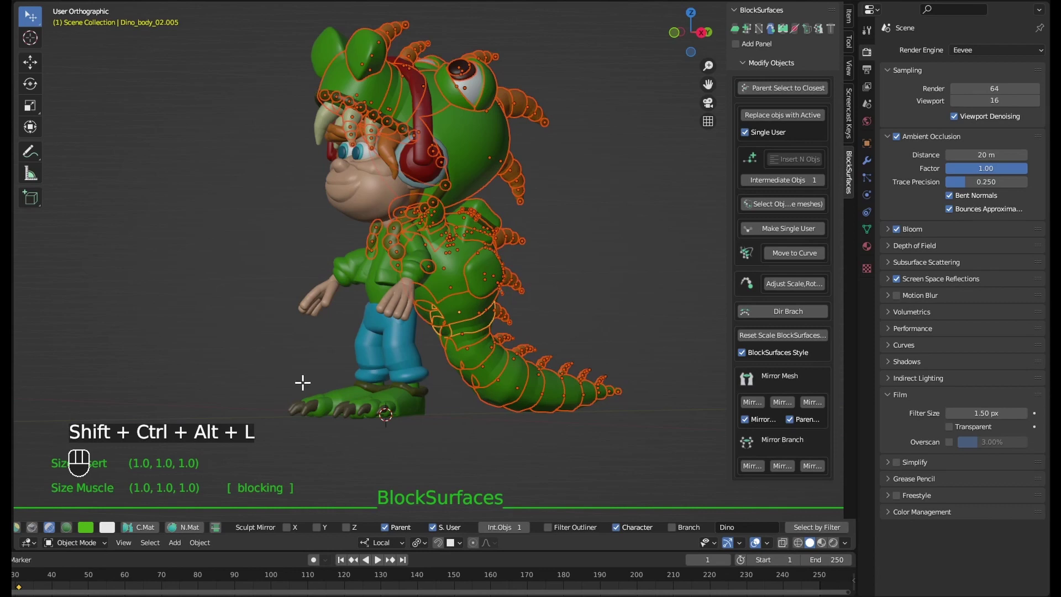
middle_drag(509, 349, 611, 313)
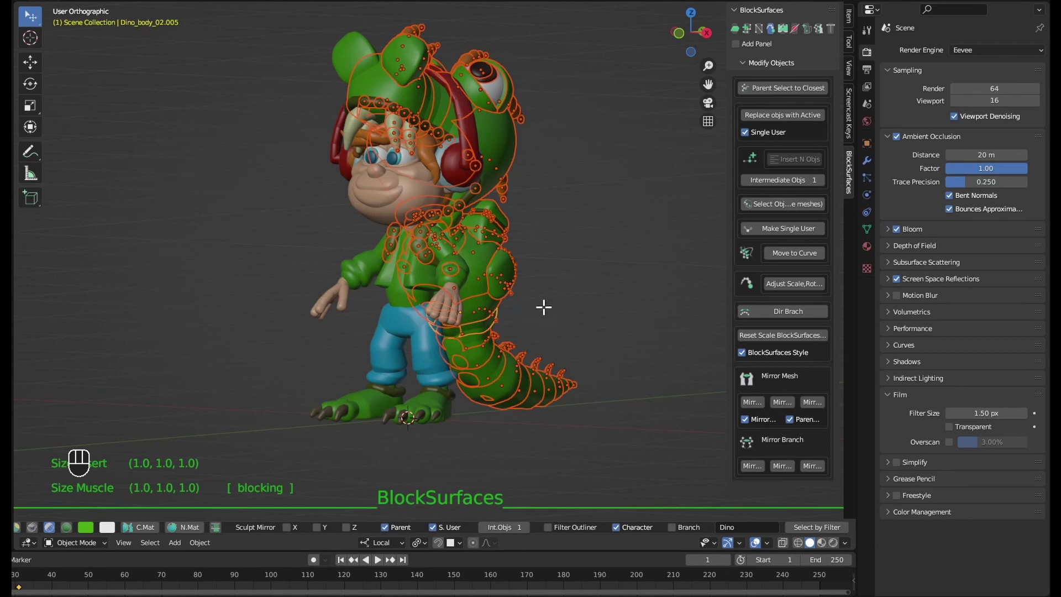
Hide the dino-suit parts, select all linked headphone parts, and open the branch Name prompt.
key(h)
mouse_move(552, 282)
middle_down()
mouse_move(498, 299)
mouse_move(599, 299)
middle_up()
key(q)
click(548, 156)
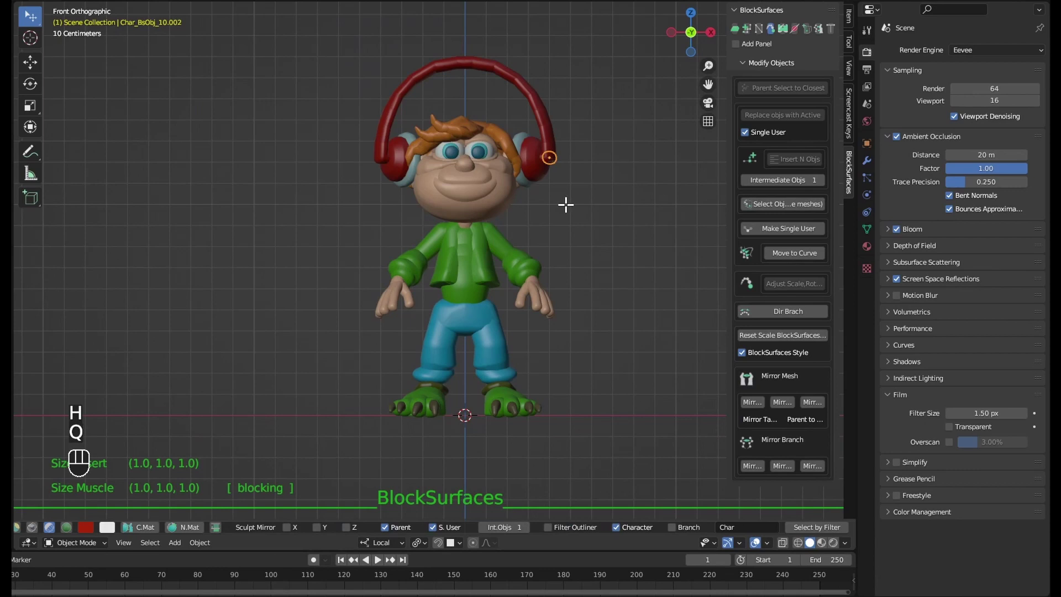
alt+middle_drag(566, 204, 537, 290)
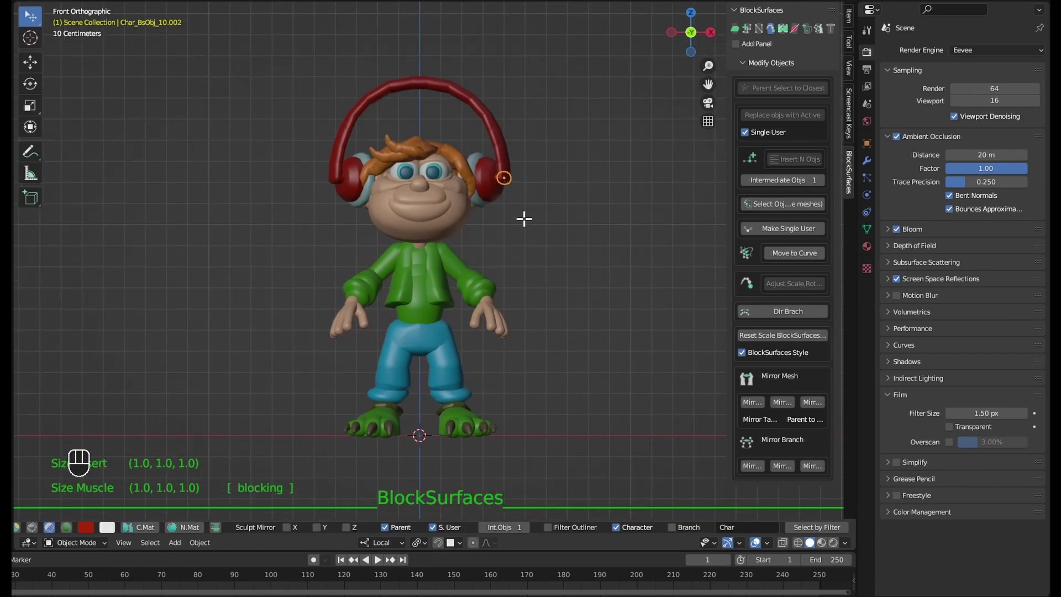
key(shift+ctrl+alt+l)
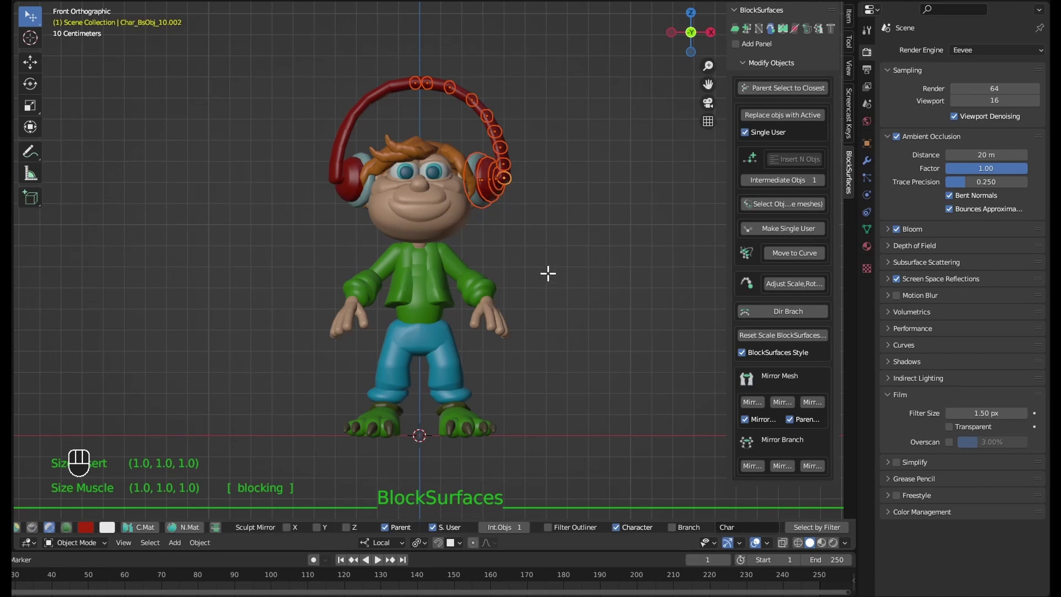
key(F2)
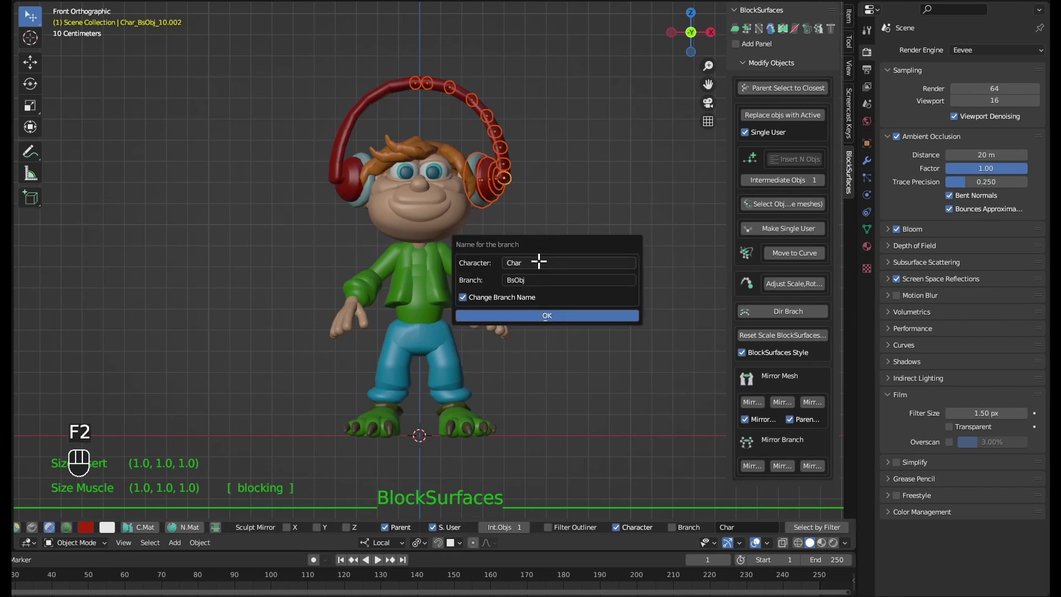
Rename the headphone parts' character to 'Headphones', keeping the branch name BsObj unchanged.
click(462, 298)
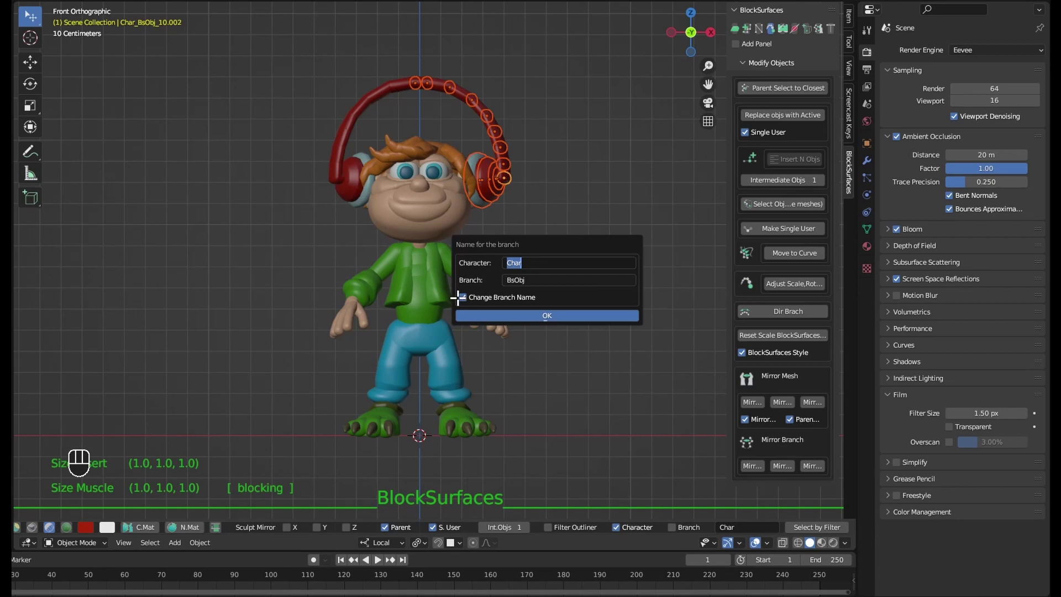
click(461, 297)
click(463, 298)
click(532, 262)
key(shift)
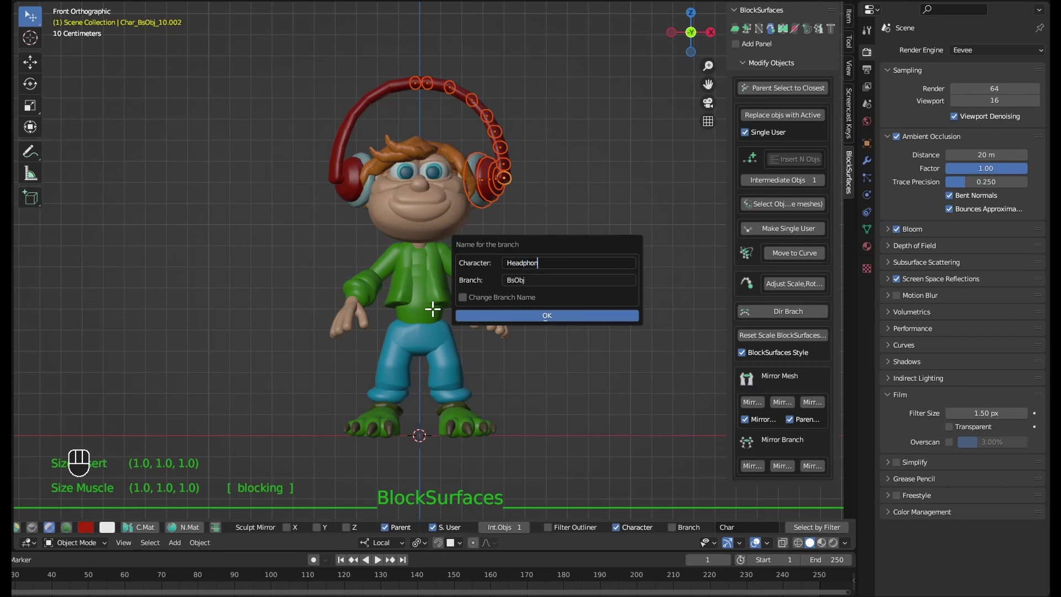
text(Headphones)
click(567, 314)
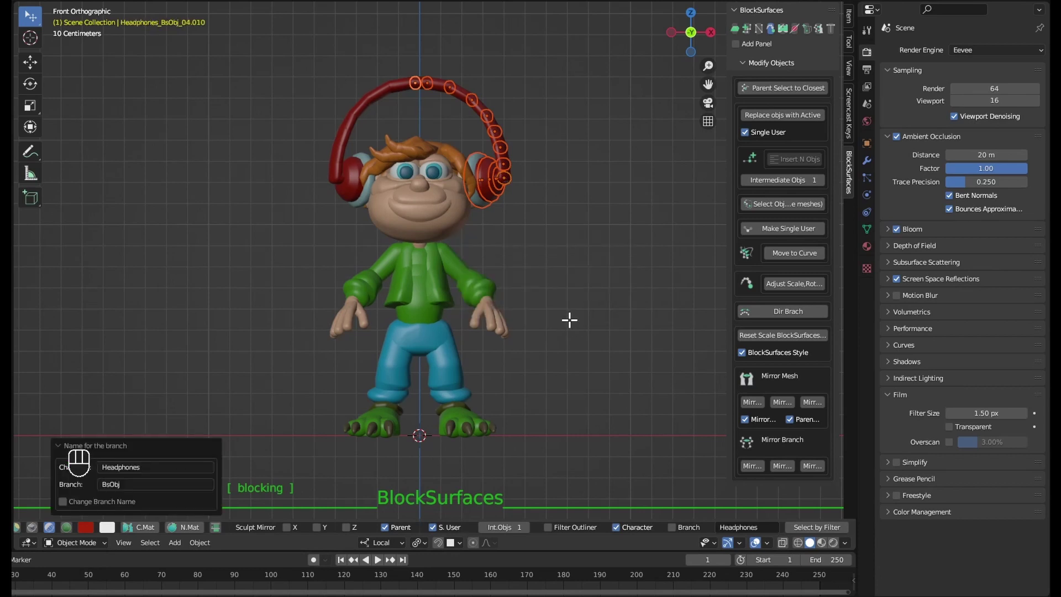
Hide the boy to inspect the headphones alone, then reveal him again.
click(471, 288)
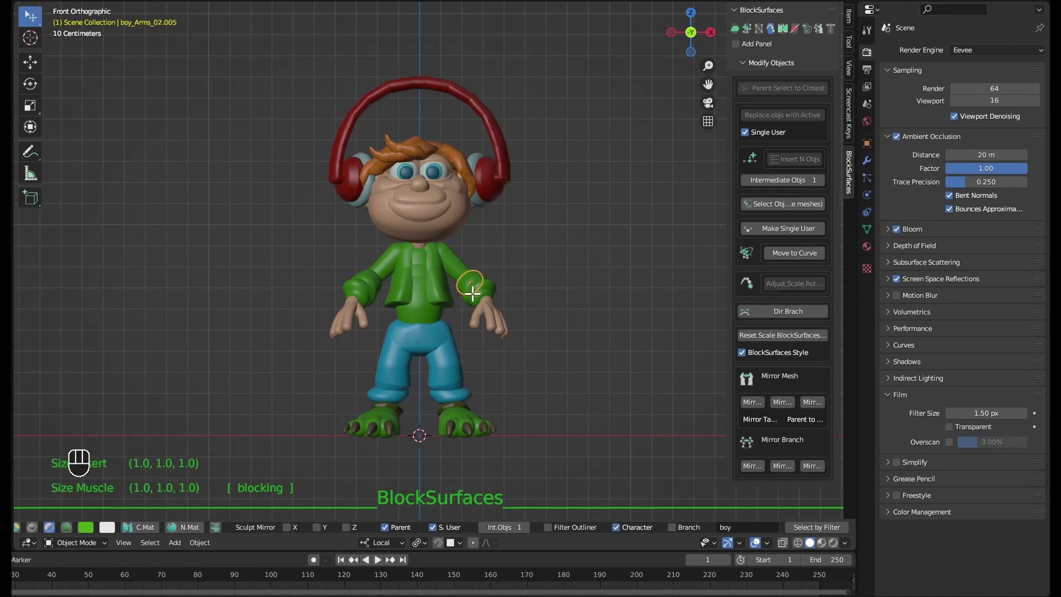
key(shift+ctrl+alt+l)
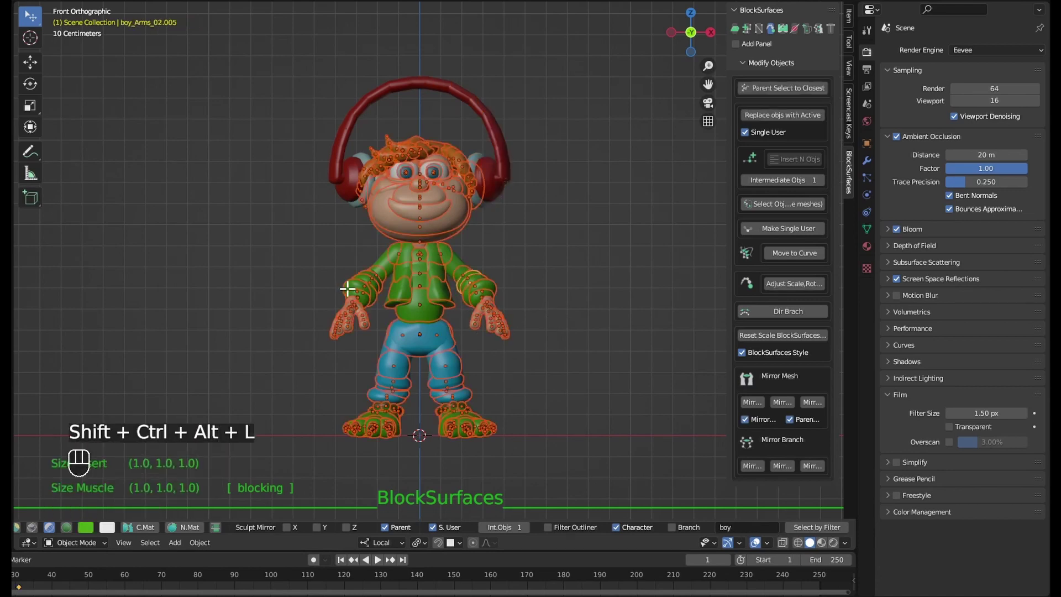
key(h)
middle_drag(580, 287, 473, 218)
key(shift+ctrl+alt+l)
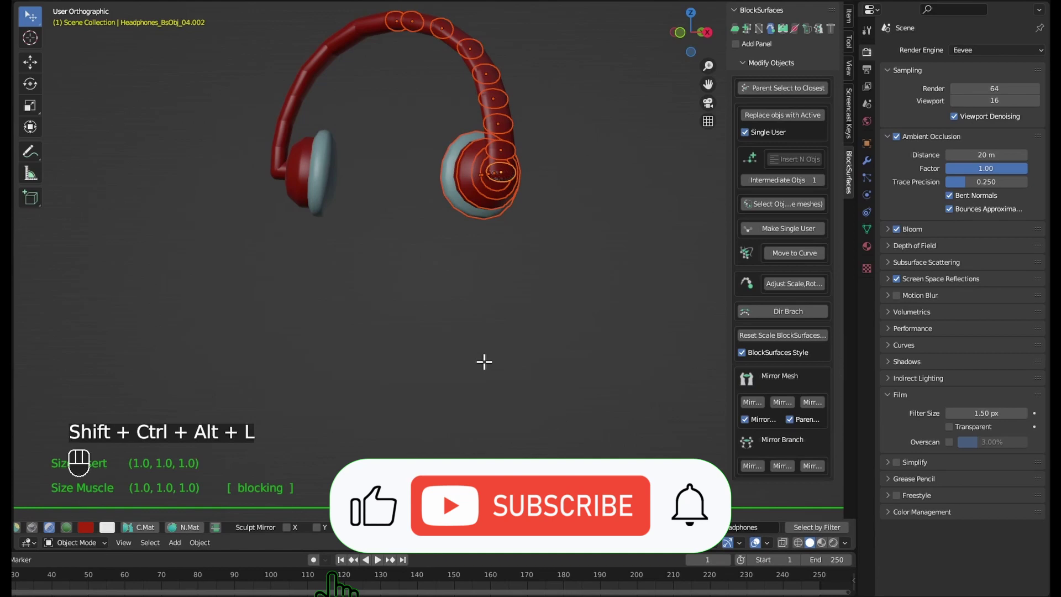
key(alt+h)
Hide the boy and headphones to inspect the dinosaur alone, then unhide all parts.
mouse_move(526, 292)
middle_down()
mouse_move(514, 332)
mouse_move(458, 350)
middle_up()
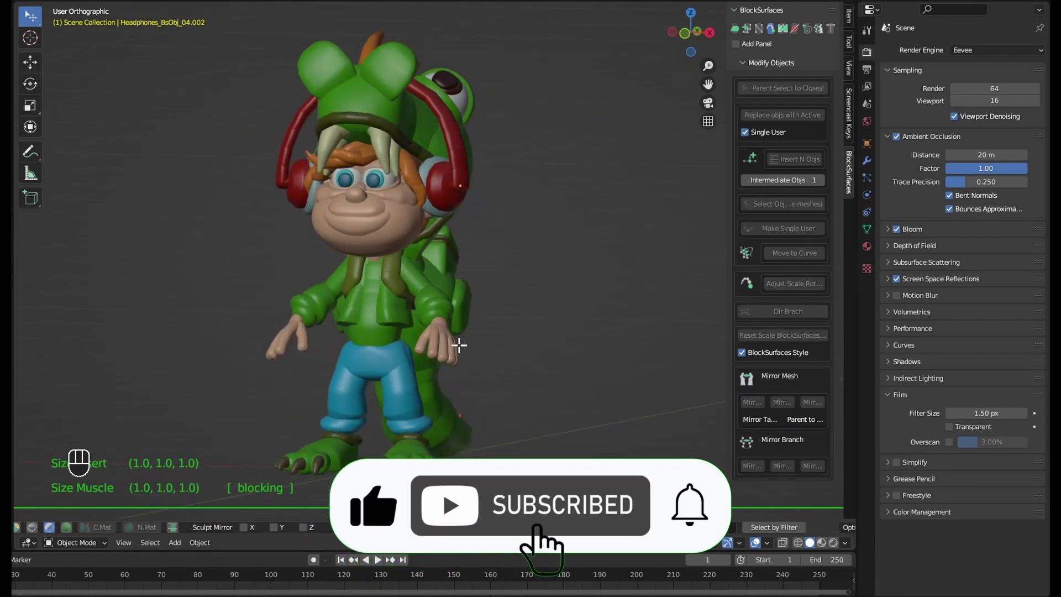
click(457, 351)
key(shift+ctrl+alt+l)
key(h)
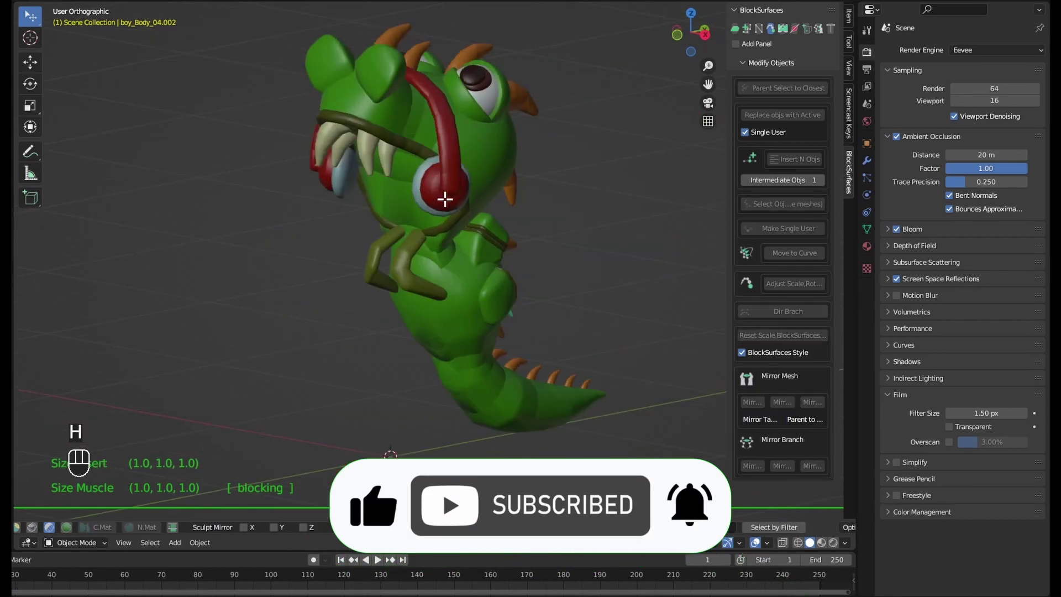
key(shift+ctrl+alt+l)
key(h)
mouse_move(588, 289)
middle_down()
mouse_move(593, 335)
mouse_move(504, 323)
mouse_move(504, 399)
middle_up()
key(alt+h)
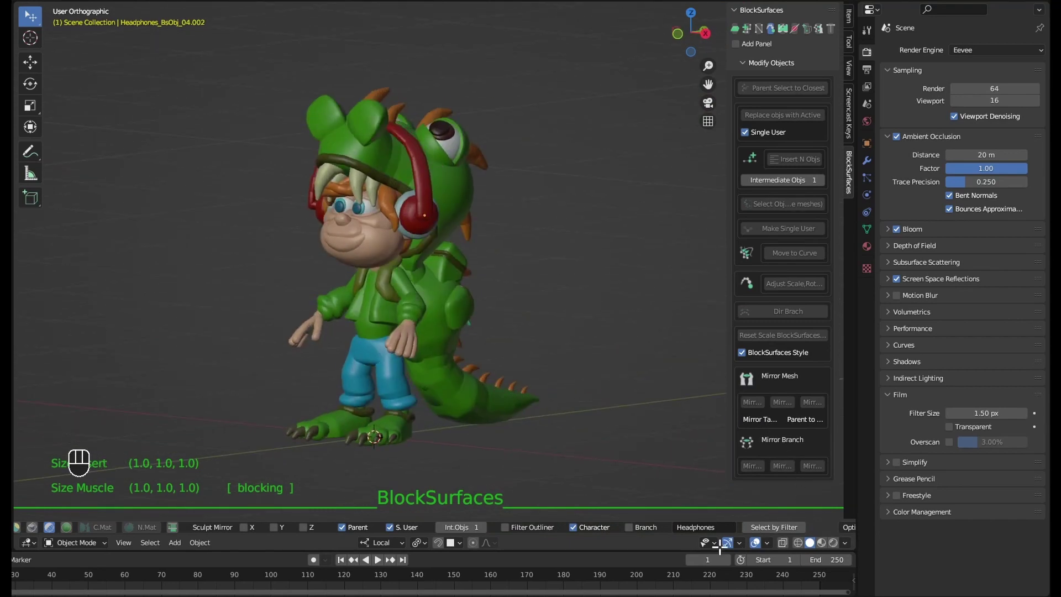
alt+scroll(659, 527, right, 2)
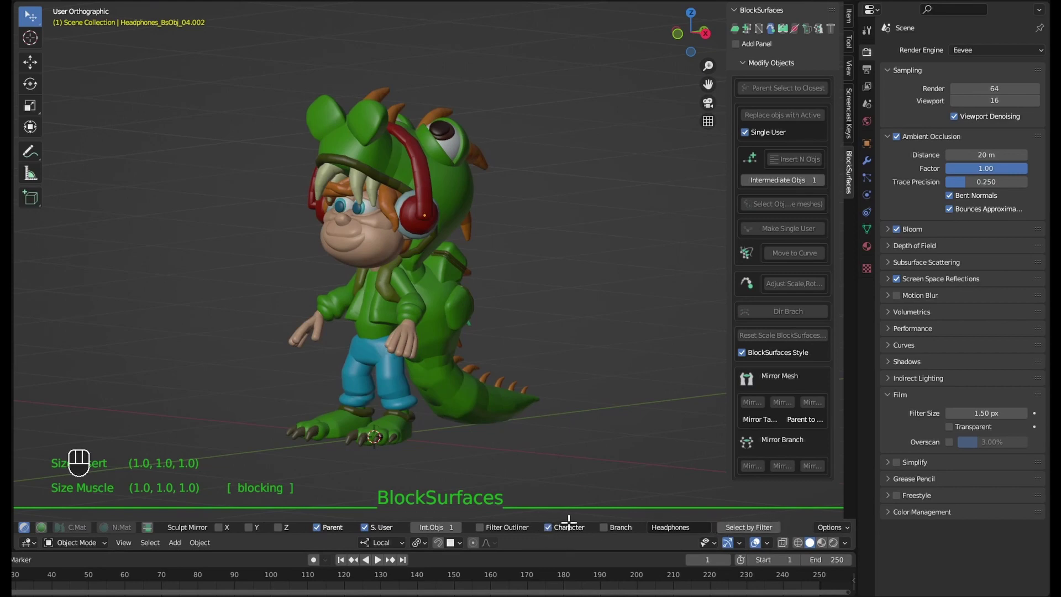
click(390, 378)
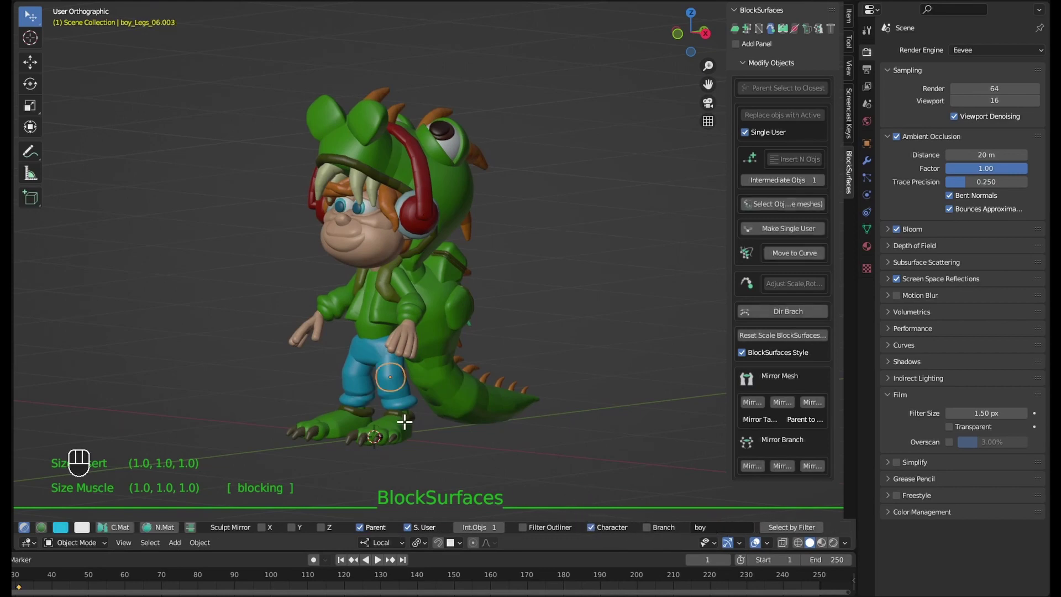
click(782, 527)
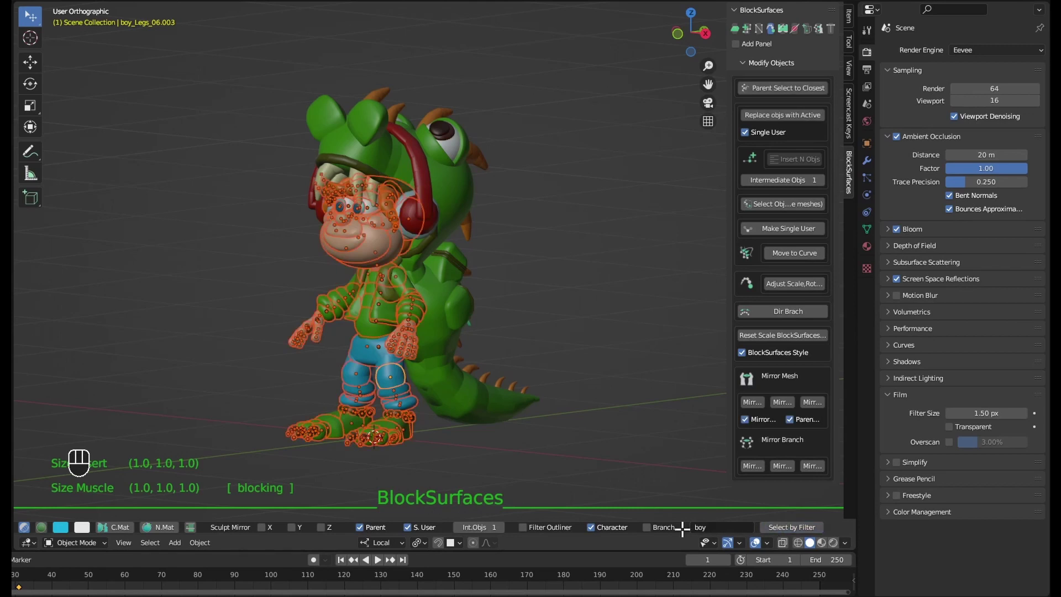
click(444, 349)
text(Dino)
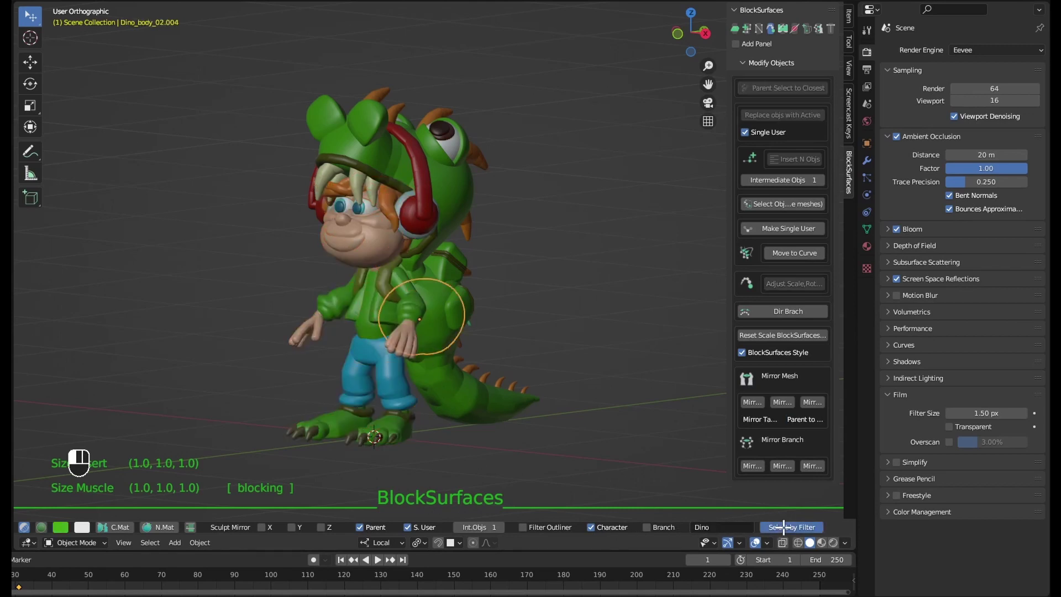
click(782, 527)
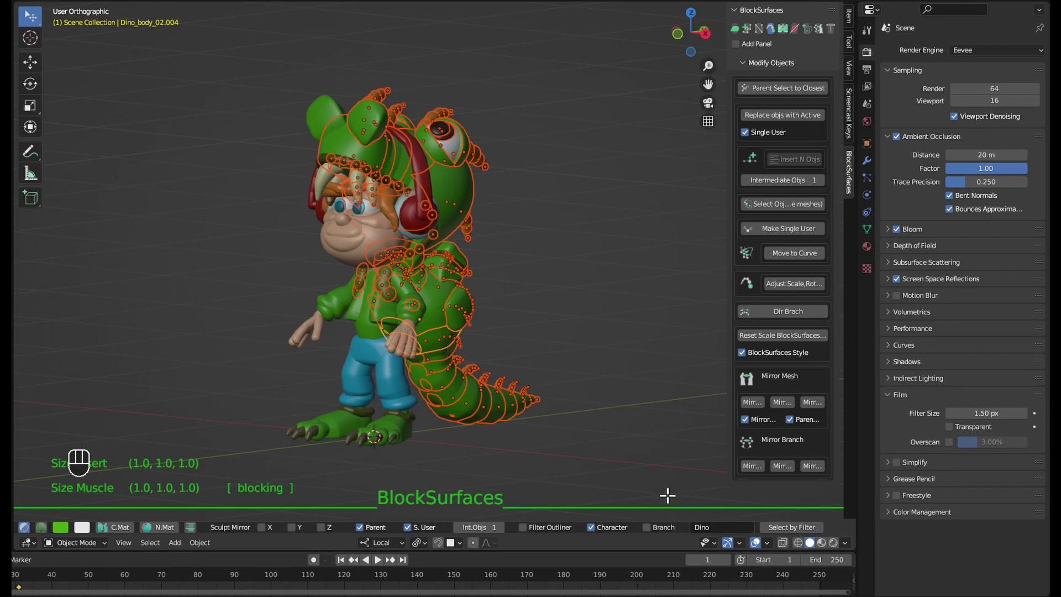
click(648, 527)
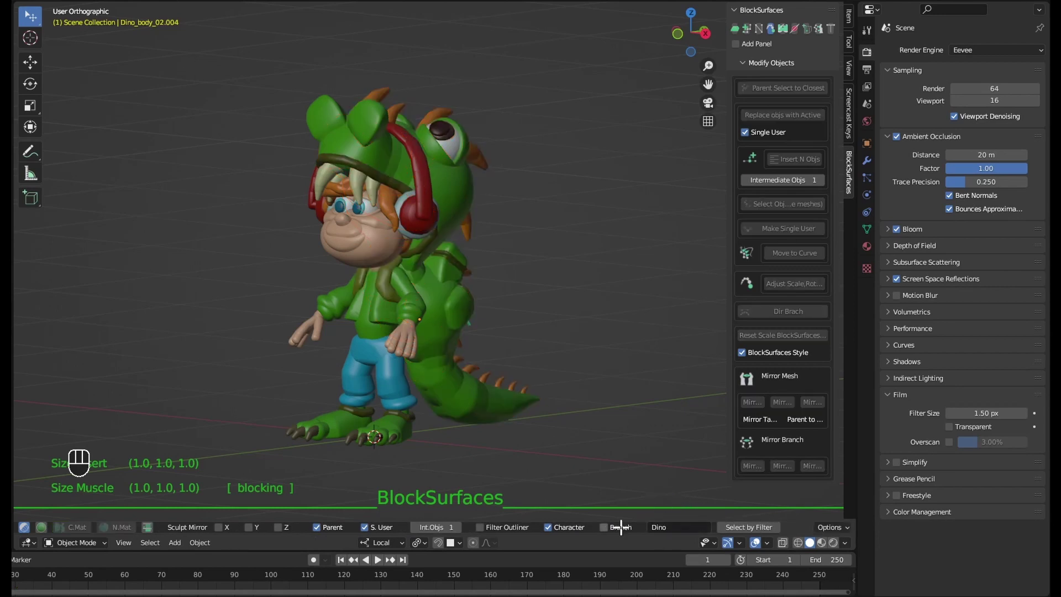
click(405, 358)
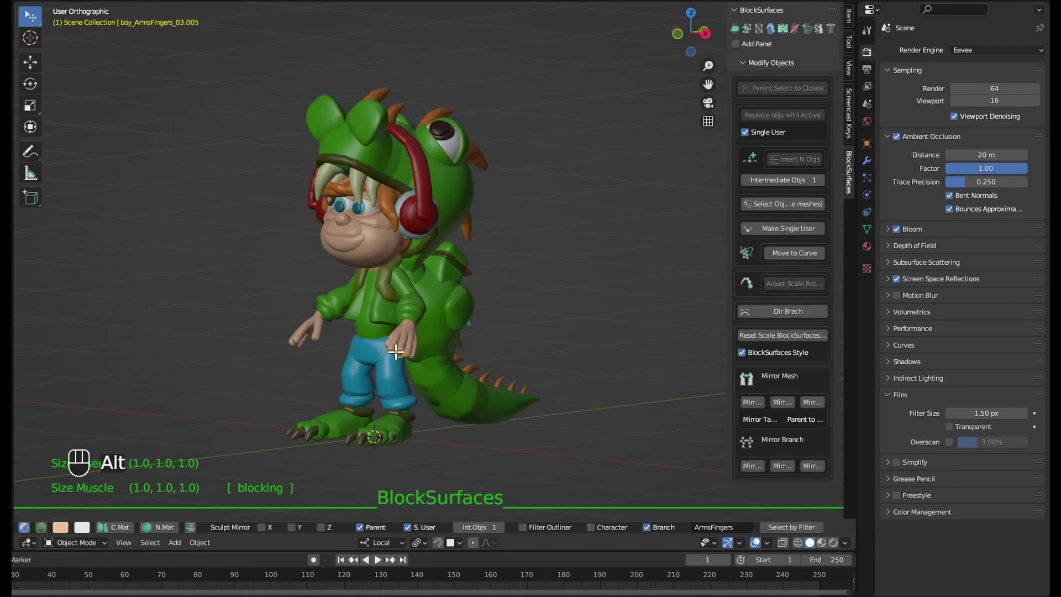
scroll(398, 366, up, 4)
middle_drag(377, 483, 408, 431)
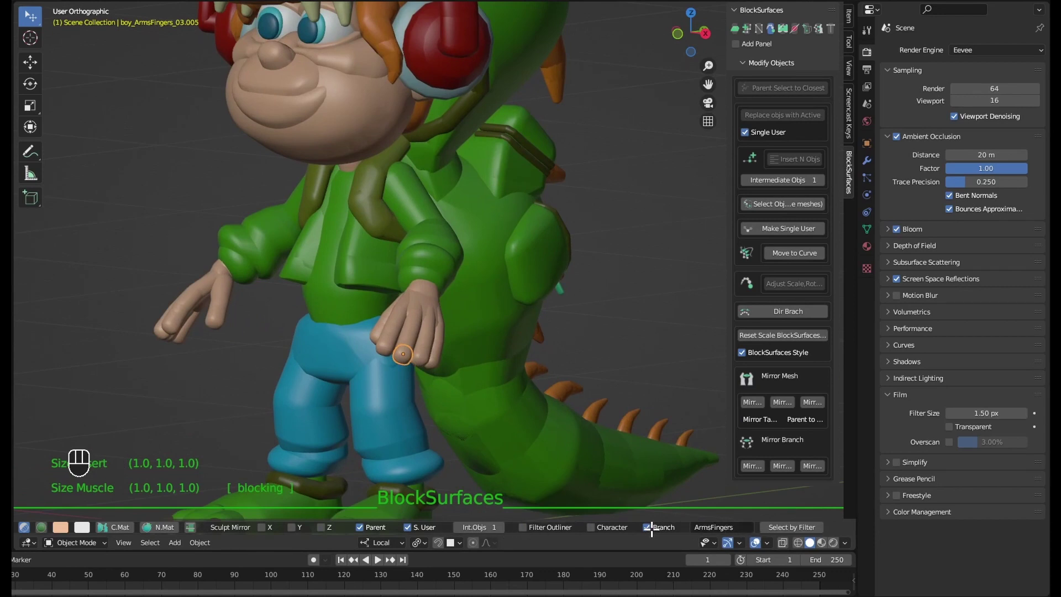
click(792, 527)
scroll(504, 438, down, 3)
key(g)
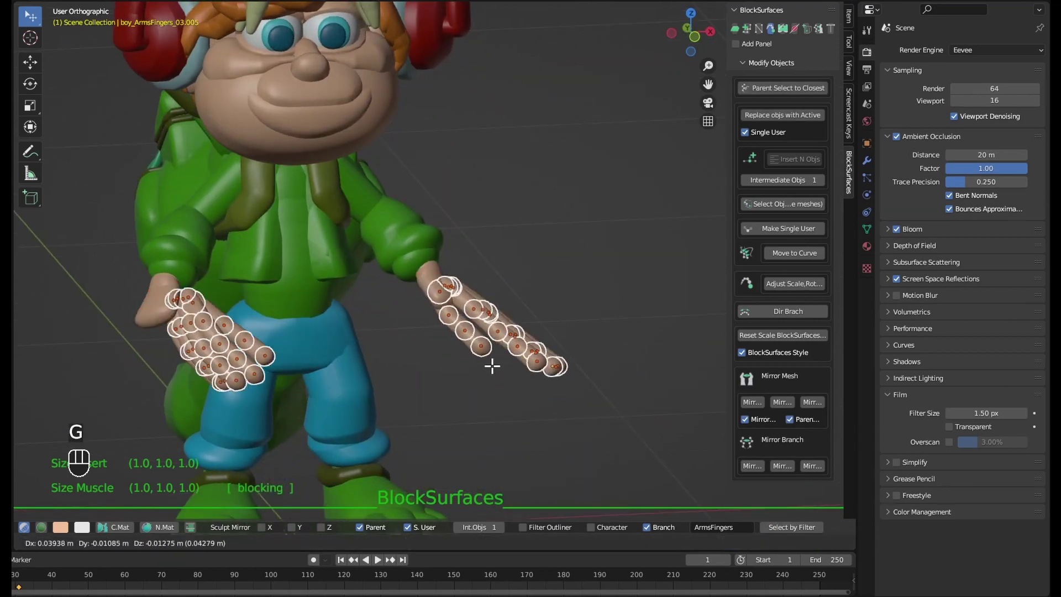
key(Escape)
mouse_move(490, 362)
alt+mouse_down()
mouse_move(604, 339)
mouse_move(407, 199)
alt+mouse_up()
Rename the selected dino tooth's branch to 'teeth'.
click(536, 346)
click(406, 199)
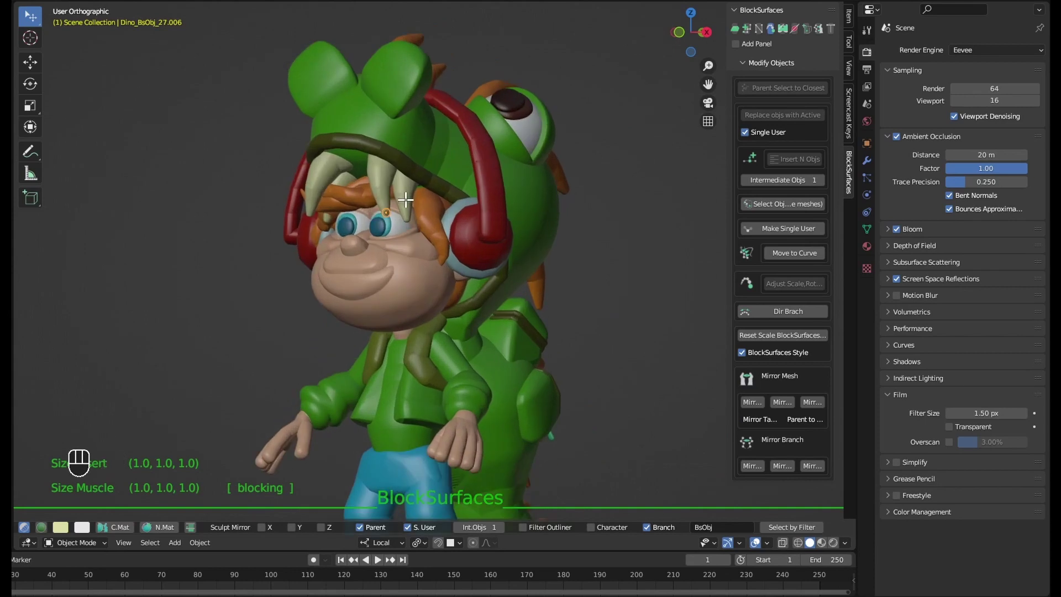
key(F2)
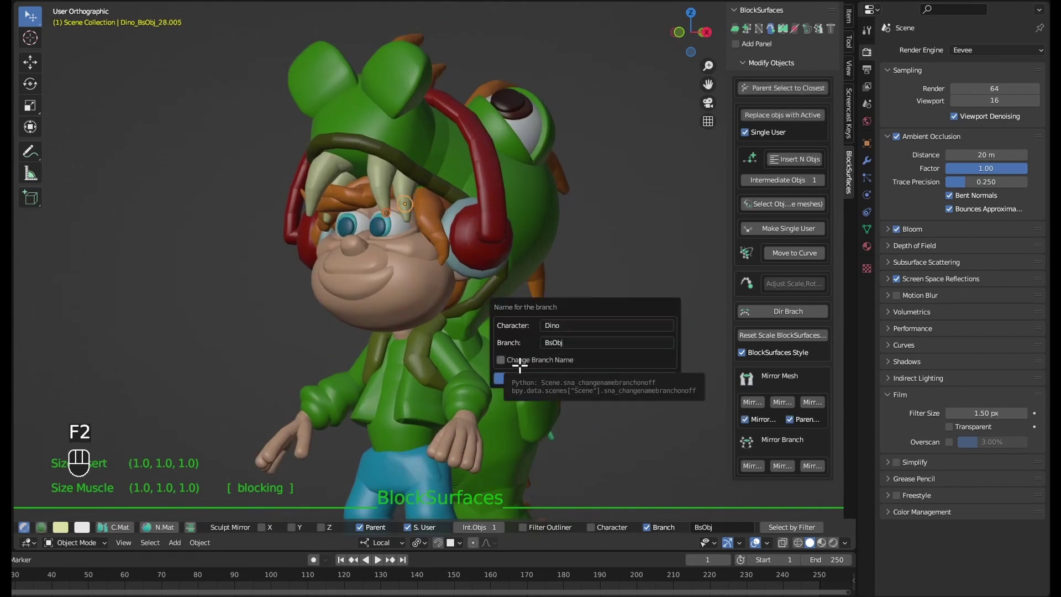
click(520, 361)
click(577, 341)
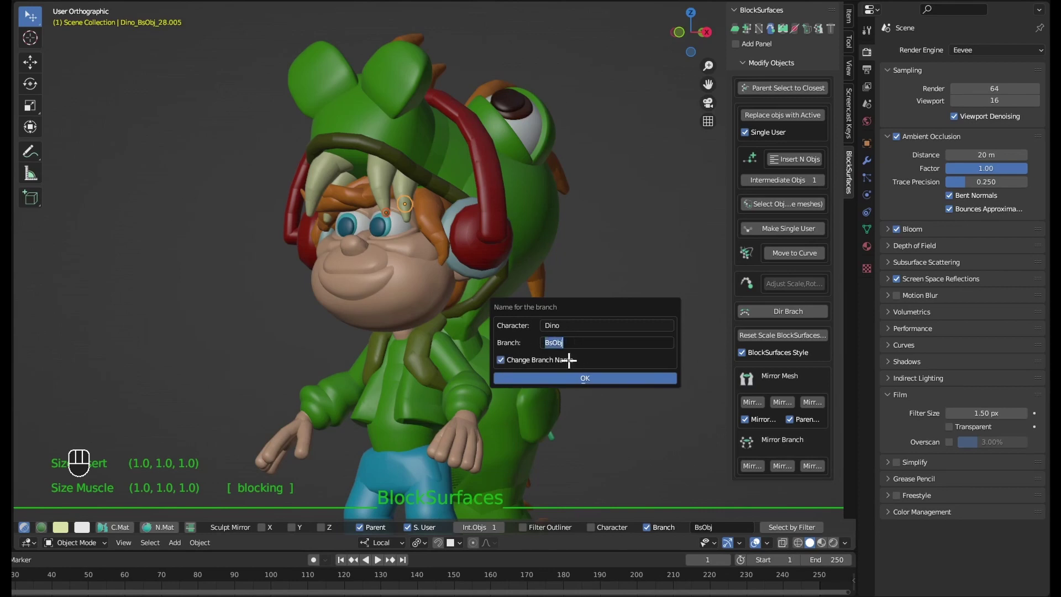
text(teeth)
click(605, 377)
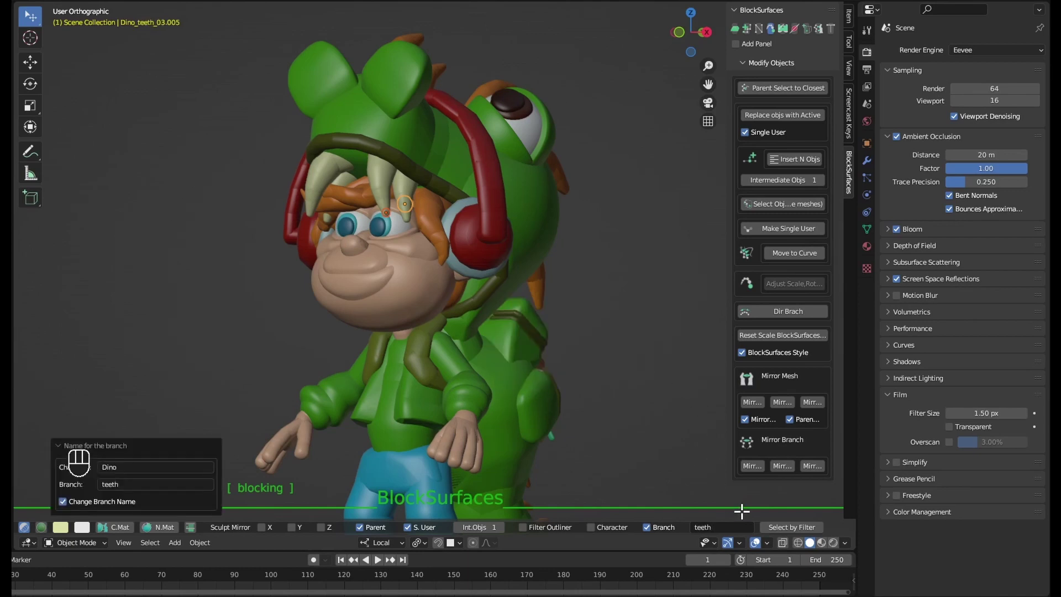
Select all the Dino_teeth parts together.
click(790, 528)
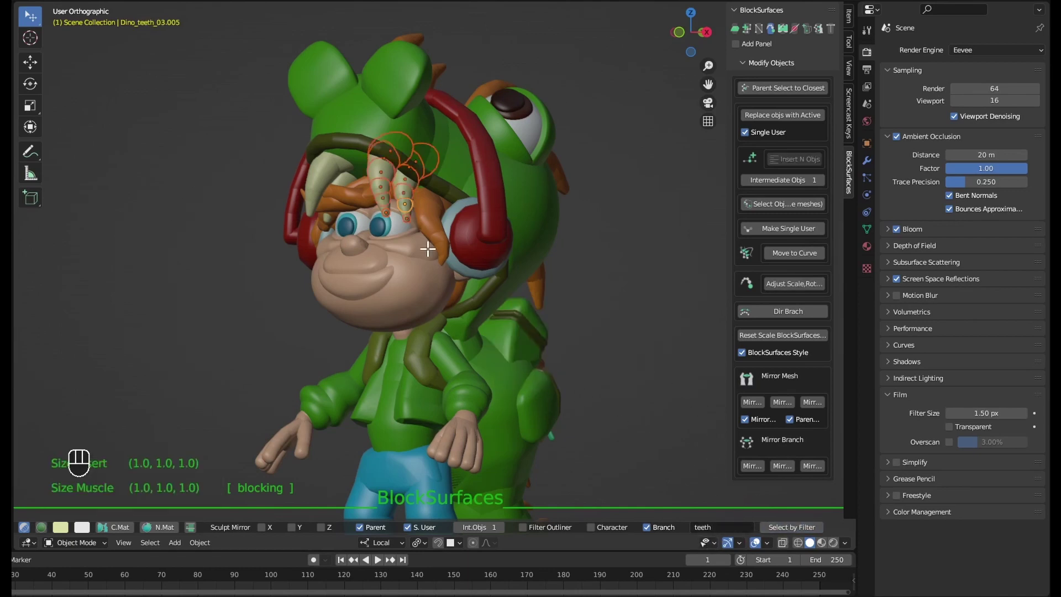
mouse_move(573, 357)
middle_down()
mouse_move(466, 373)
mouse_move(581, 398)
mouse_move(550, 316)
mouse_move(543, 362)
middle_up()
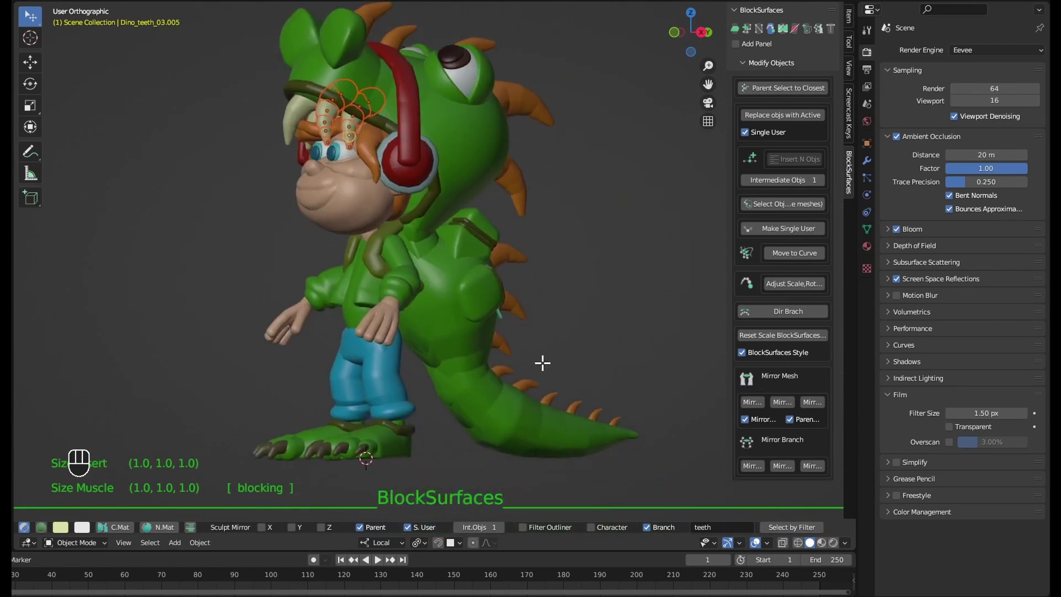
shift+click(509, 356)
Undo the last selection change, then hide and reveal the teeth.
key(ctrl+z)
key(h)
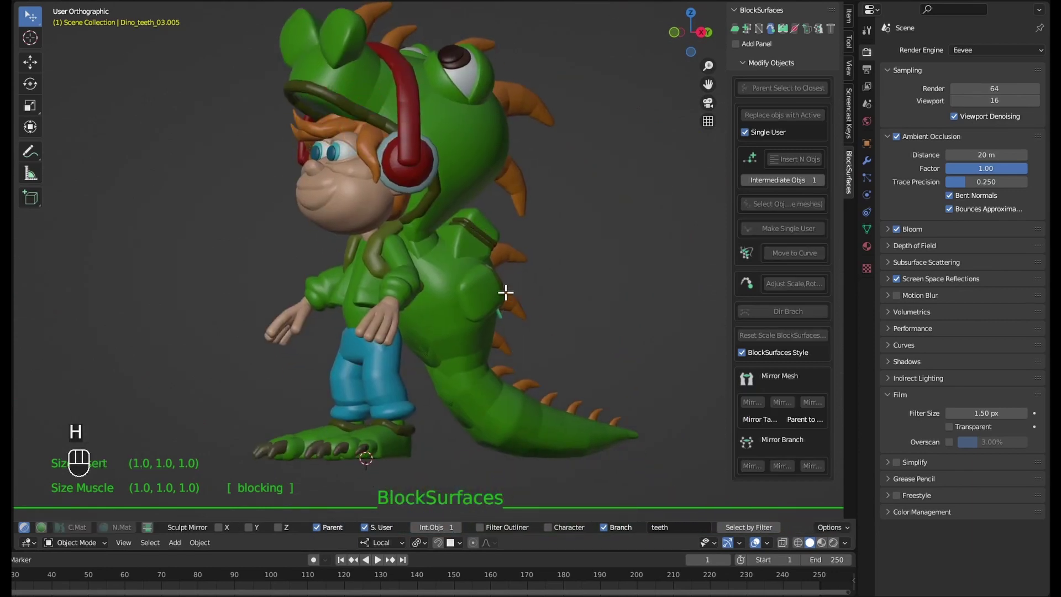
key(alt+h)
mouse_move(539, 325)
middle_down()
mouse_move(581, 301)
mouse_move(540, 374)
mouse_move(564, 303)
mouse_move(505, 324)
mouse_move(482, 301)
mouse_move(531, 293)
middle_up()
scroll(431, 527, up, 3)
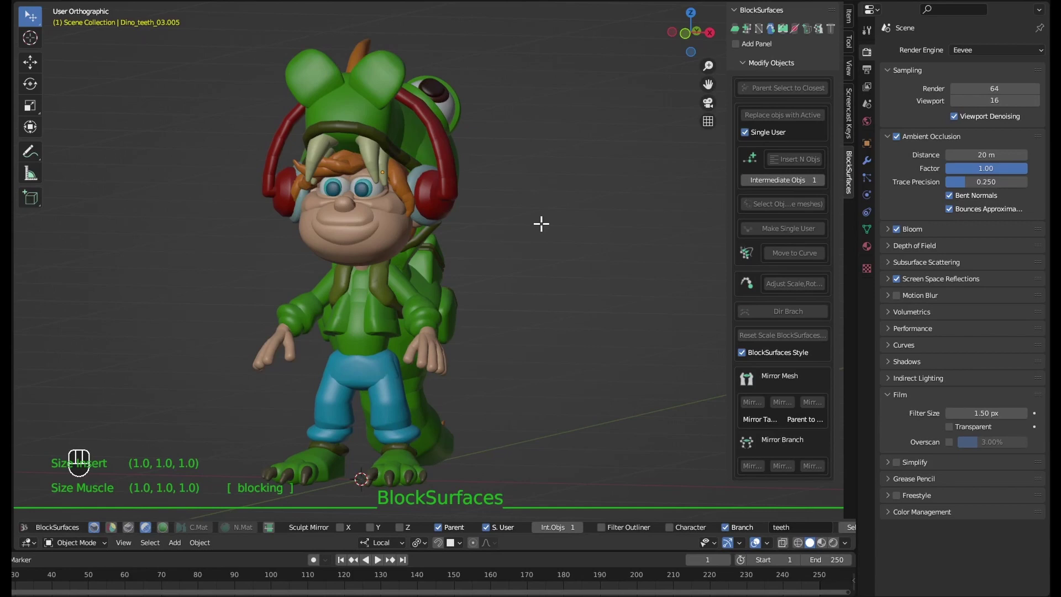
Show the Generate BkSurfaces settings in the sidebar and play the animation.
mouse_move(540, 224)
middle_down()
mouse_move(528, 273)
mouse_move(539, 244)
middle_up()
click(818, 29)
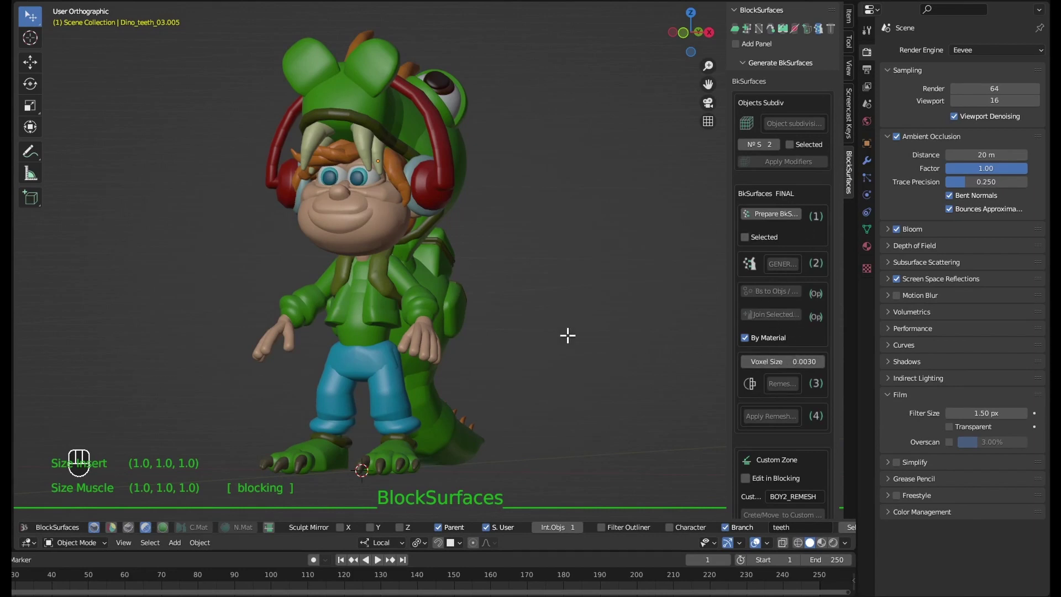
middle_drag(566, 334, 548, 372)
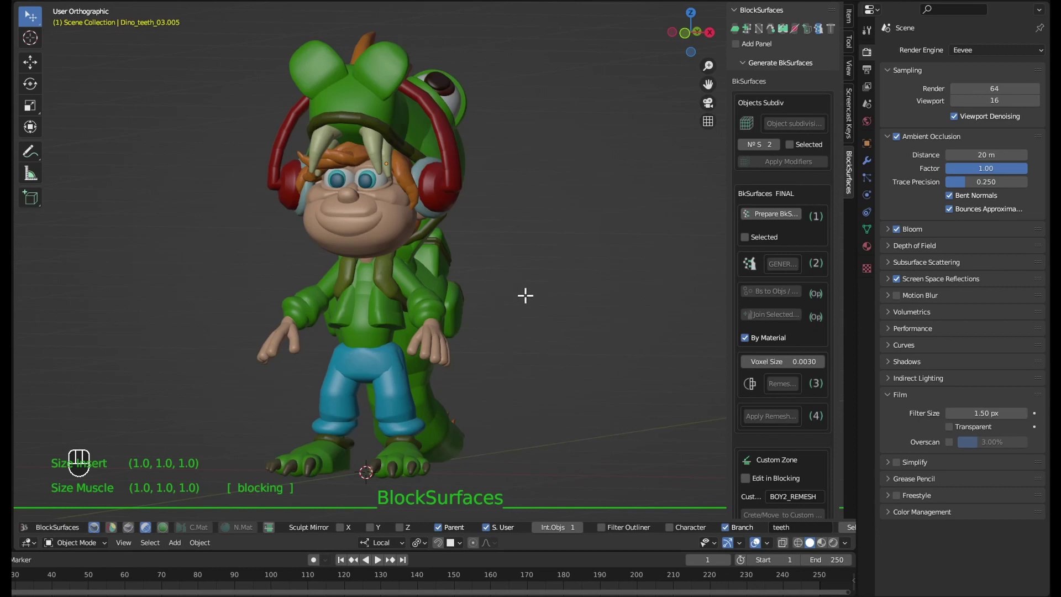
key(space)
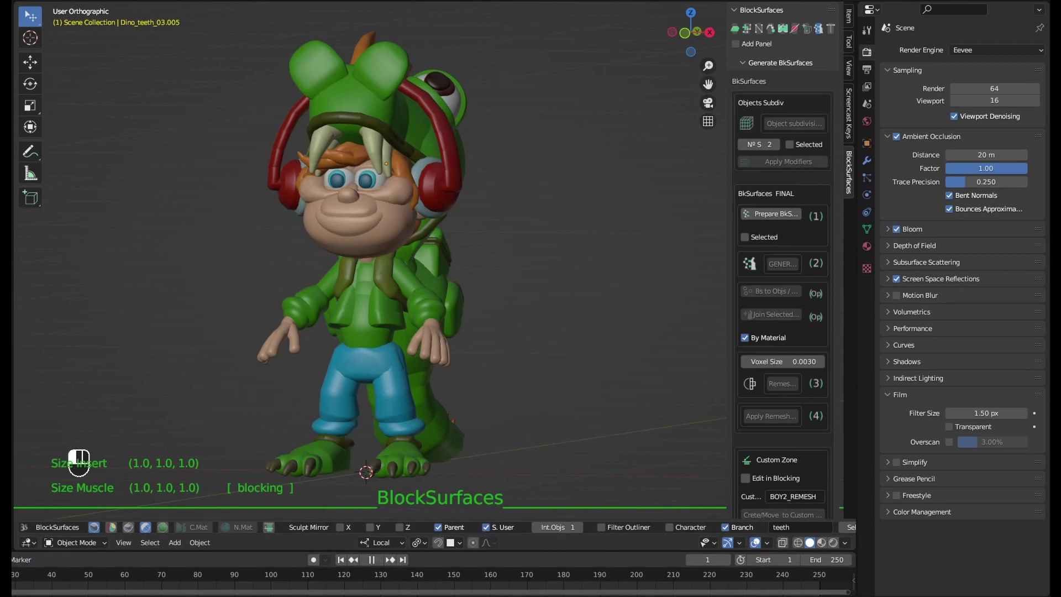
Stop the animation playback at frame 11.
key(space)
middle_drag(504, 391, 526, 301)
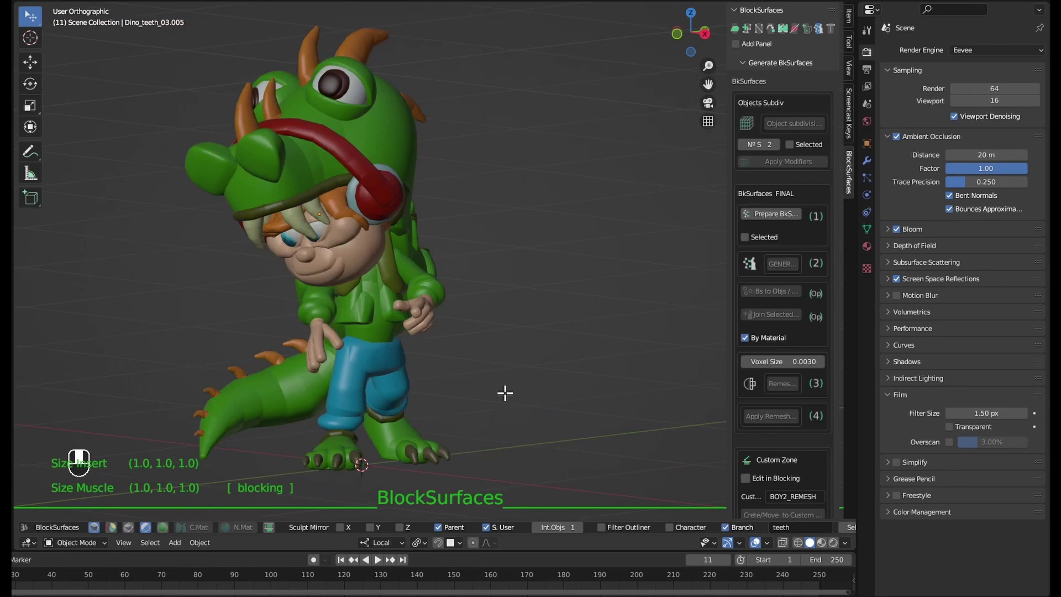
alt+drag(526, 300, 521, 254)
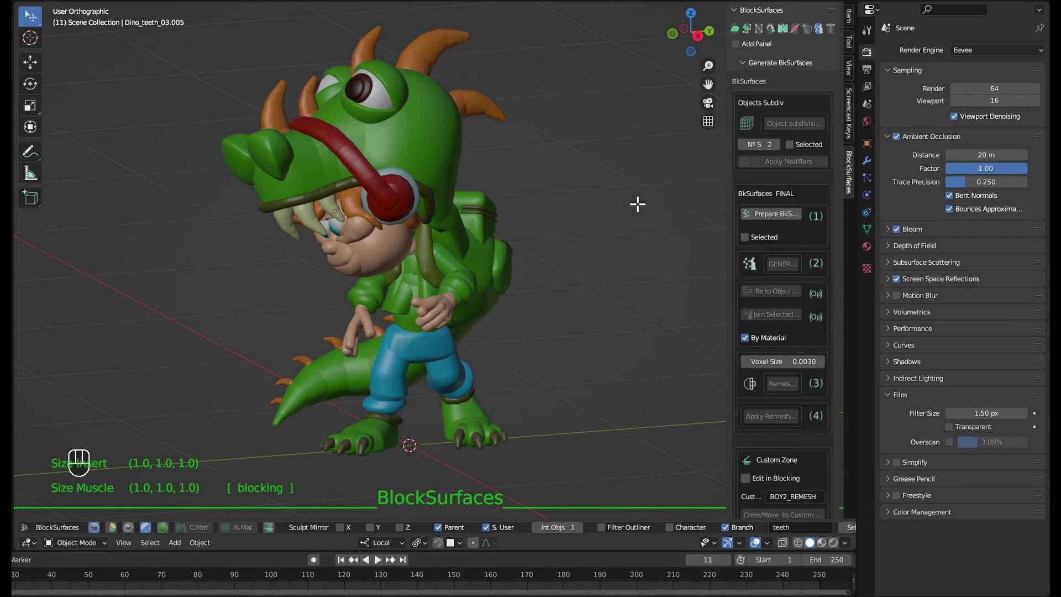
click(161, 526)
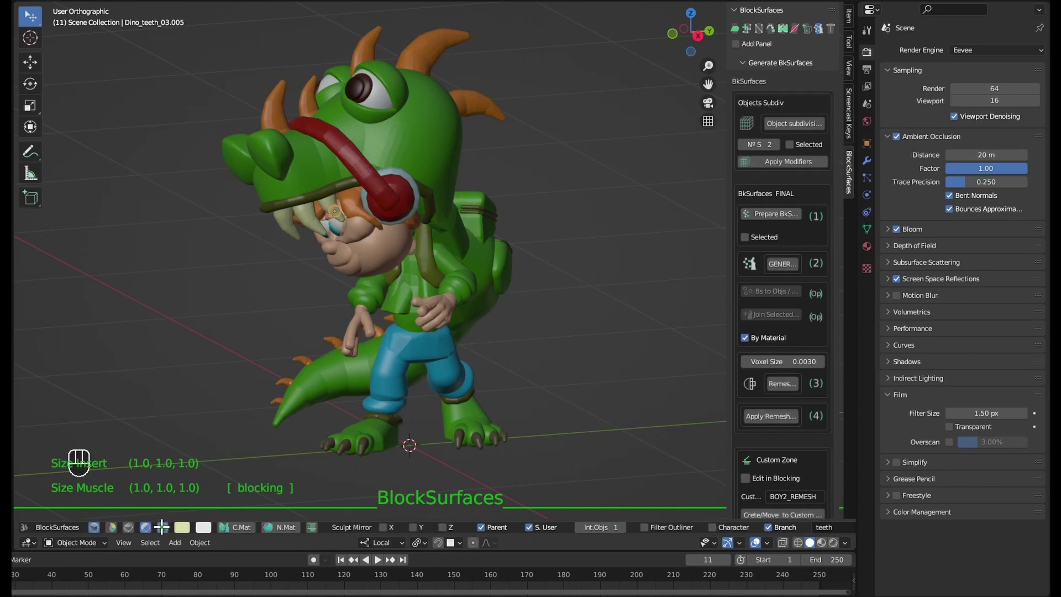
Select Dino_Head and toggle it between blocking spheres and smooth surface.
middle_drag(436, 148, 421, 285)
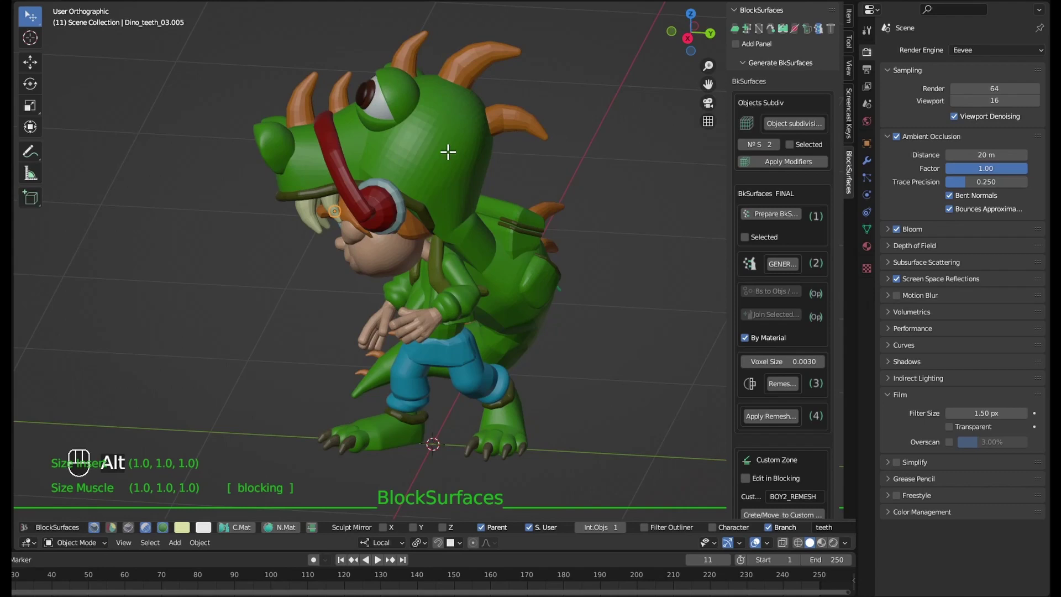
scroll(446, 152, up, 3)
click(469, 138)
key(v)
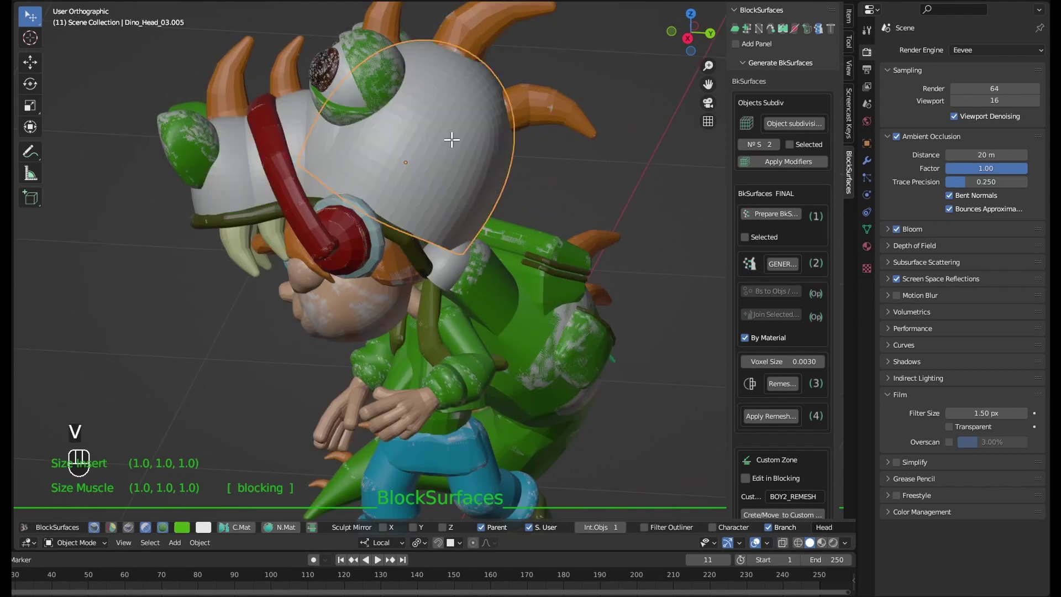
key(v)
key(v)
key(v)
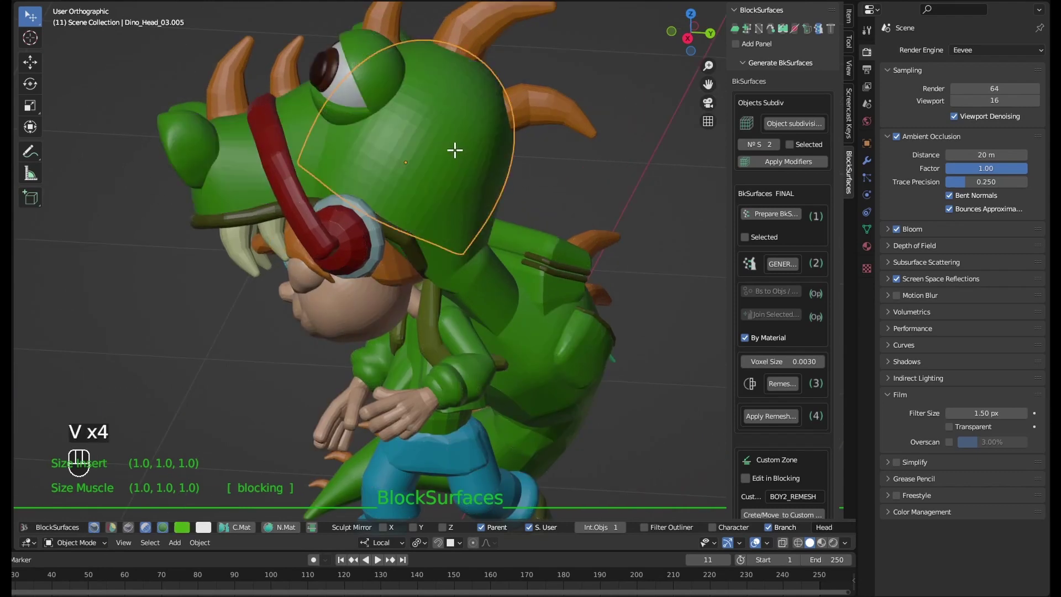
key(v)
key(v)
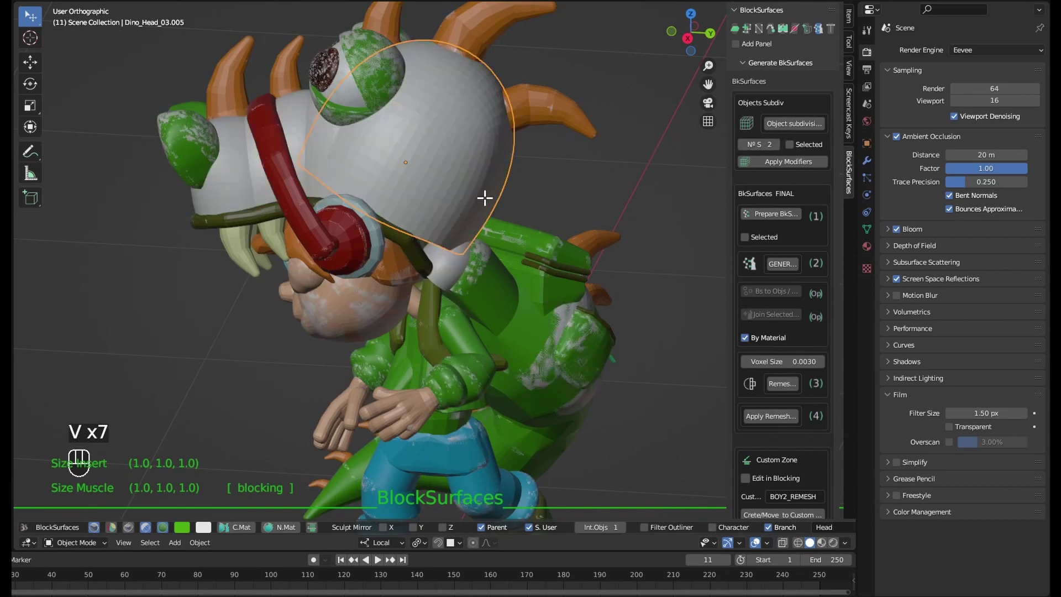
key(v)
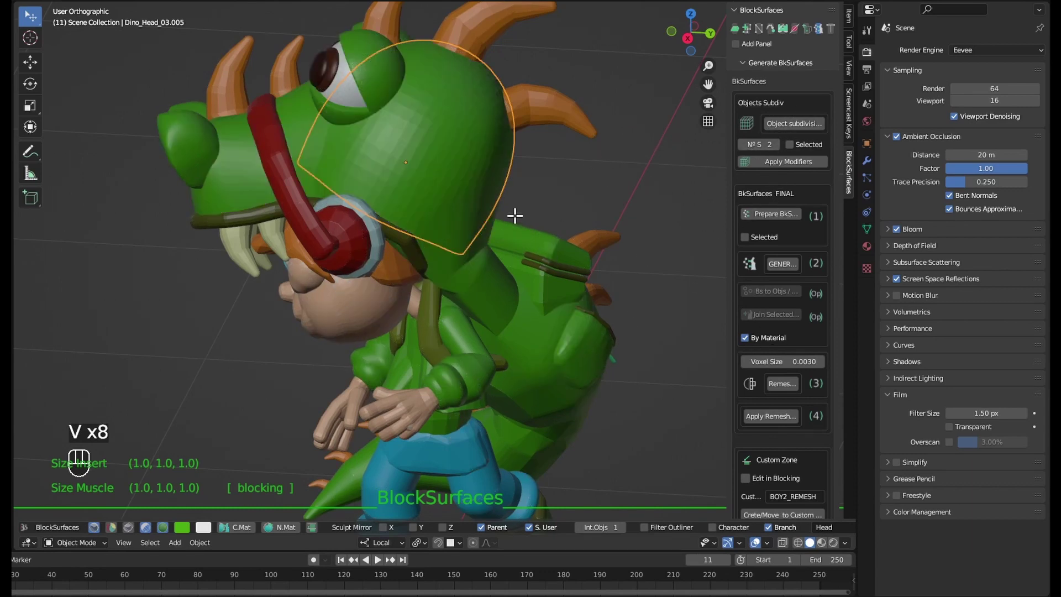
Compare blocking and surface display for head and body, then select a brown horn.
middle_drag(451, 223, 538, 217)
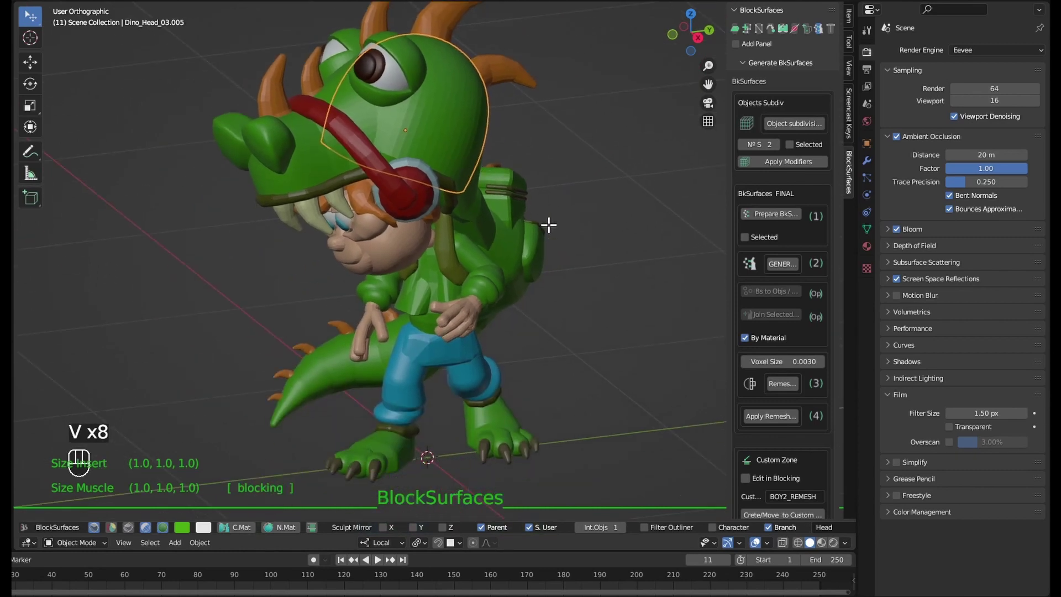
key(v)
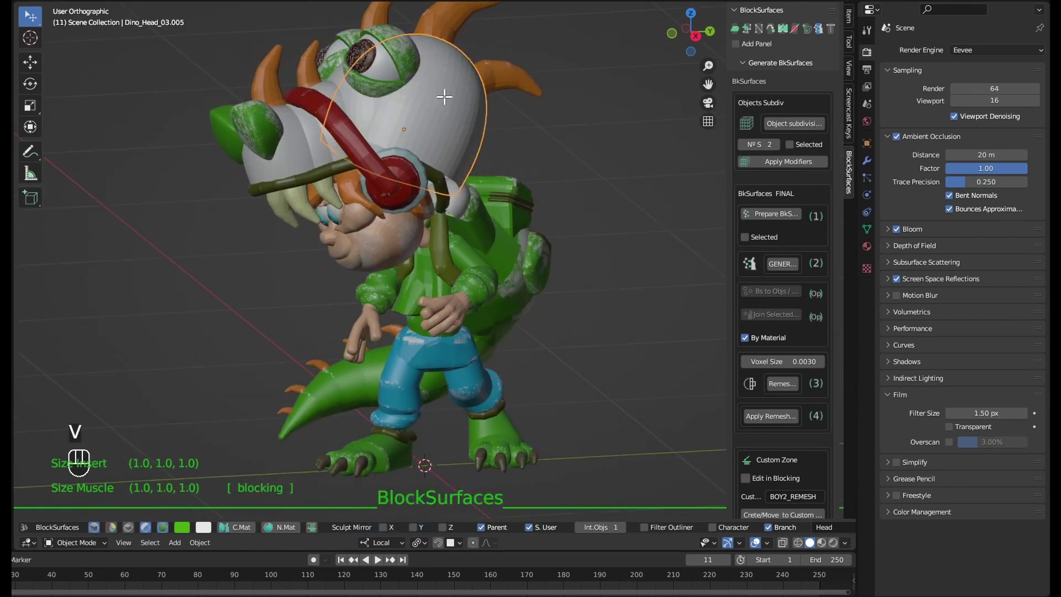
middle_drag(445, 121, 423, 149)
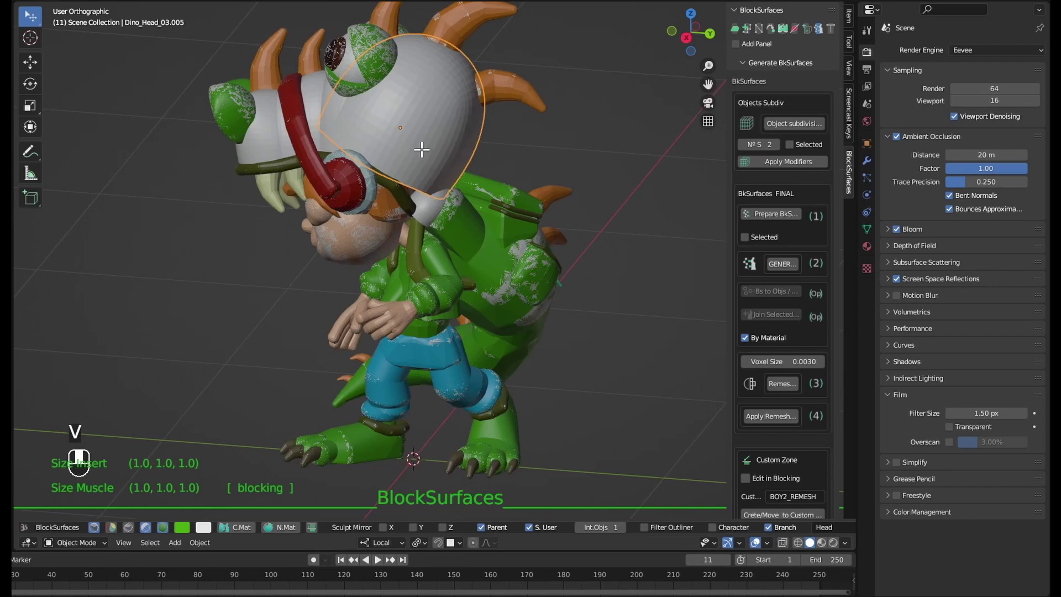
key(v)
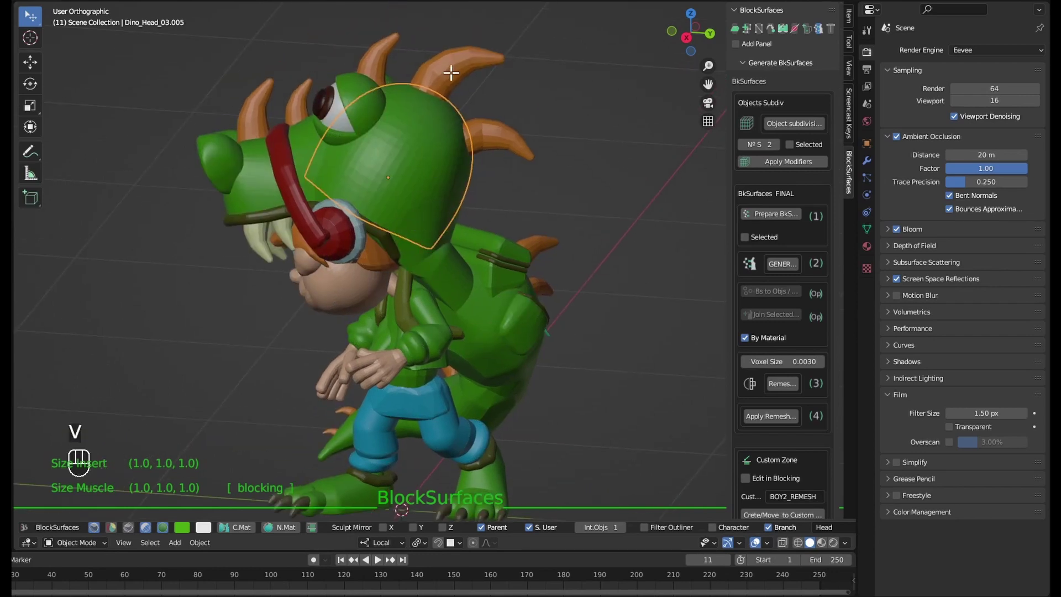
click(445, 171)
scroll(440, 174, up, 5)
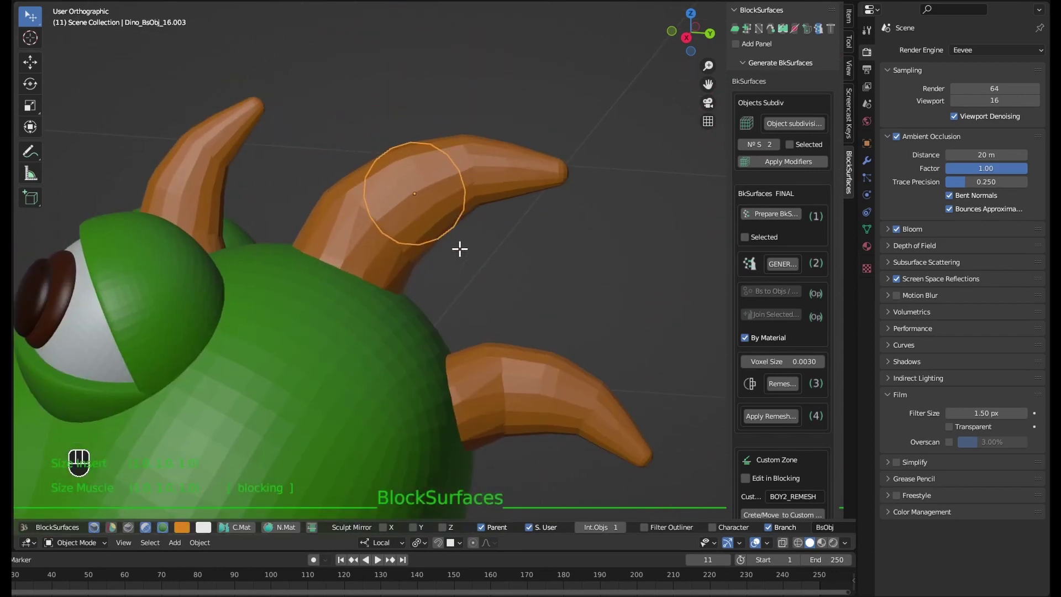
Set the horn's N°S subdivision from 2 to 1 and rebuild it with Object subdivision.
key(v)
mouse_move(444, 281)
middle_down()
mouse_move(412, 169)
mouse_move(503, 201)
middle_up()
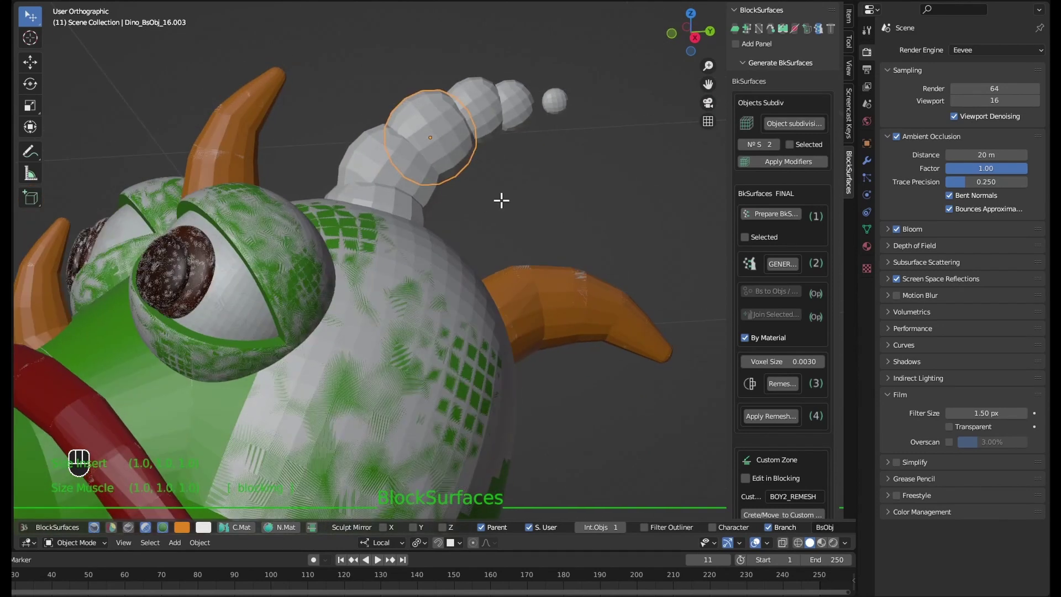
click(743, 144)
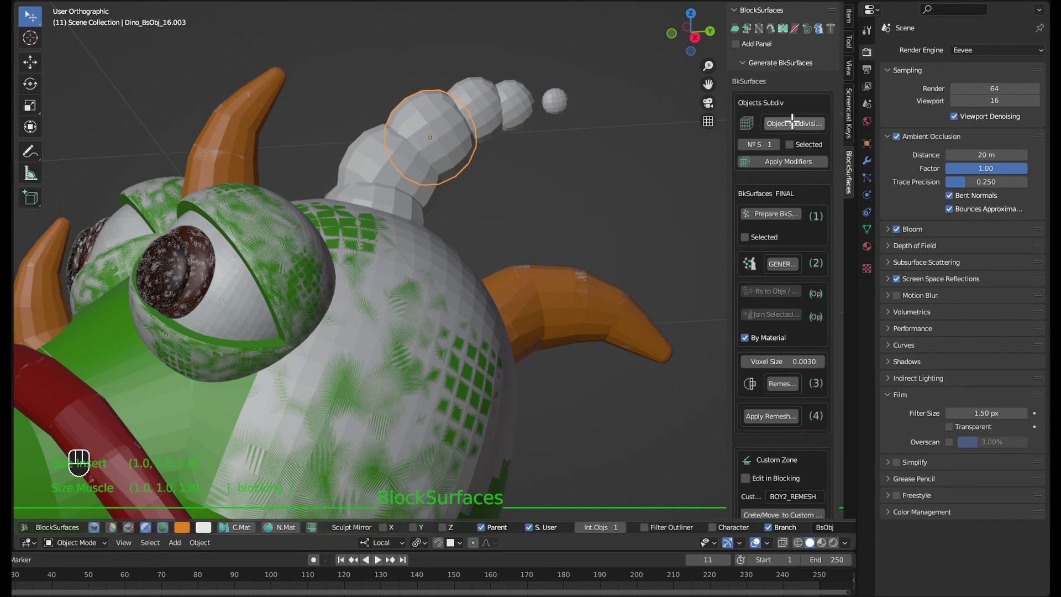
click(793, 122)
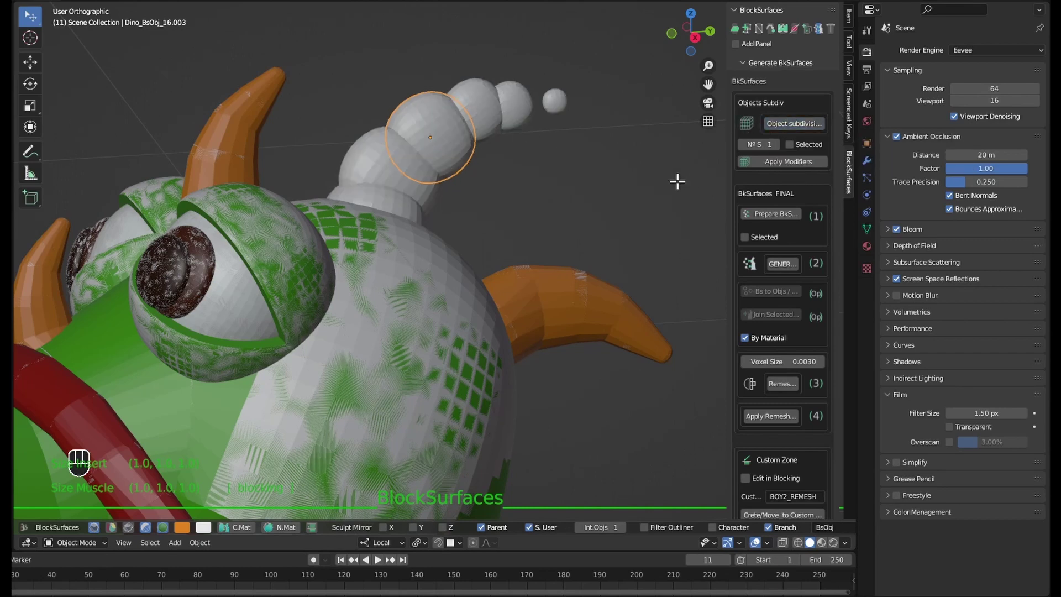
Compare the horn's smooth surface with its blocking spheres, then select its sphere chain.
key(v)
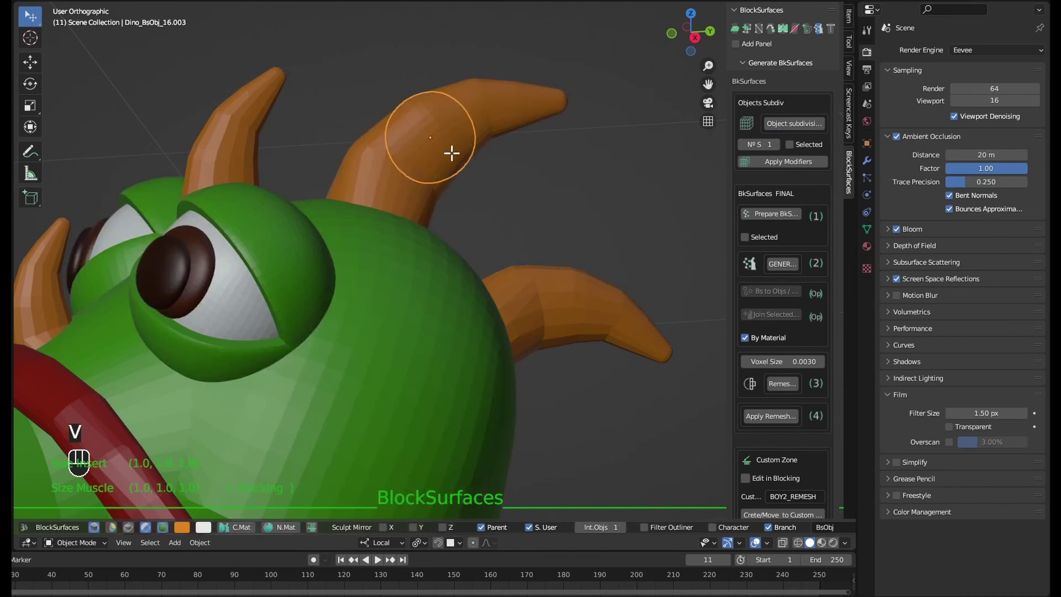
key(v)
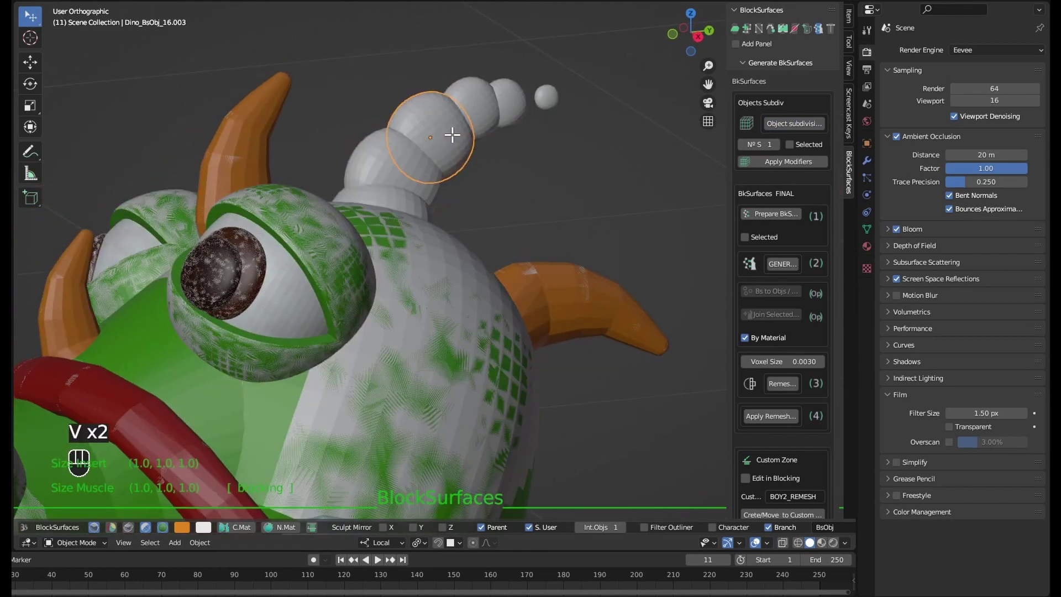
key(v)
scroll(435, 143, down, 5)
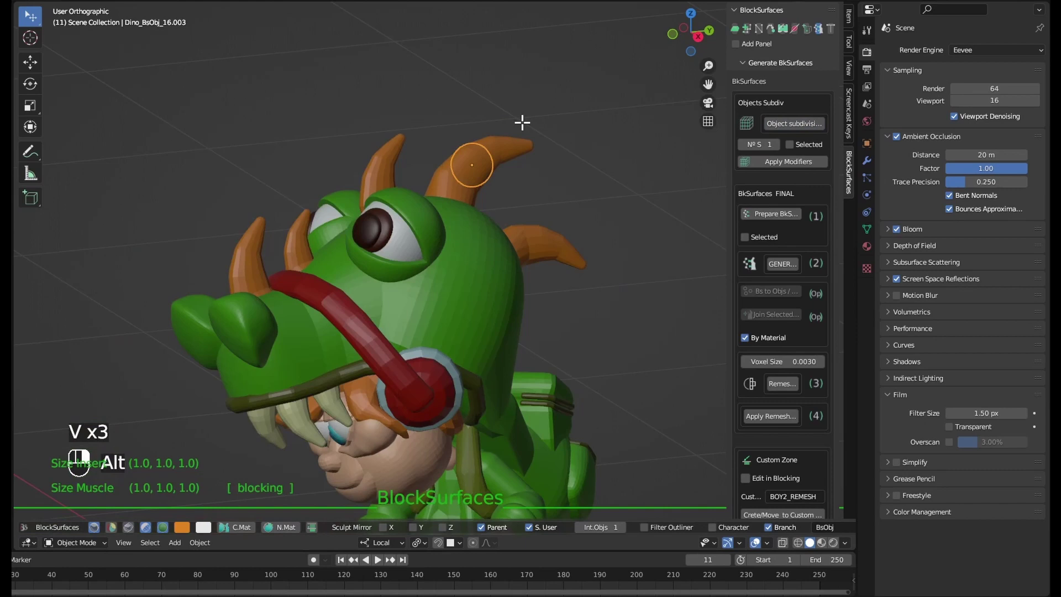
middle_drag(546, 260, 516, 223)
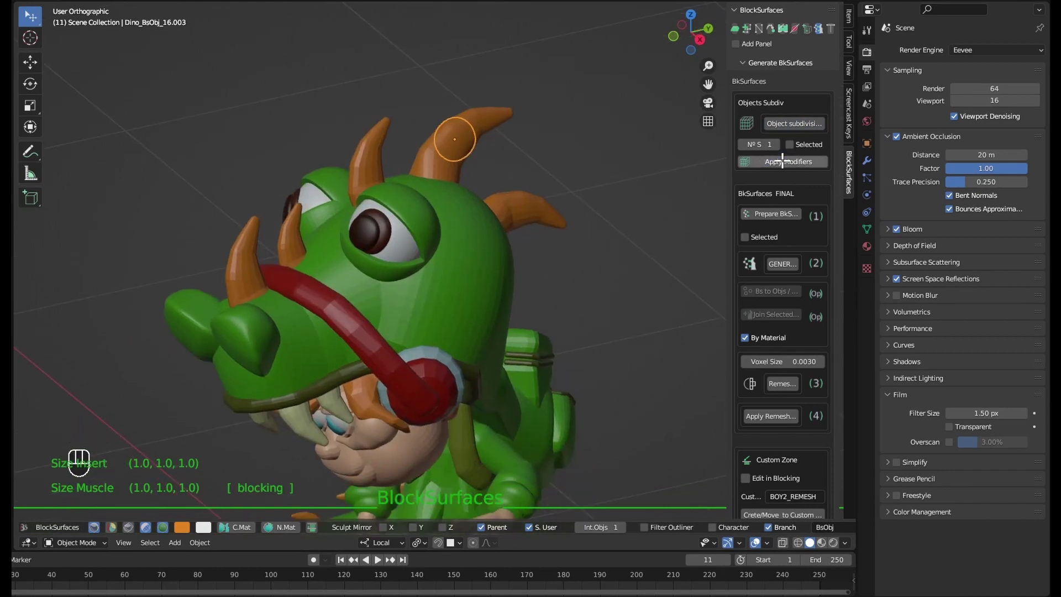
click(453, 199)
Select the boy's pants and torso, rebuild the torso with Object subdivision, then deselect all.
middle_drag(551, 213, 522, 407)
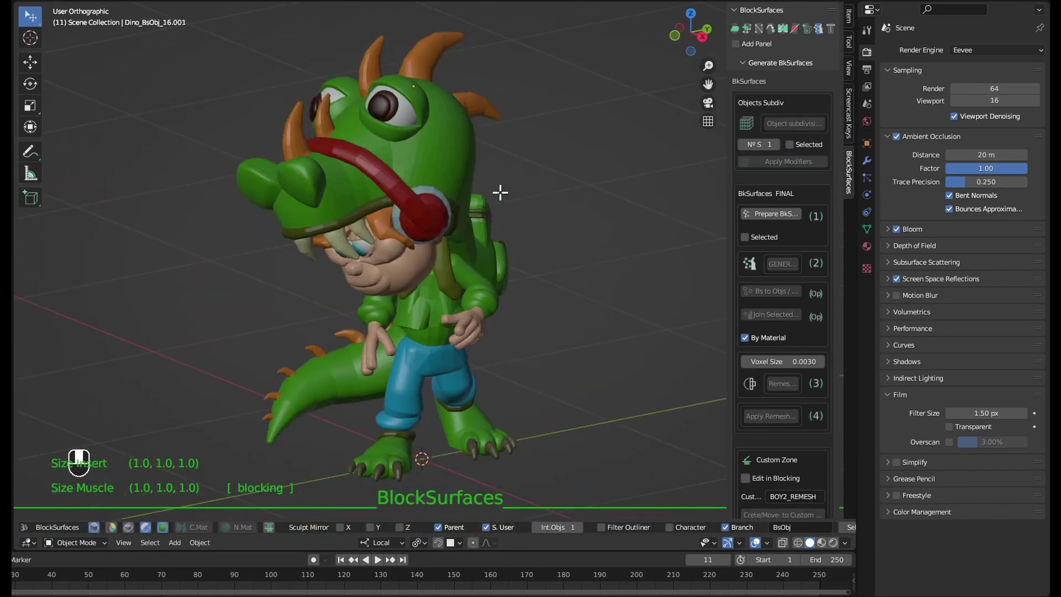
click(401, 374)
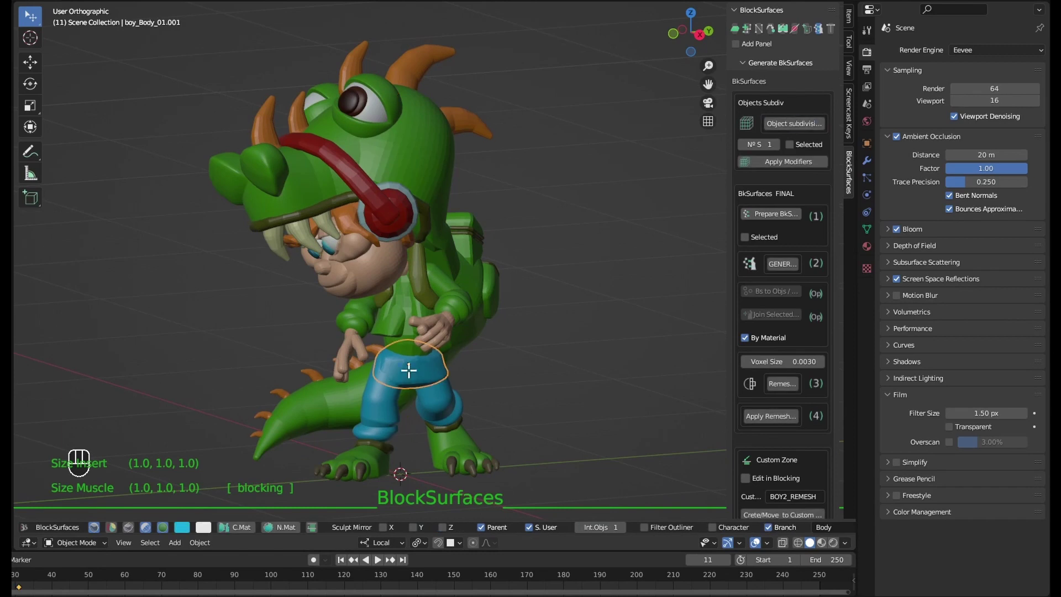
click(414, 357)
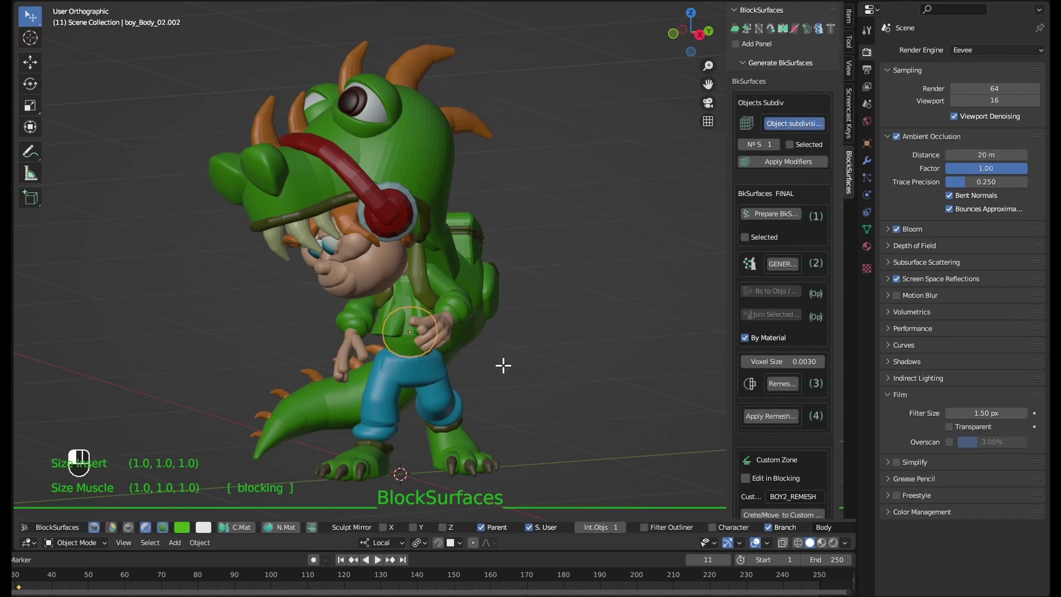
click(793, 124)
click(540, 311)
mouse_move(540, 311)
middle_down()
mouse_move(523, 357)
mouse_move(503, 333)
middle_up()
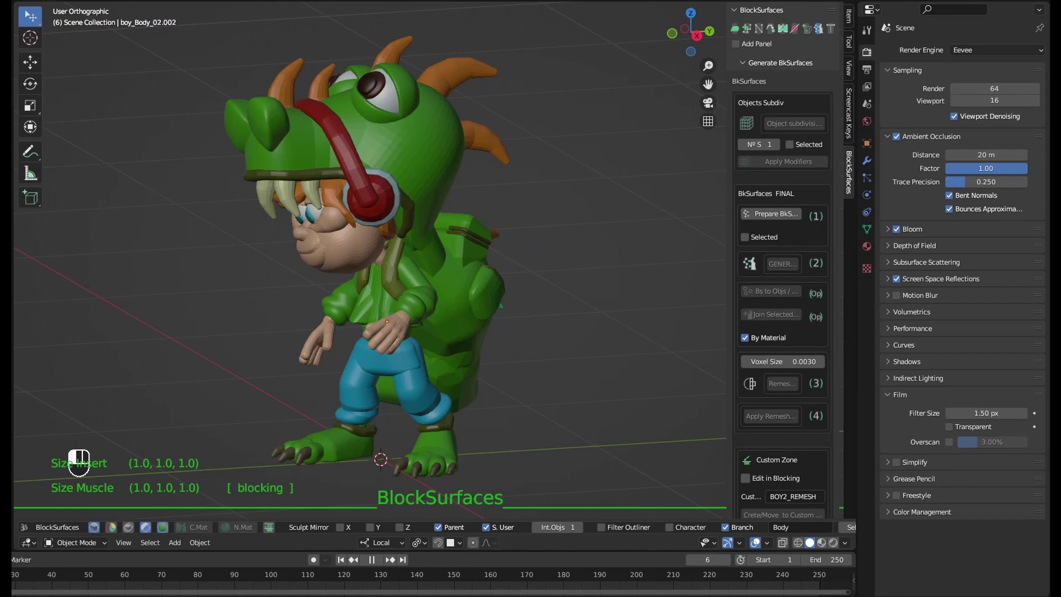
middle_drag(395, 354, 510, 290)
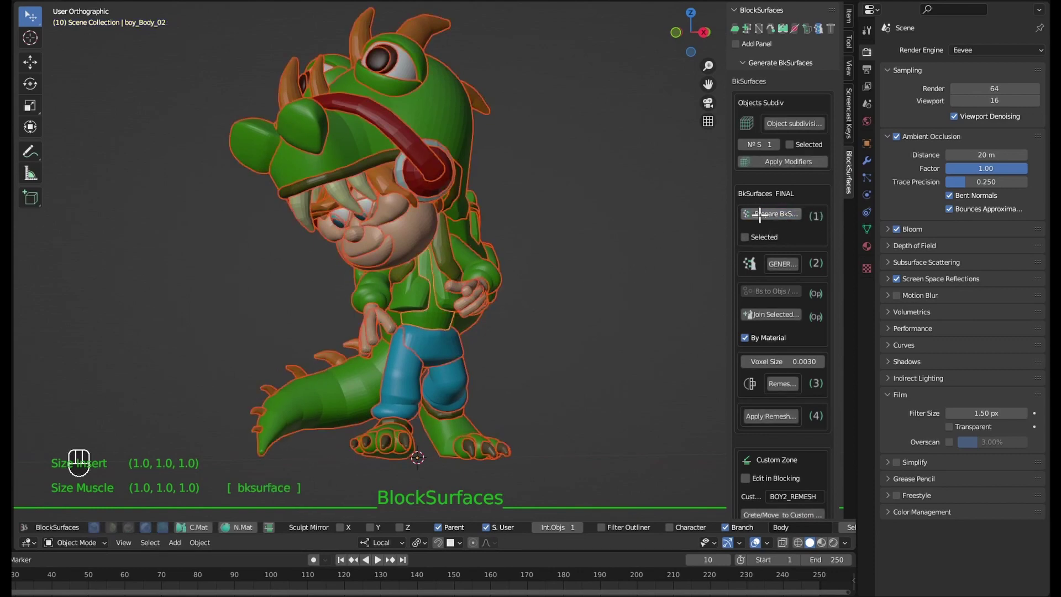
Orbit around the boy-in-dino character, then generate final BlockSurfaces meshes for all selected parts.
middle_drag(535, 248, 353, 198)
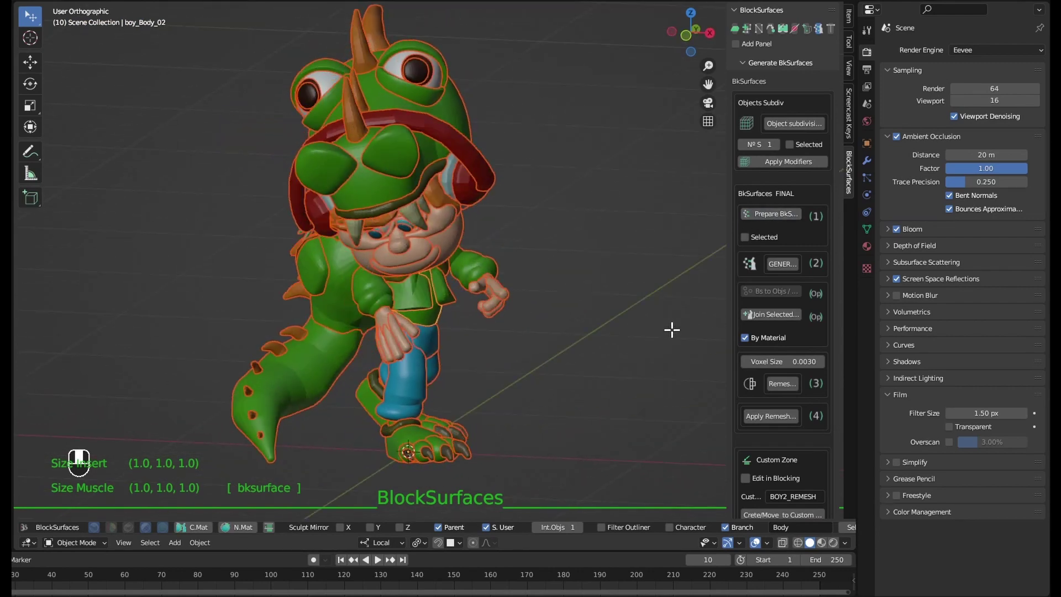
mouse_move(355, 197)
middle_down()
mouse_move(592, 320)
mouse_move(627, 240)
mouse_move(513, 254)
middle_up()
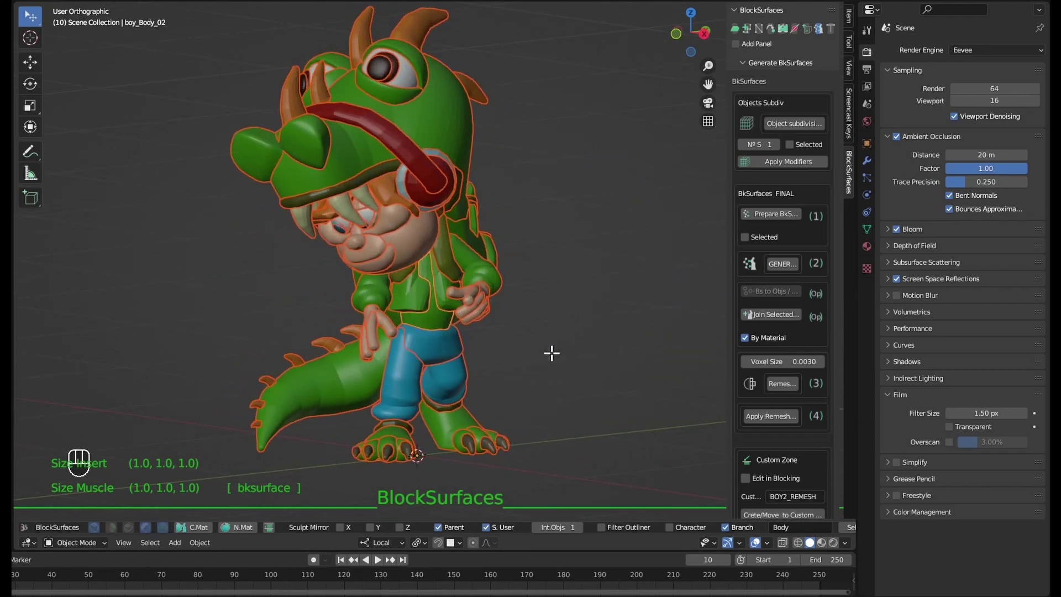
middle_drag(551, 353, 592, 344)
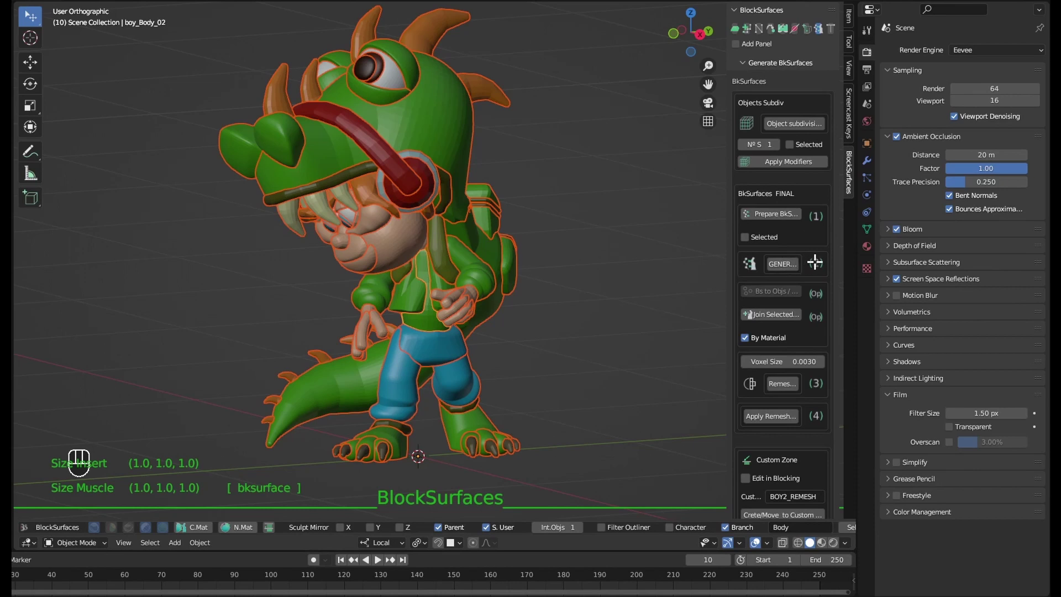
click(783, 263)
Join the four dino horns into one object and test-move it.
mouse_move(598, 297)
middle_down()
mouse_move(554, 303)
mouse_move(620, 306)
middle_up()
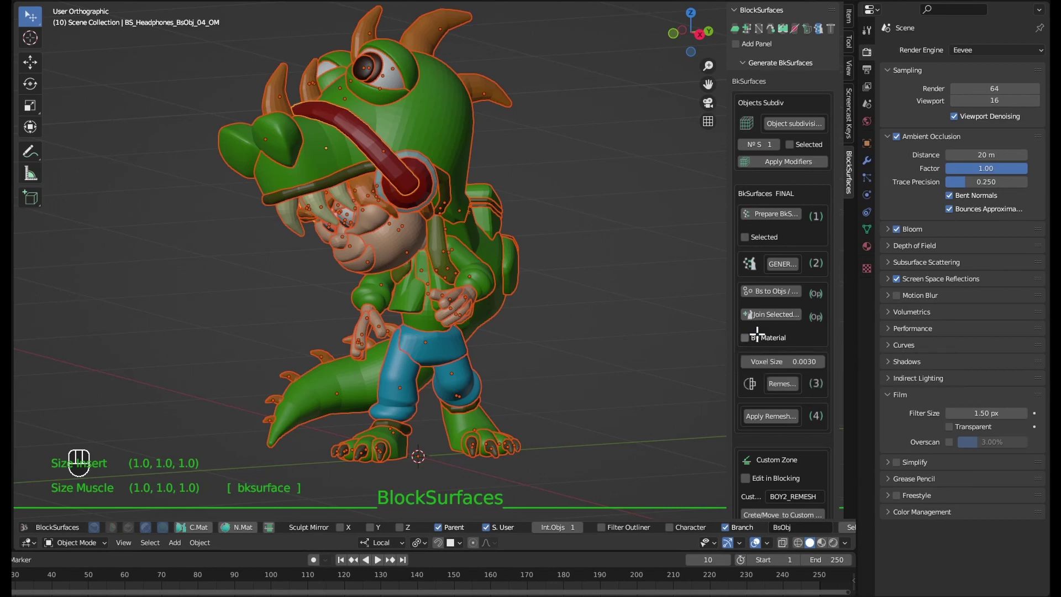
click(581, 331)
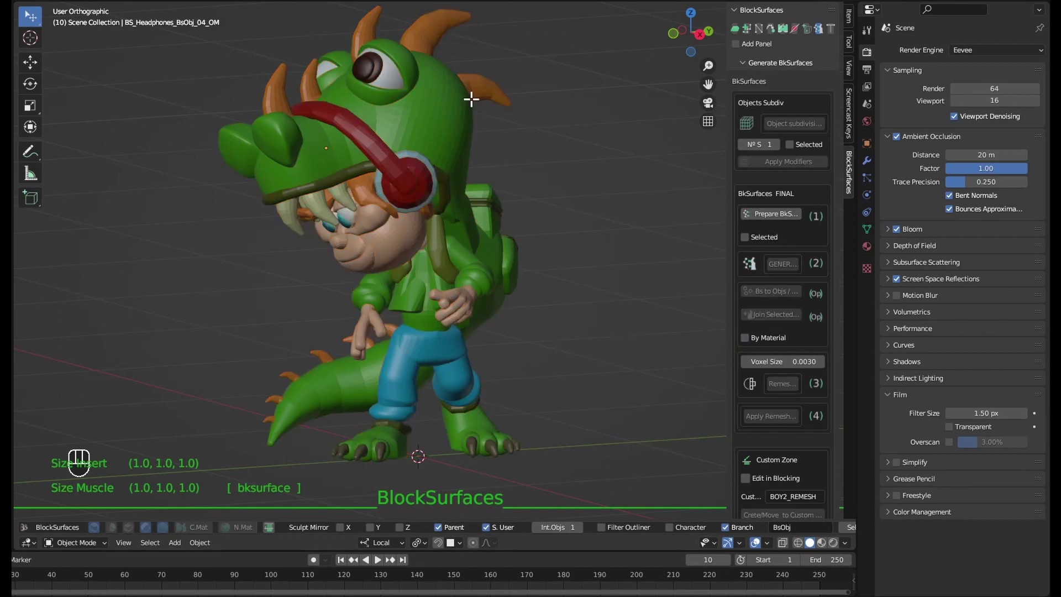
middle_drag(471, 99, 479, 98)
shift+click(426, 34)
shift+click(352, 20)
shift+click(292, 100)
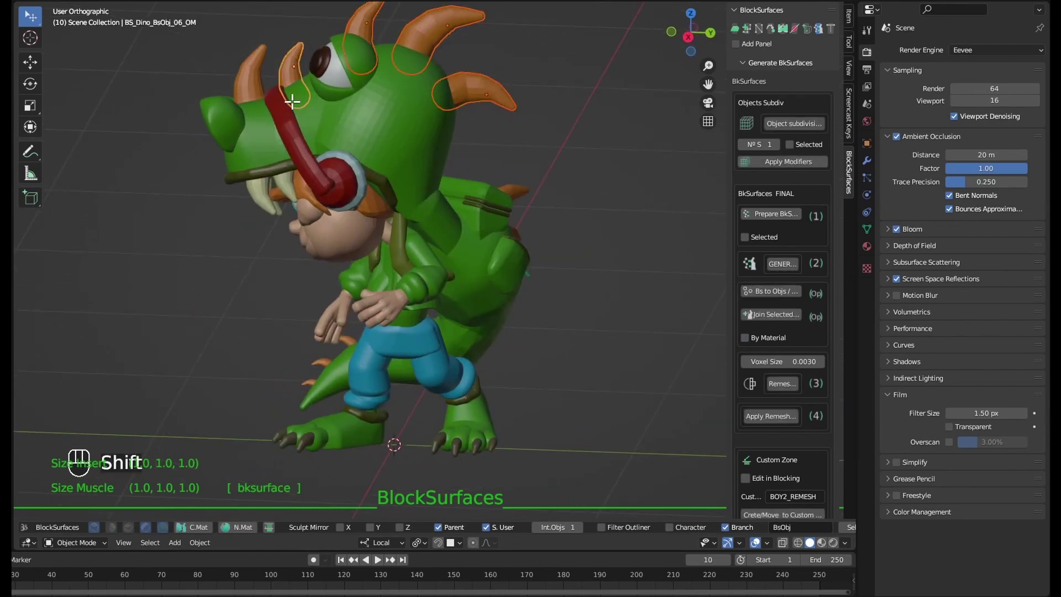
shift+click(259, 73)
mouse_move(258, 73)
middle_down()
mouse_move(538, 305)
mouse_move(522, 337)
mouse_move(571, 274)
mouse_move(623, 268)
mouse_move(768, 300)
middle_up()
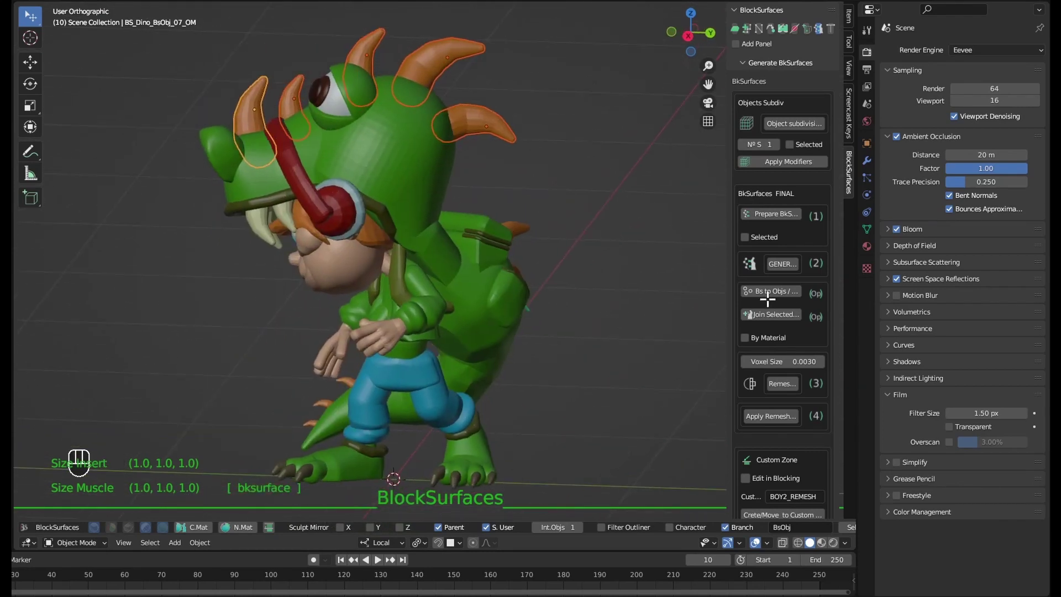
click(771, 319)
mouse_move(658, 308)
middle_down()
mouse_move(543, 260)
mouse_move(597, 246)
middle_up()
key(g)
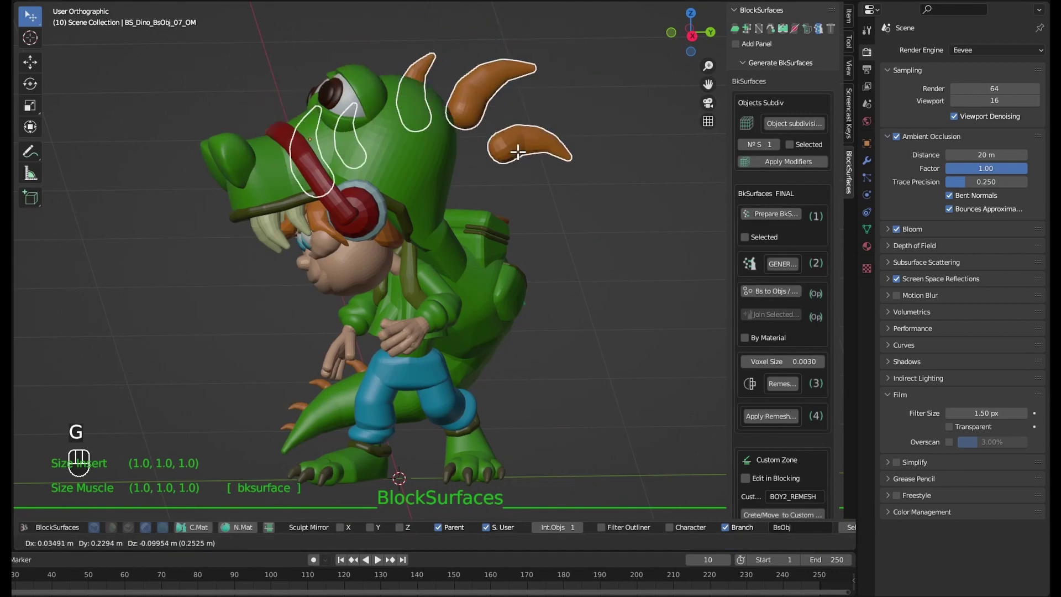
key(Escape)
Join the backpack body, dino hood and tail into a single object.
mouse_move(552, 187)
middle_down()
mouse_move(546, 289)
mouse_move(516, 243)
mouse_move(450, 247)
middle_up()
scroll(533, 221, down, 2)
click(474, 270)
shift+click(417, 150)
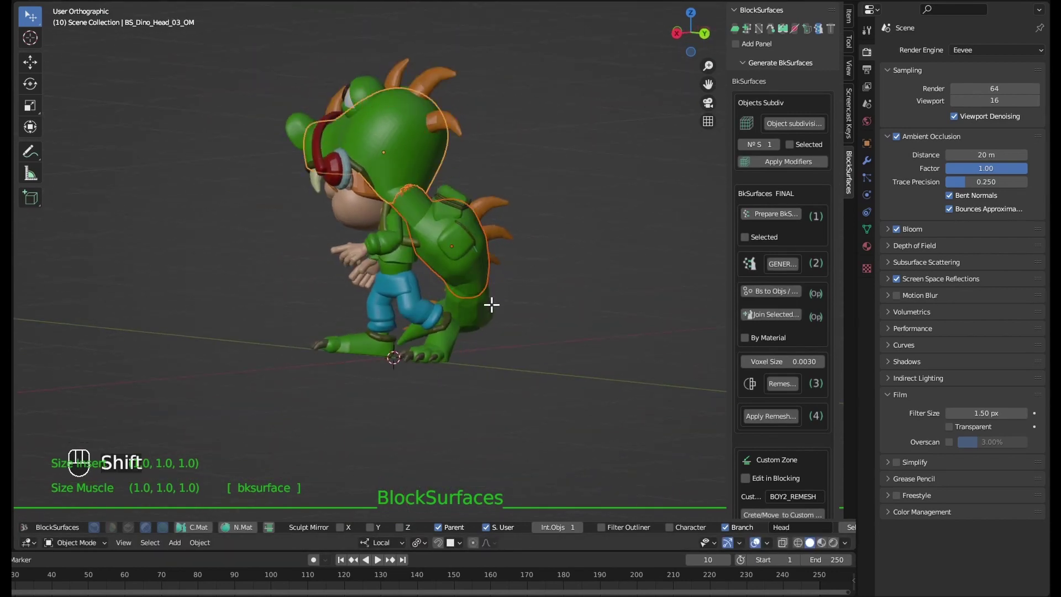
shift+click(494, 307)
mouse_move(540, 320)
middle_down()
mouse_move(459, 322)
mouse_move(606, 310)
middle_up()
alt+middle_click(606, 311)
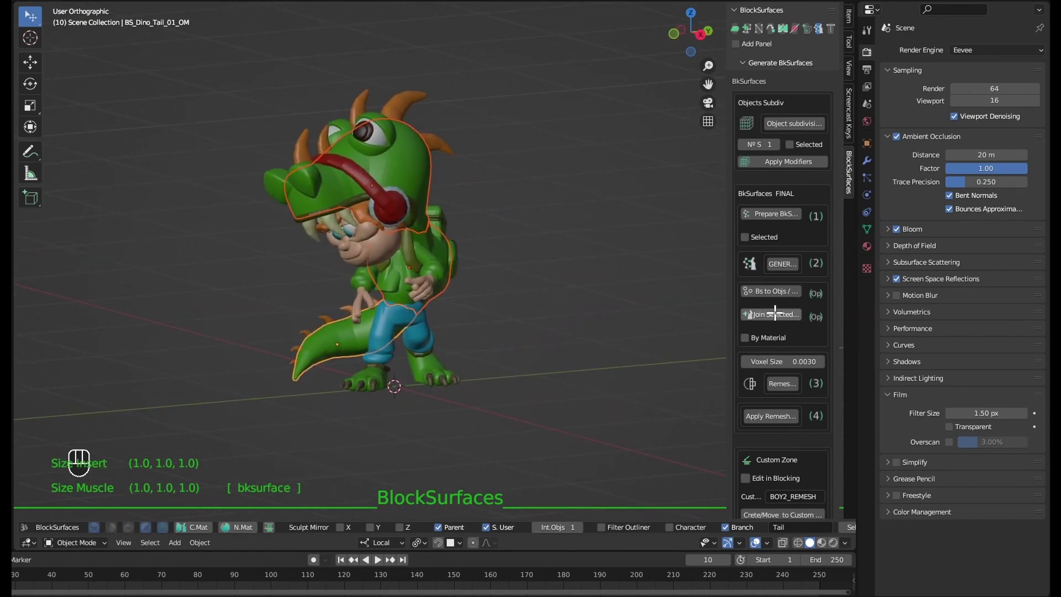
click(775, 314)
mouse_move(586, 353)
middle_down()
mouse_move(589, 339)
mouse_move(540, 351)
middle_up()
Box-select all boy-in-dino parts and remesh them at voxel size 0.004.
key(b)
drag(562, 46, 373, 378)
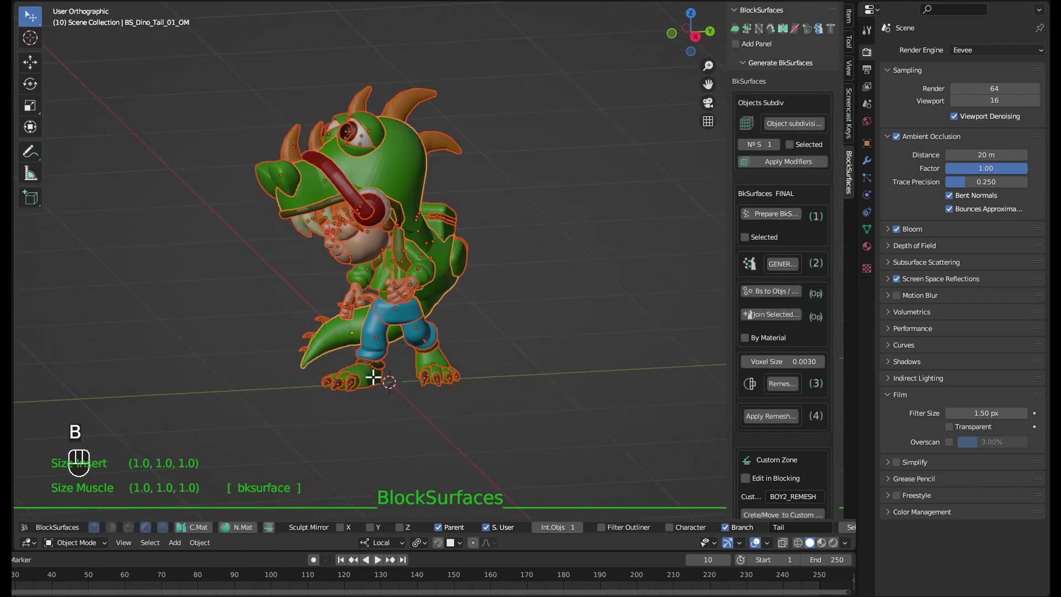
middle_drag(374, 378, 486, 289)
scroll(505, 325, up, 2)
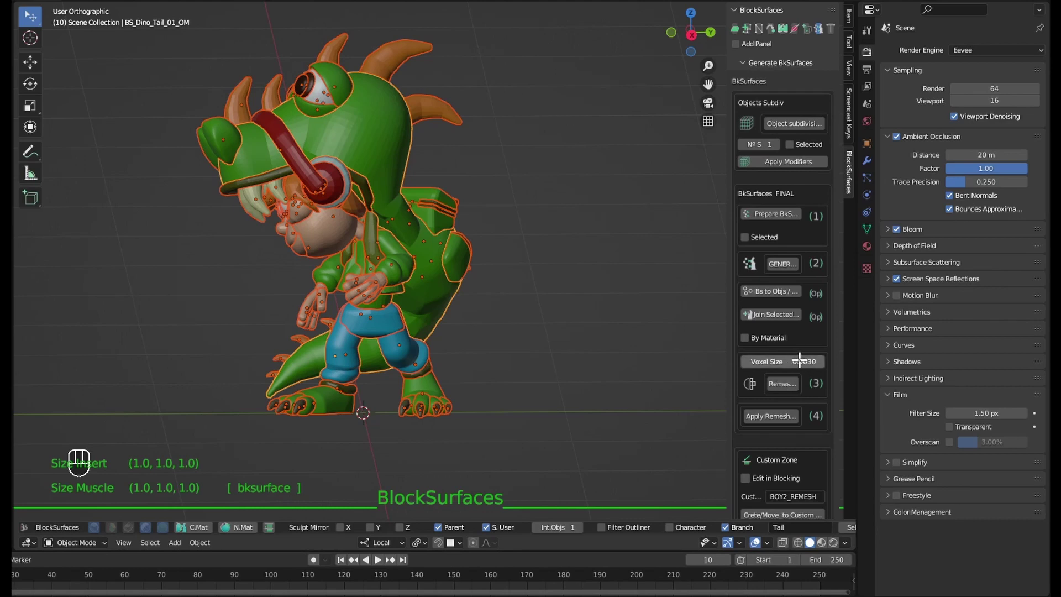
click(371, 136)
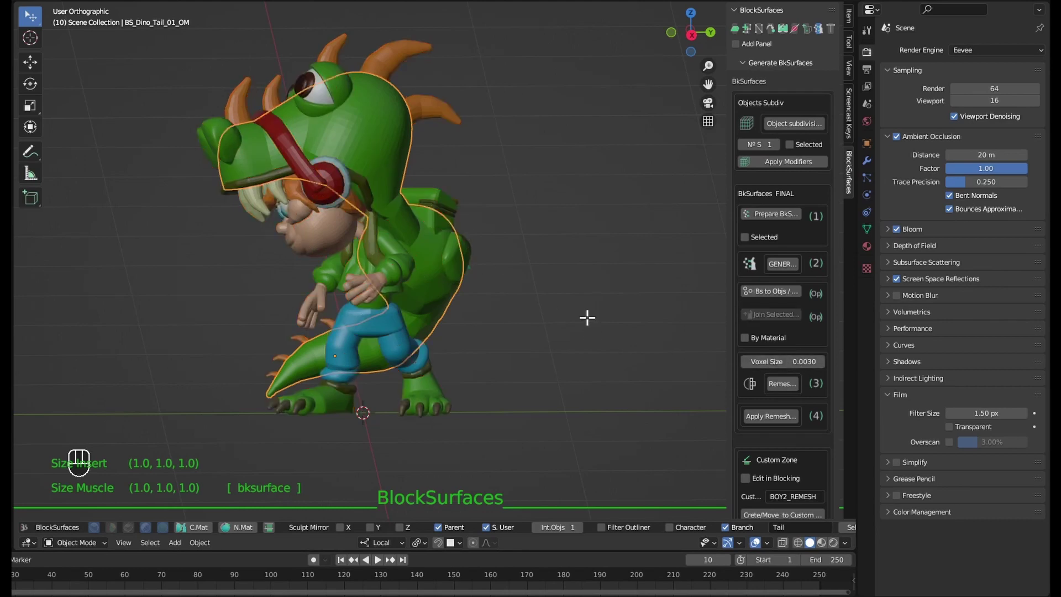
click(515, 241)
key(b)
drag(524, 39, 202, 431)
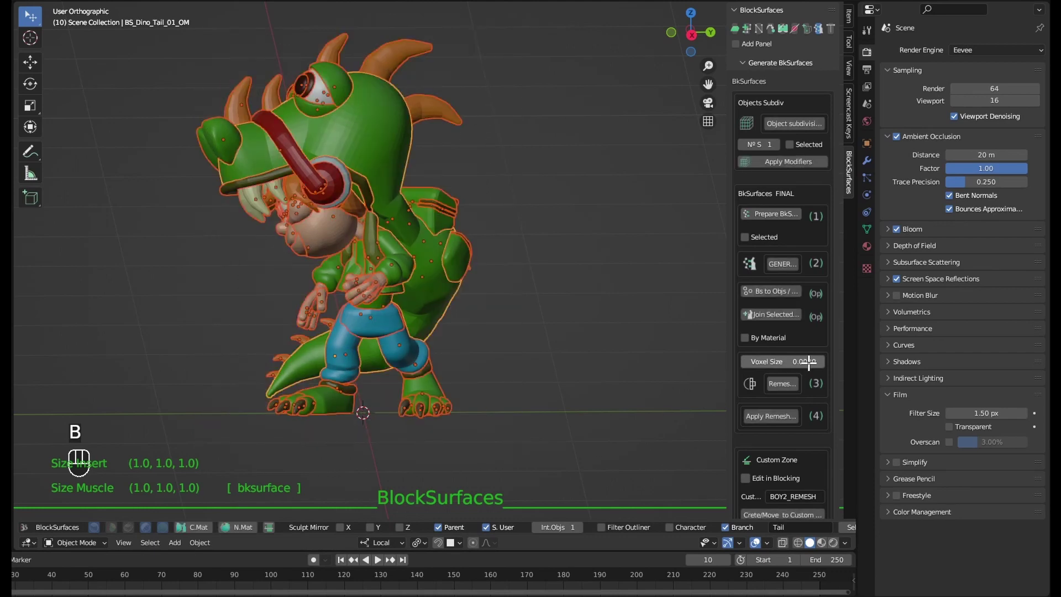
click(804, 362)
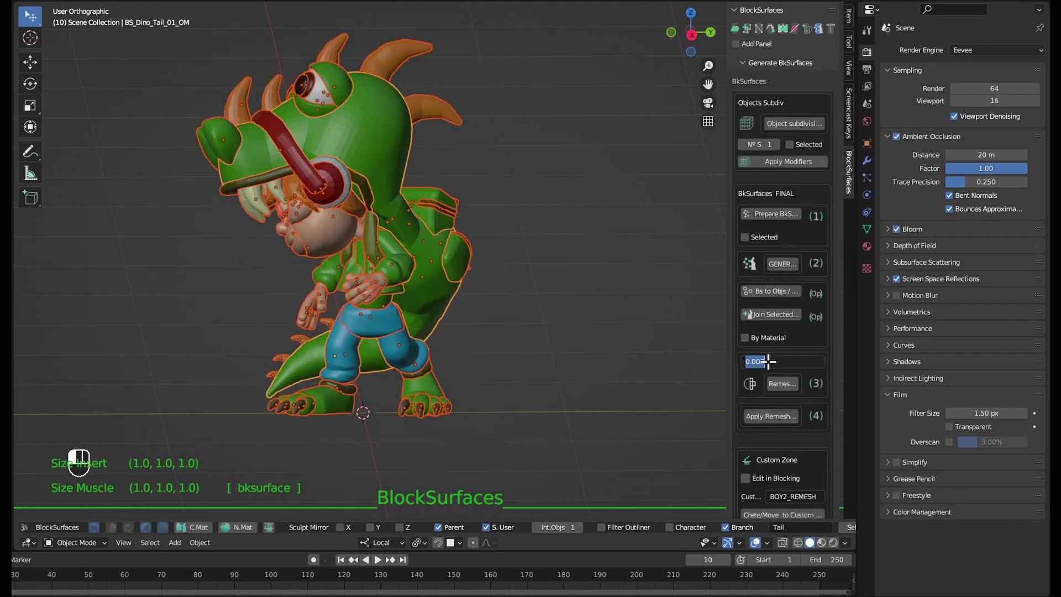
text(0.003)
click(786, 382)
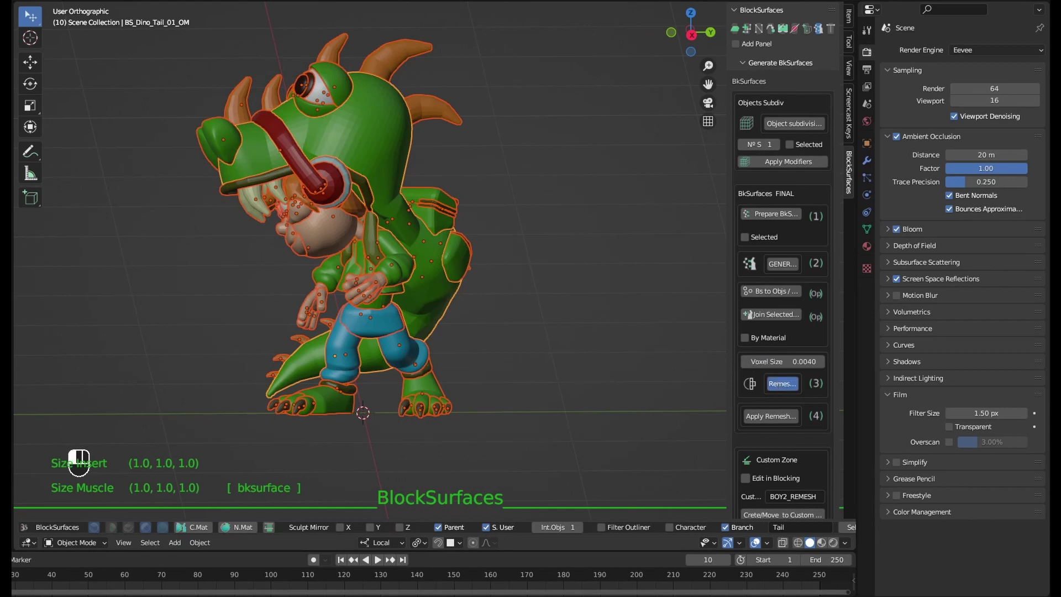
scroll(439, 220, up, 3)
scroll(534, 373, up, 2)
scroll(445, 222, up, 2)
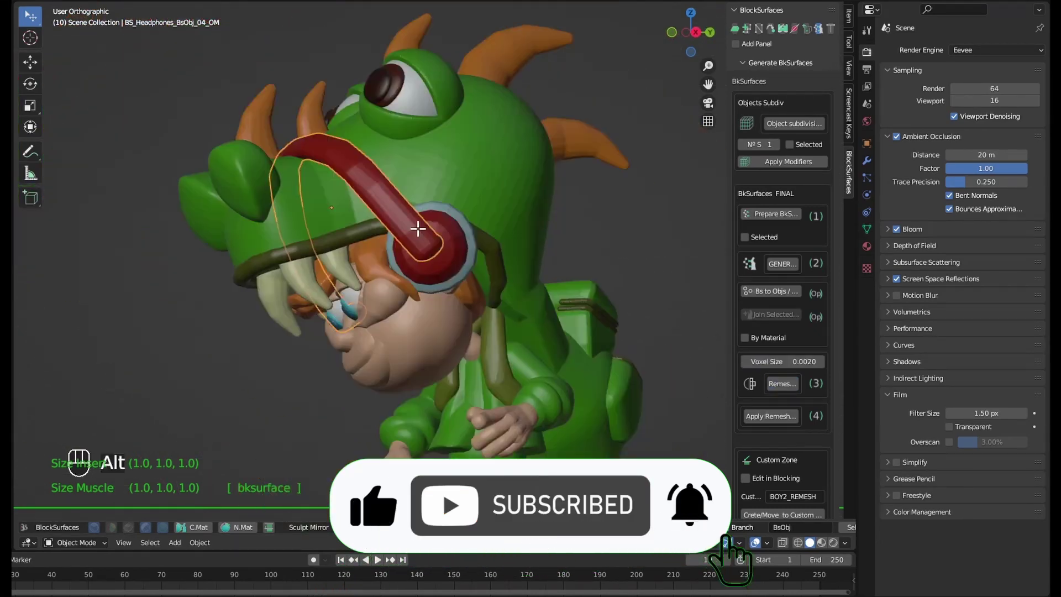
Select only the boy's hand and remesh it at voxel size 0.0010.
key(F4)
key(F4)
scroll(415, 249, down, 5)
key(b)
drag(249, 50, 452, 430)
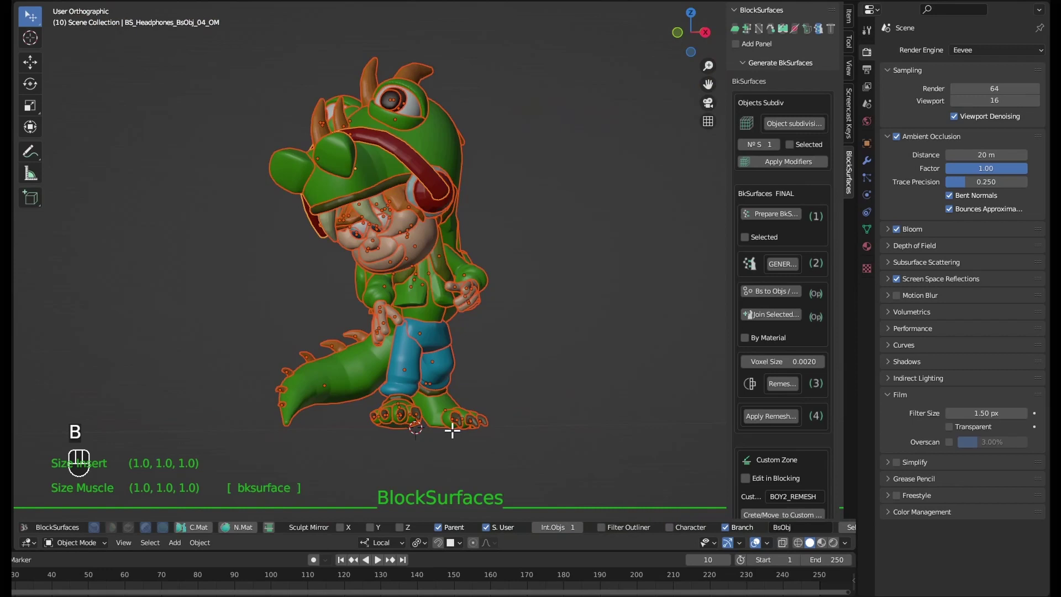
key(alt+a)
scroll(452, 373, up, 5)
click(465, 370)
click(759, 360)
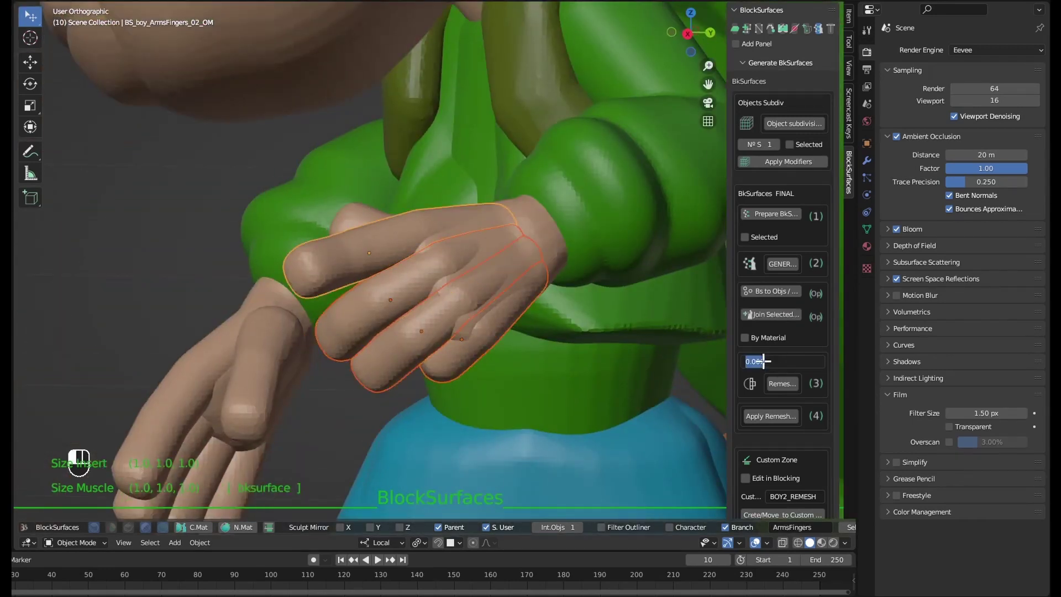
drag(759, 361, 790, 366)
key(Return)
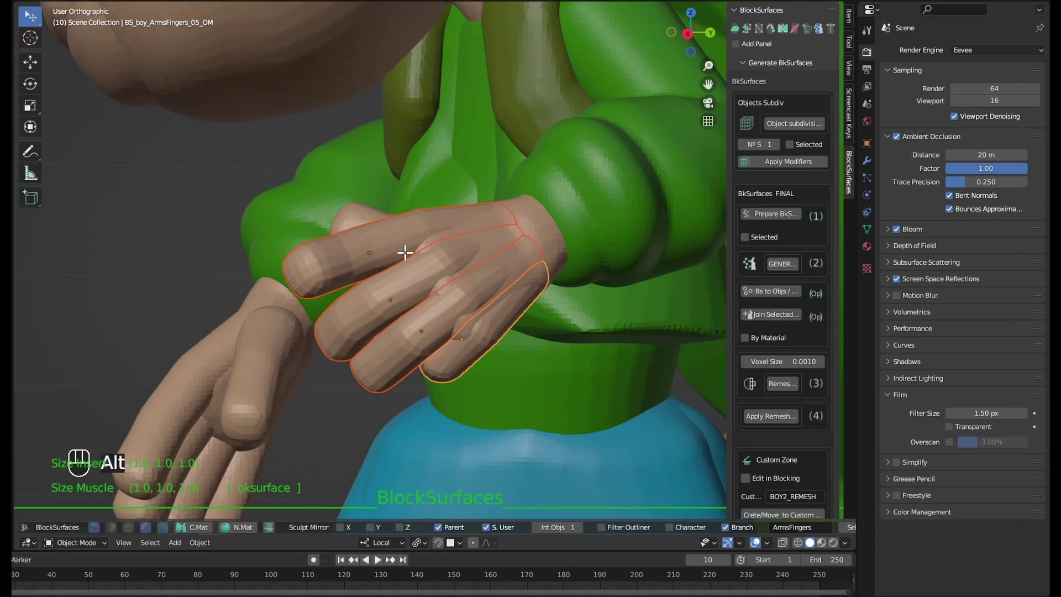
scroll(408, 249, up, 3)
key(F4)
key(F4)
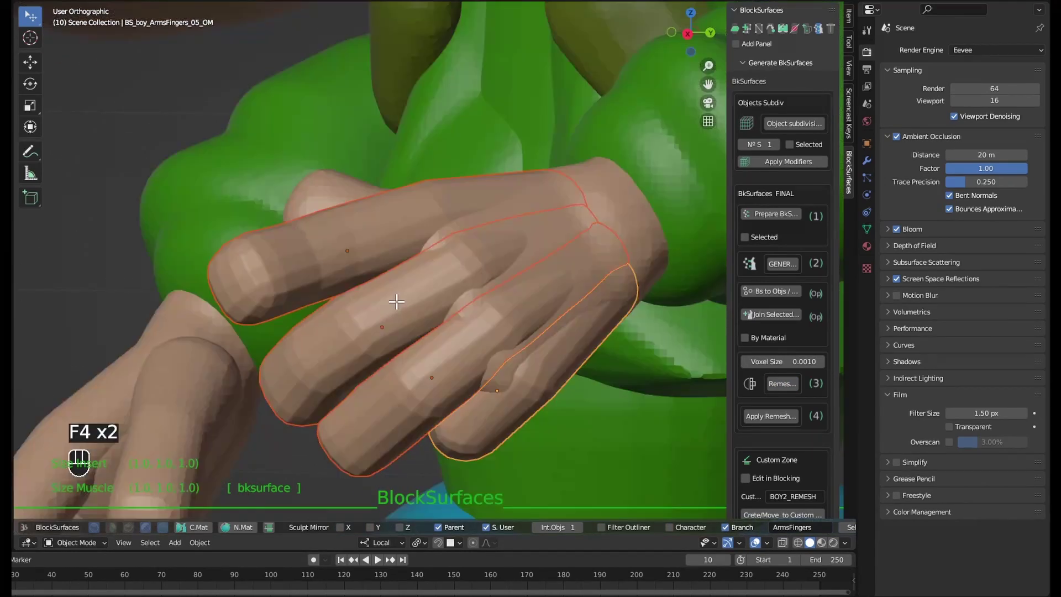
scroll(419, 326, down, 3)
scroll(451, 368, down, 3)
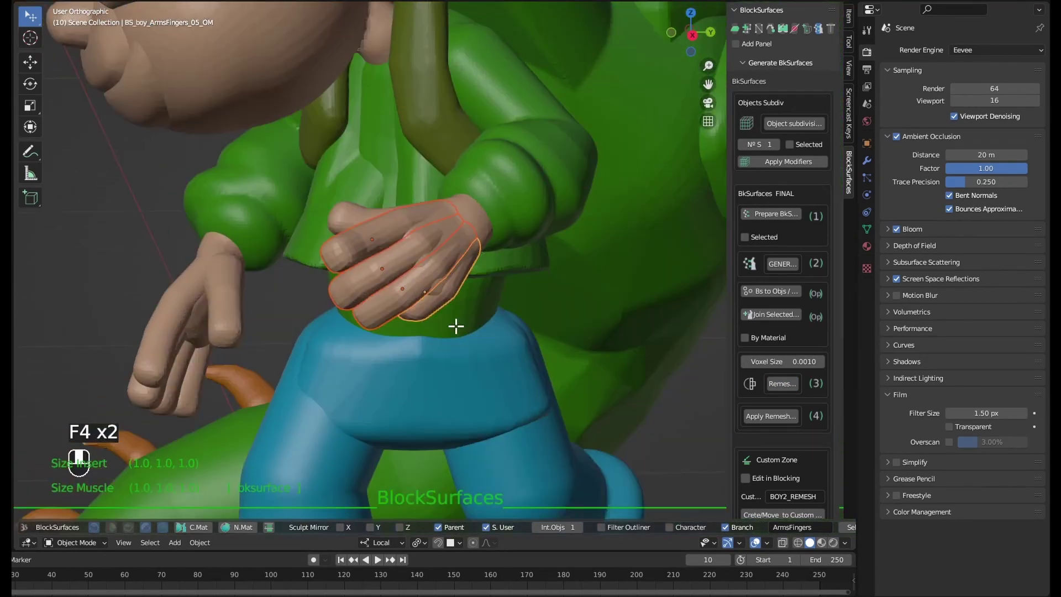
Remesh another finger at 0.0010 and begin box-selecting all parts.
mouse_move(455, 324)
middle_down()
mouse_move(504, 315)
mouse_move(476, 324)
middle_up()
scroll(374, 237, up, 2)
scroll(348, 325, up, 3)
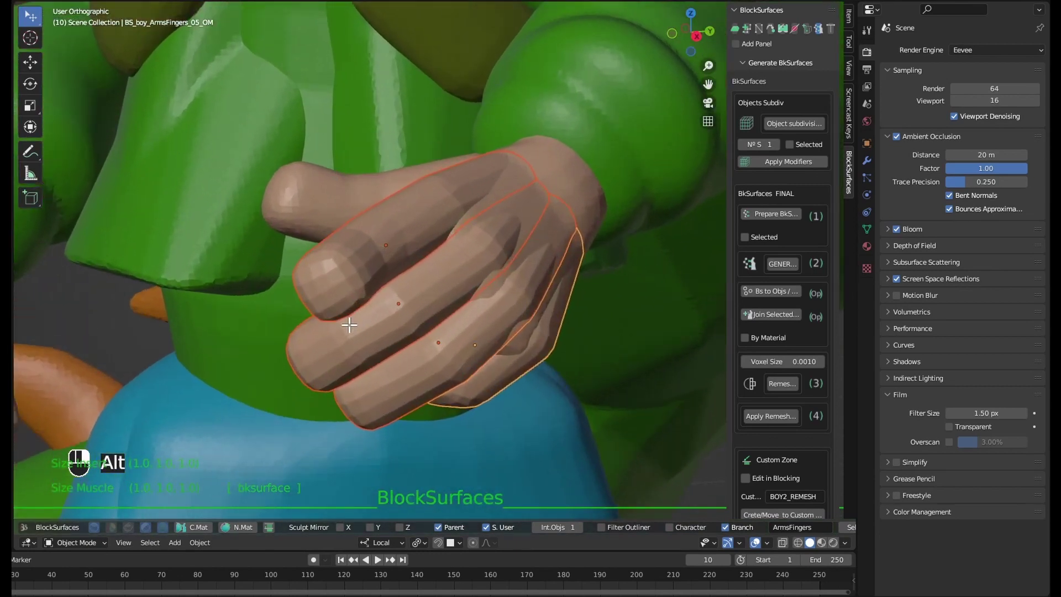
scroll(366, 303, up, 3)
scroll(365, 303, up, 2)
scroll(300, 277, up, 2)
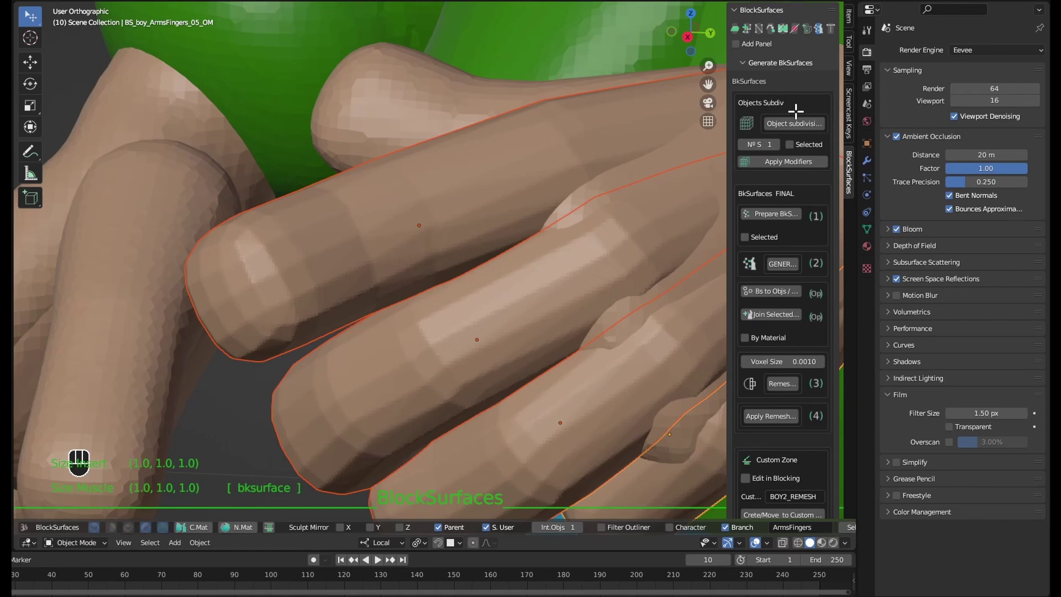
scroll(263, 267, down, 4)
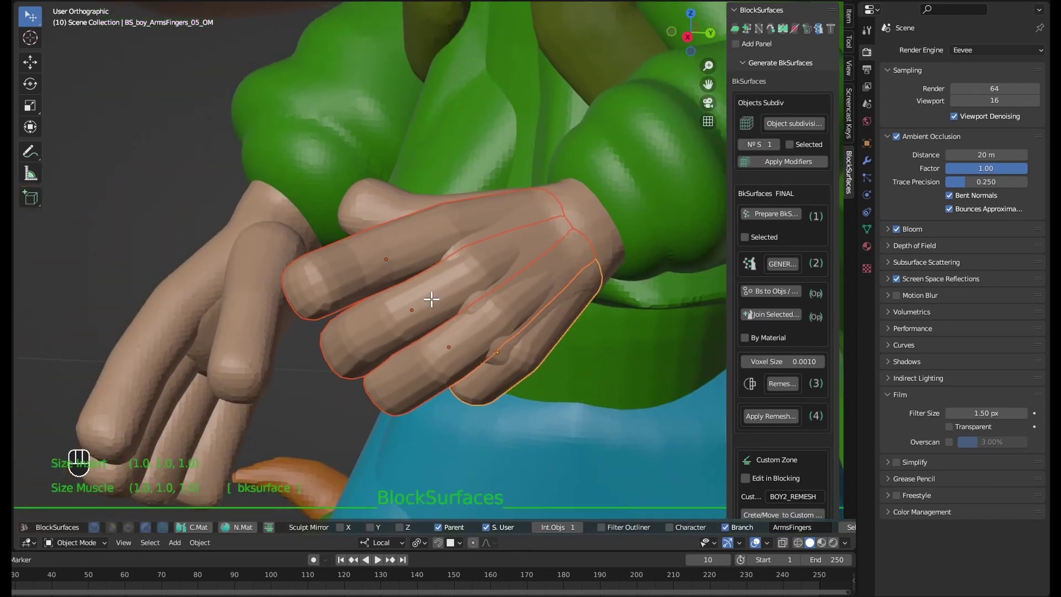
key(F4)
scroll(311, 355, down, 2)
scroll(536, 213, down, 4)
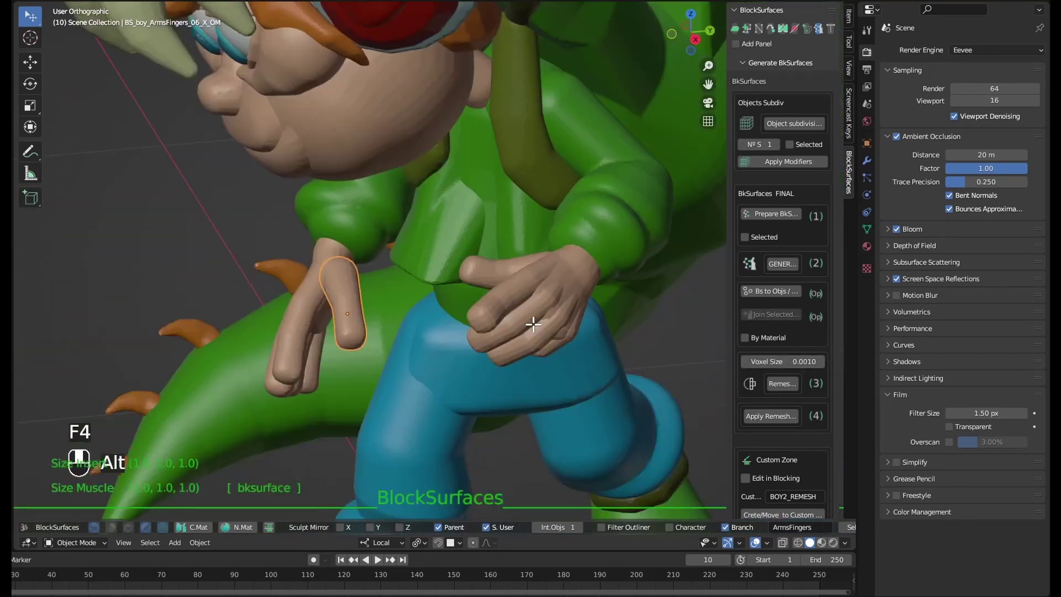
scroll(536, 213, down, 3)
key(b)
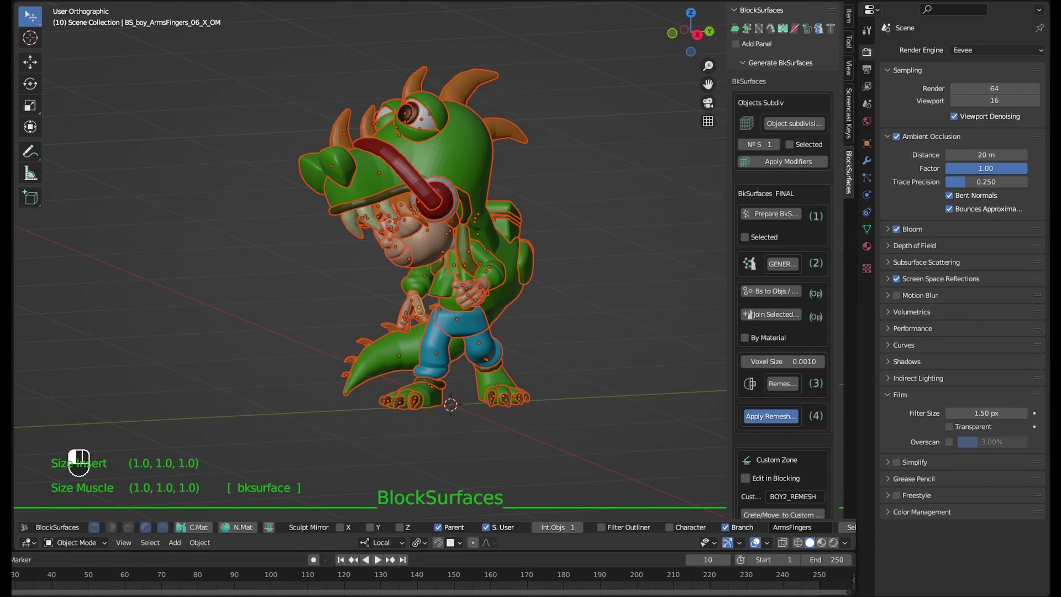
Inspect the remeshed character and dino hood in Sculpt Mode, then return to Object Mode.
middle_drag(573, 313, 439, 161)
key(Tab)
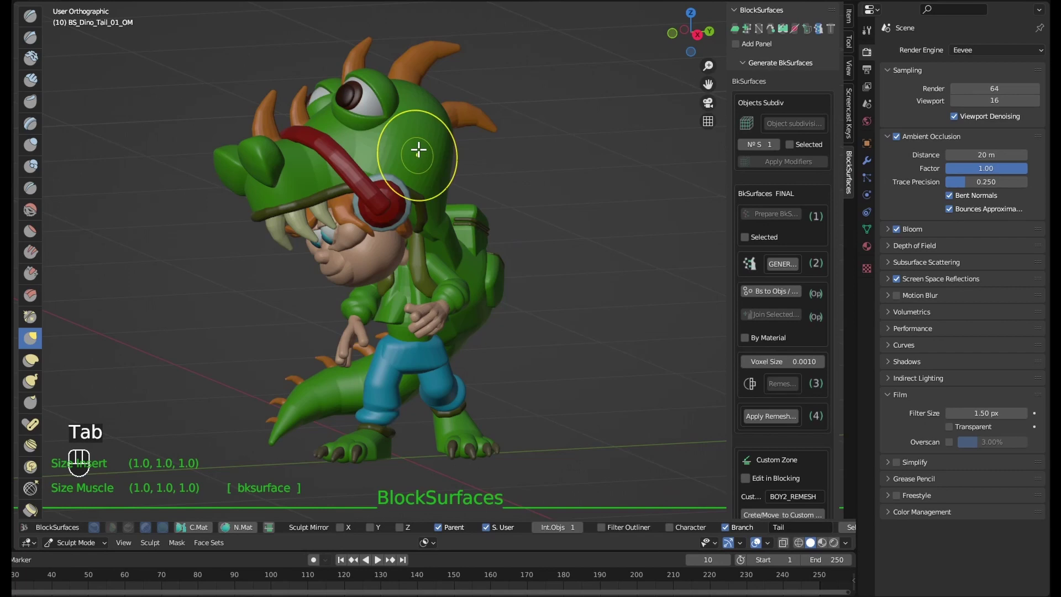
key(shift)
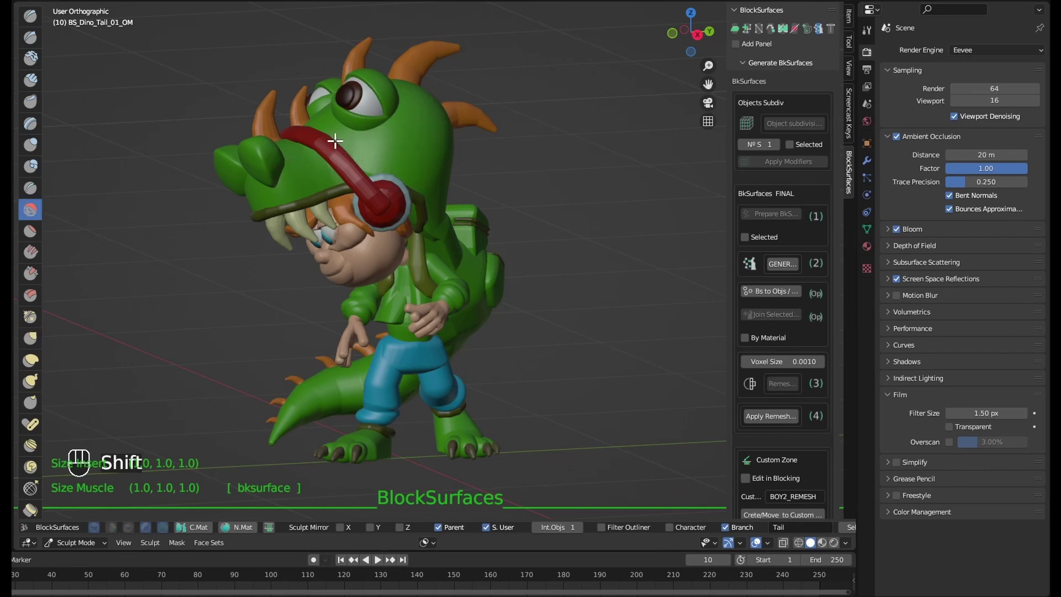
middle_drag(497, 178, 451, 238)
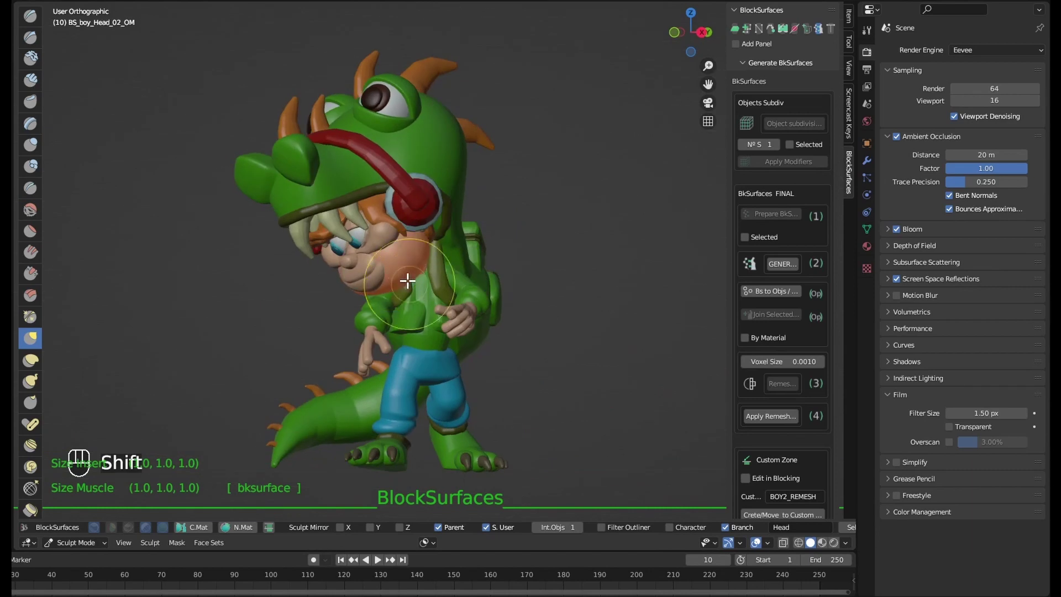
mouse_move(450, 271)
middle_down()
mouse_move(434, 267)
mouse_move(489, 271)
middle_up()
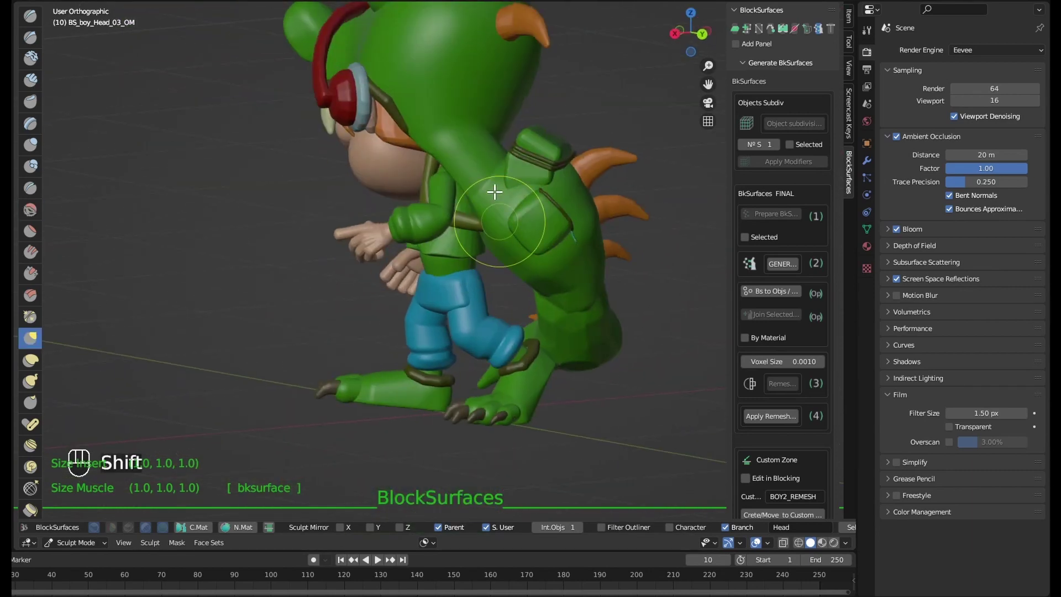
middle_drag(540, 300, 401, 125)
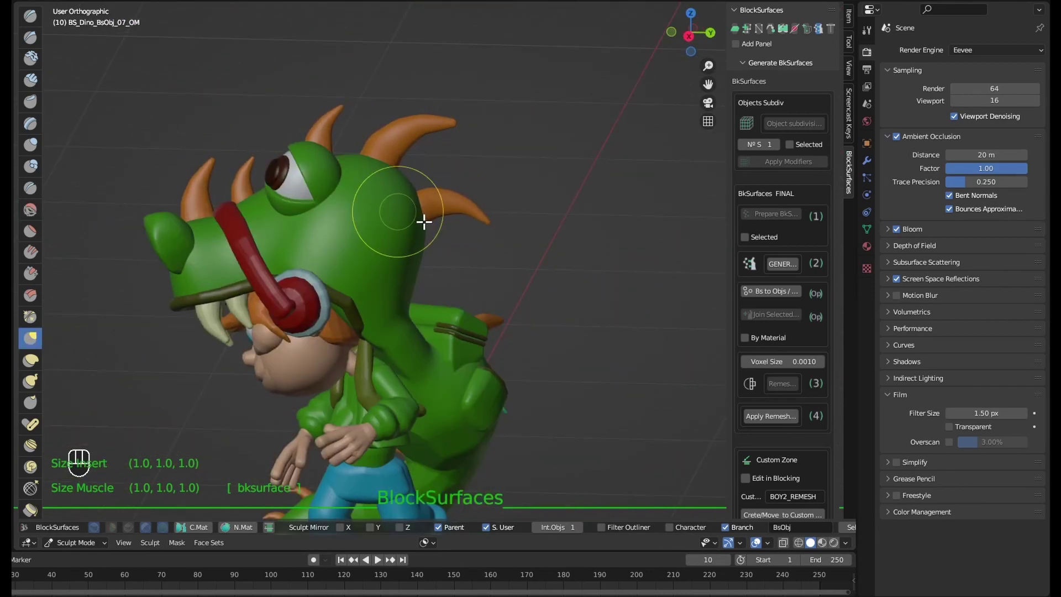
key(Tab)
middle_drag(424, 220, 441, 279)
scroll(515, 287, up, 2)
Deselect the dino hood and switch BlockSurfaces to blocking mode.
click(515, 287)
middle_drag(516, 288, 531, 280)
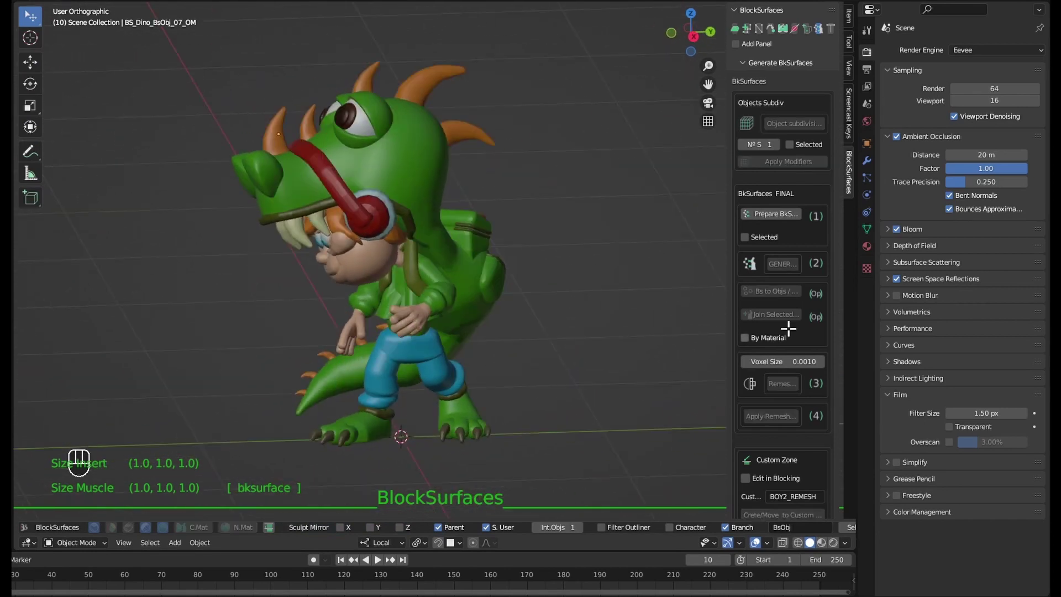
key(shift+ctrl+alt+q)
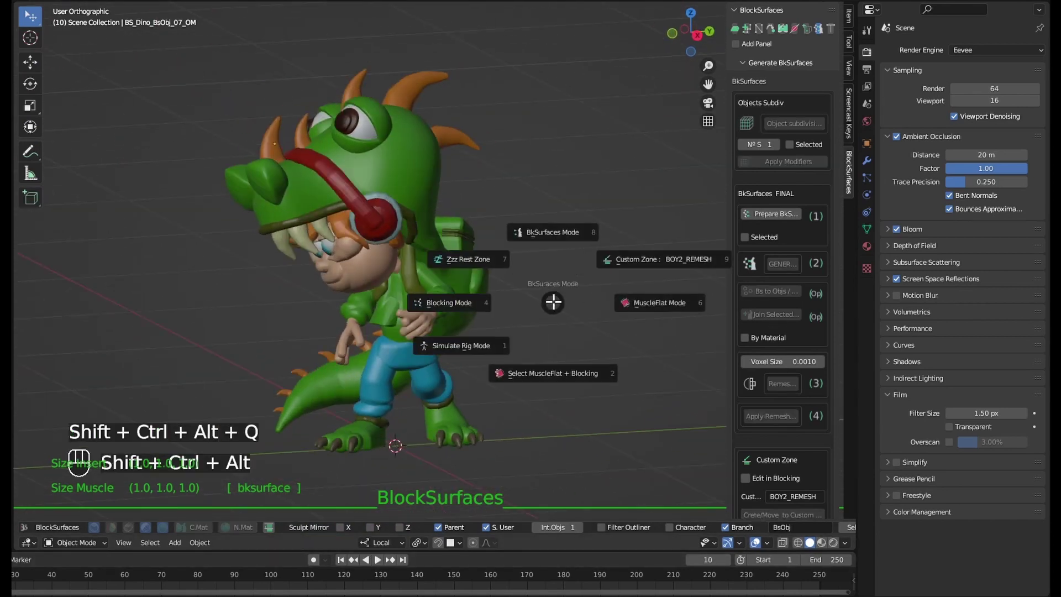
click(450, 301)
Stop animation playback, pick the dino head part, and centre the view on it.
middle_drag(498, 299, 432, 298)
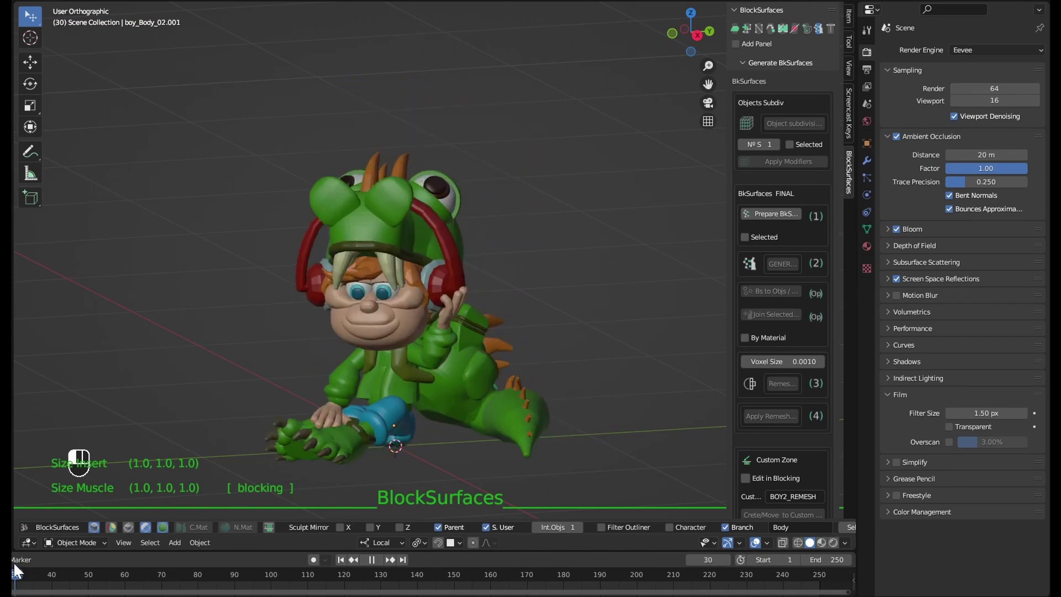
key(space)
middle_drag(492, 368, 569, 372)
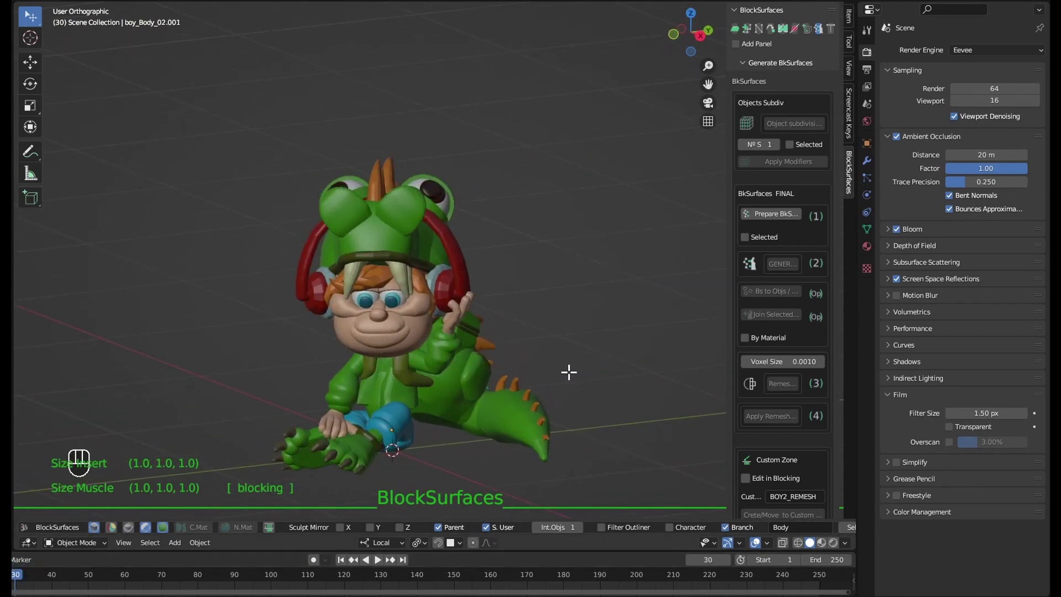
scroll(497, 274, up, 3)
scroll(569, 327, up, 2)
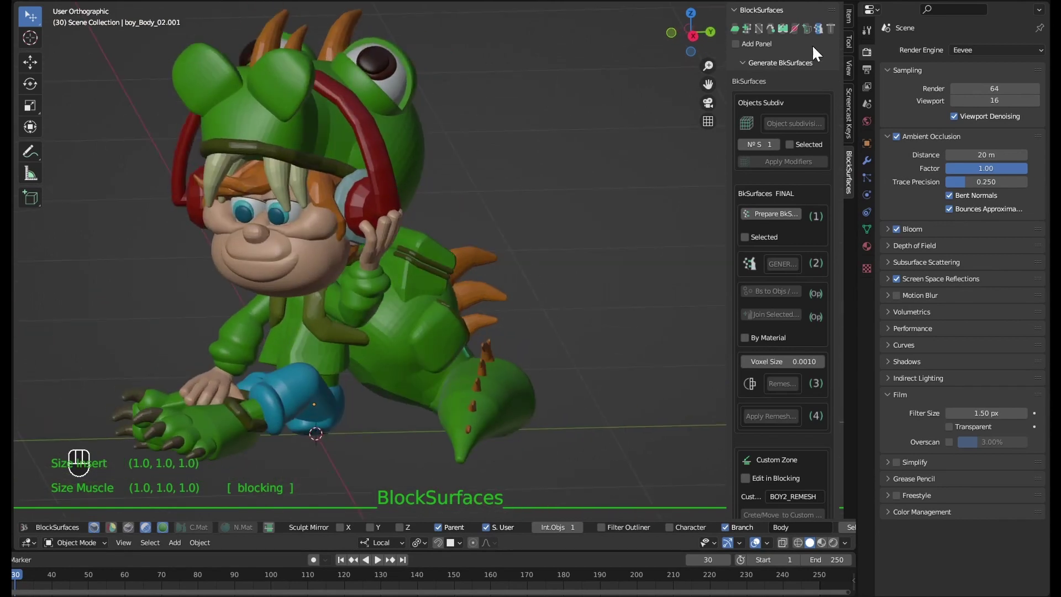
click(398, 154)
alt+middle_click(426, 273)
scroll(607, 185, up, 4)
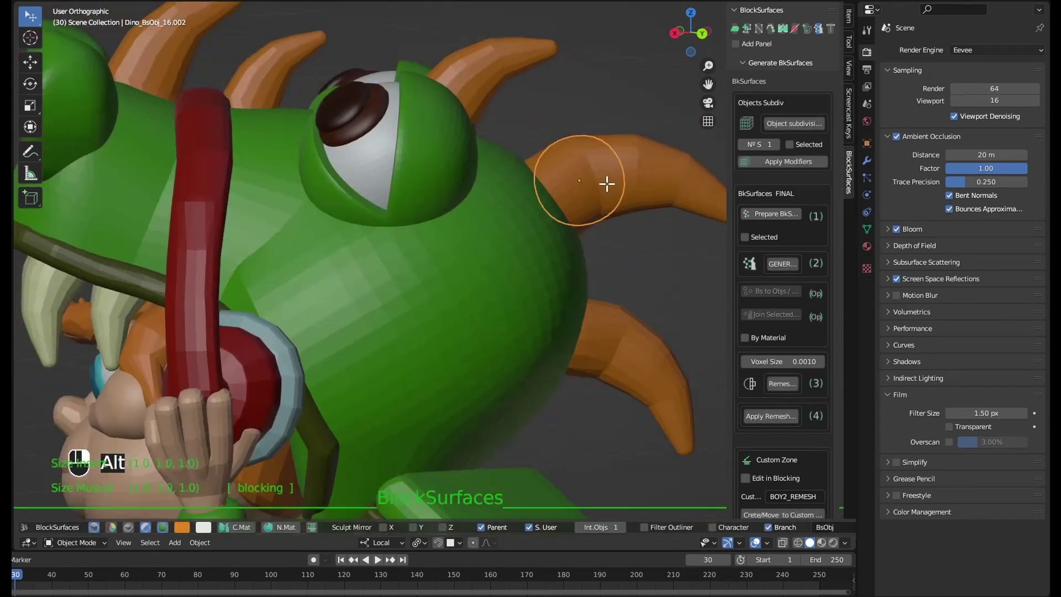
scroll(564, 232, down, 6)
scroll(514, 282, up, 1)
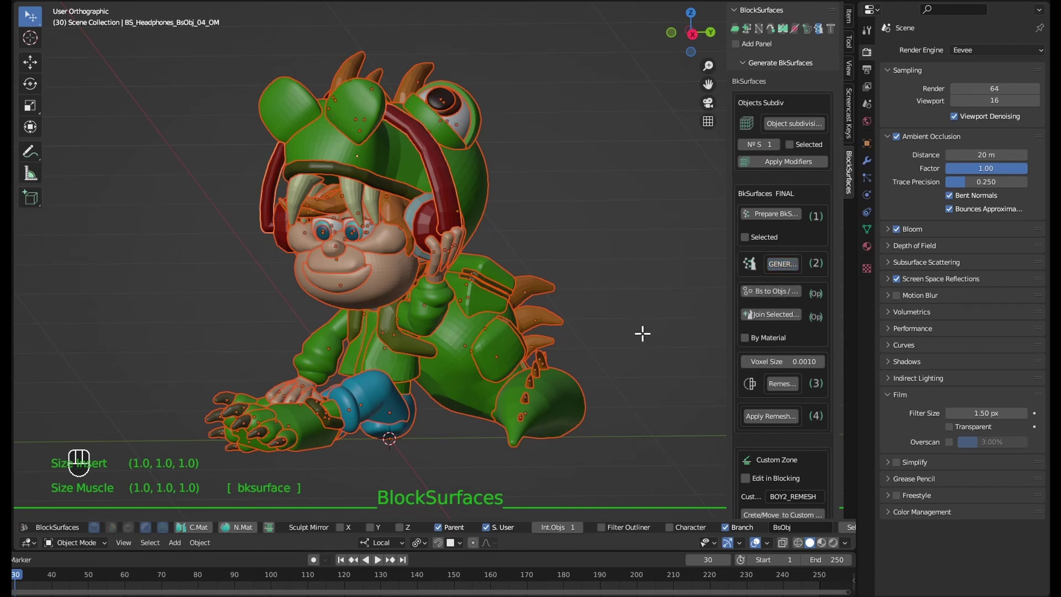
Enable joining By Material and test-move the dino-suit body, cancelling back.
click(756, 338)
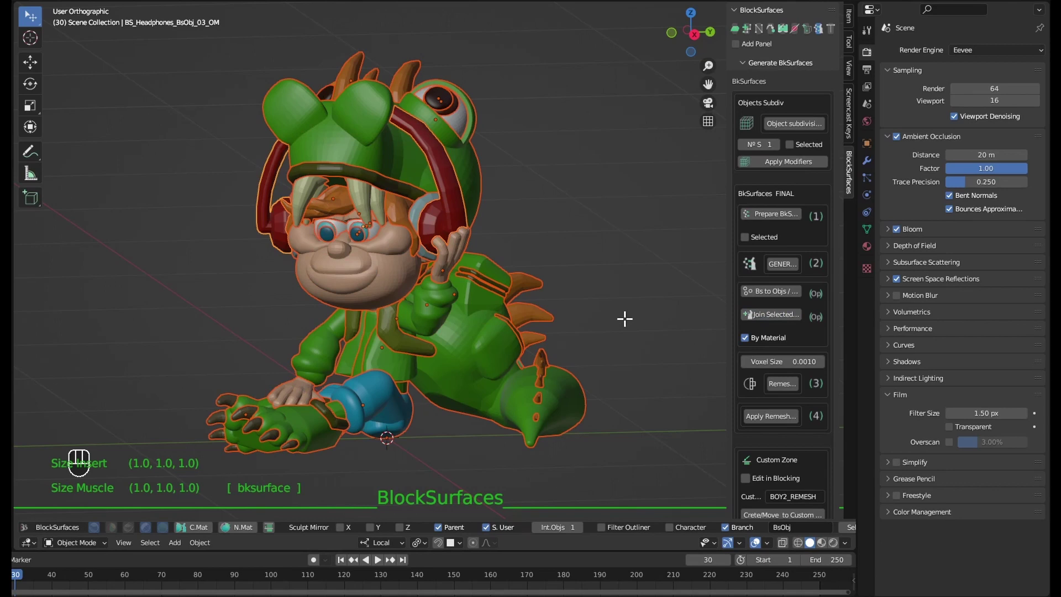
middle_drag(623, 318, 565, 312)
alt+click(553, 225)
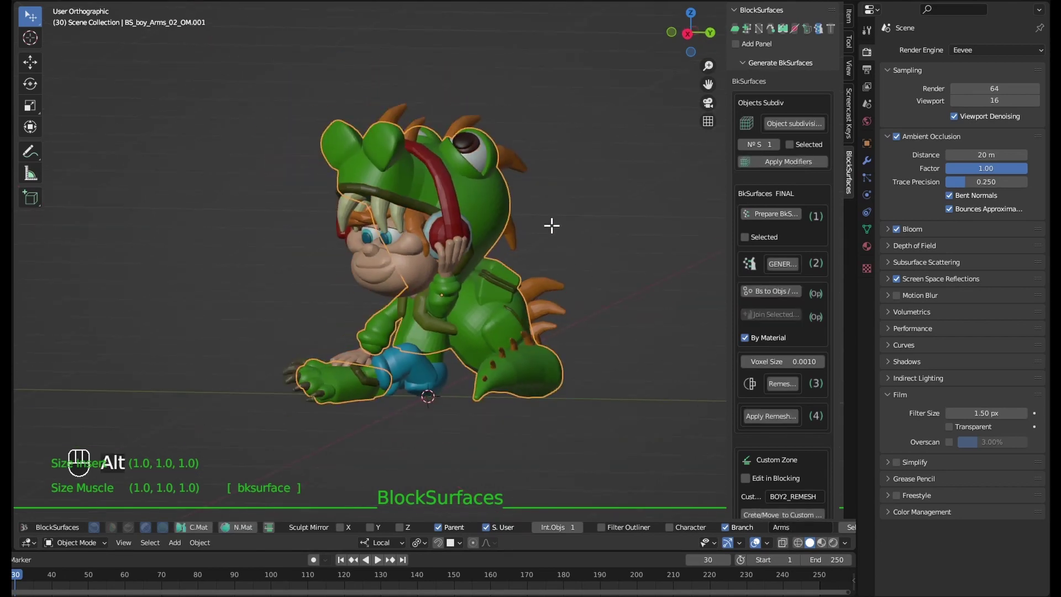
middle_drag(552, 224, 538, 310)
key(g)
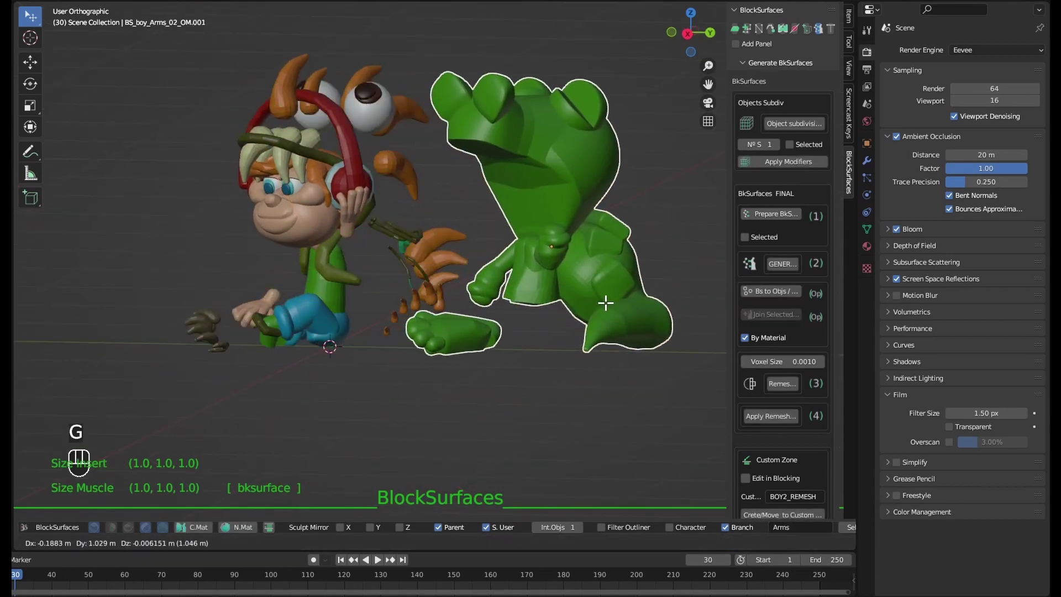
key(Escape)
Pick the dino spikes and move them away to show they're separate.
click(472, 252)
mouse_move(473, 252)
middle_down()
mouse_move(548, 287)
mouse_move(526, 284)
middle_up()
key(g)
Return the spikes to place and pick the face-and-hands part.
key(Escape)
middle_drag(605, 281, 344, 277)
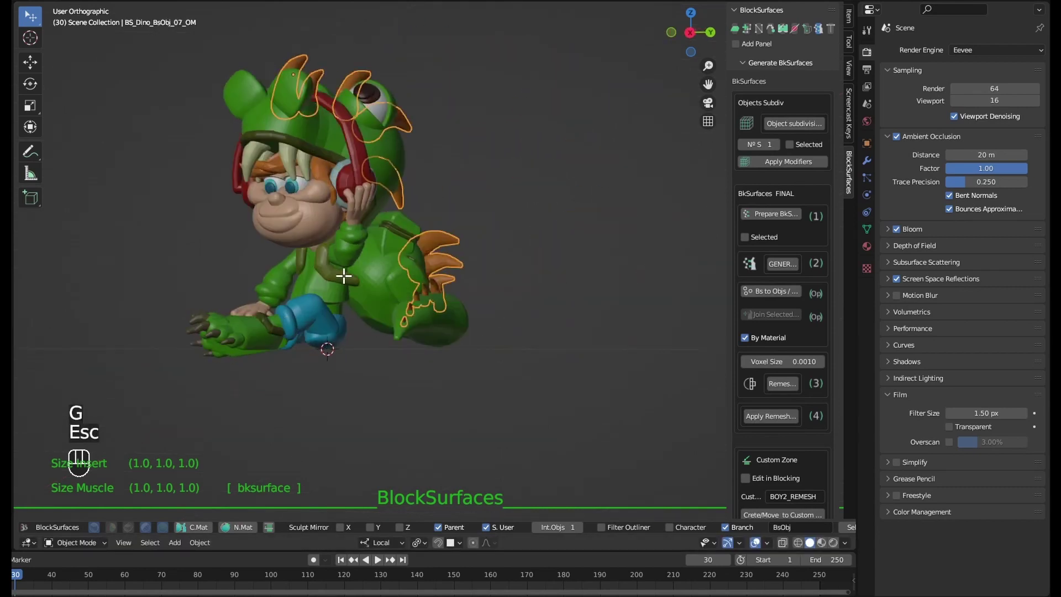
click(344, 278)
middle_drag(439, 374, 472, 326)
scroll(472, 325, down, 3)
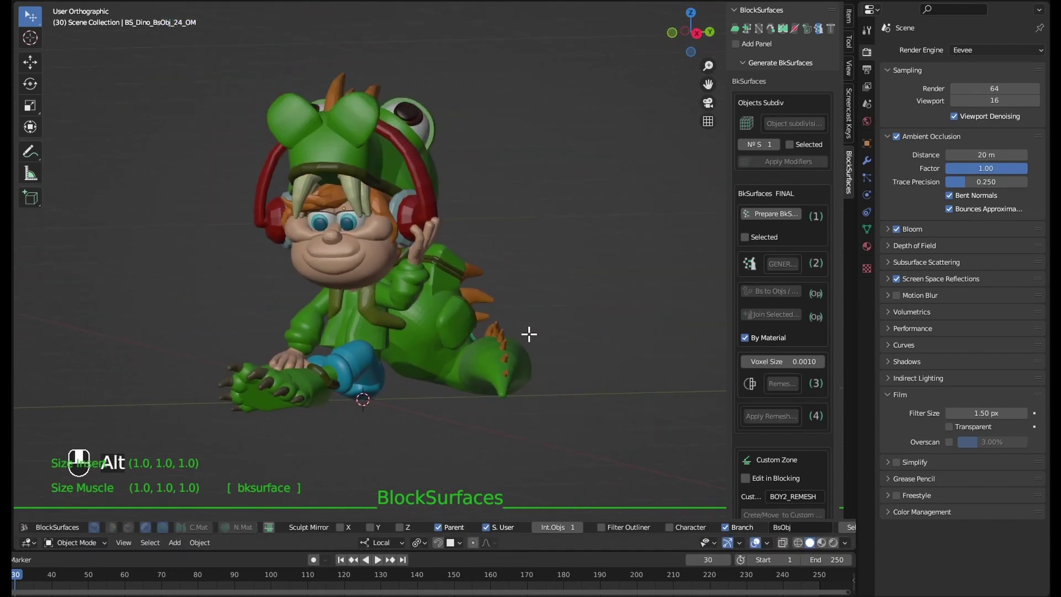
Box-select all character parts and apply the remesh at voxel size 0.0050.
key(b)
drag(562, 59, 199, 423)
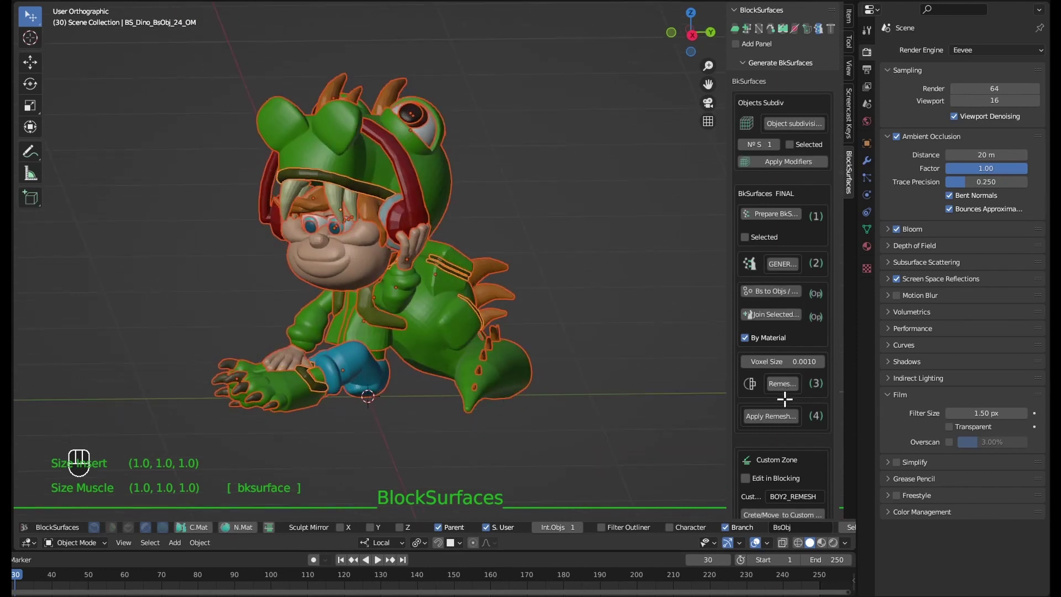
click(812, 365)
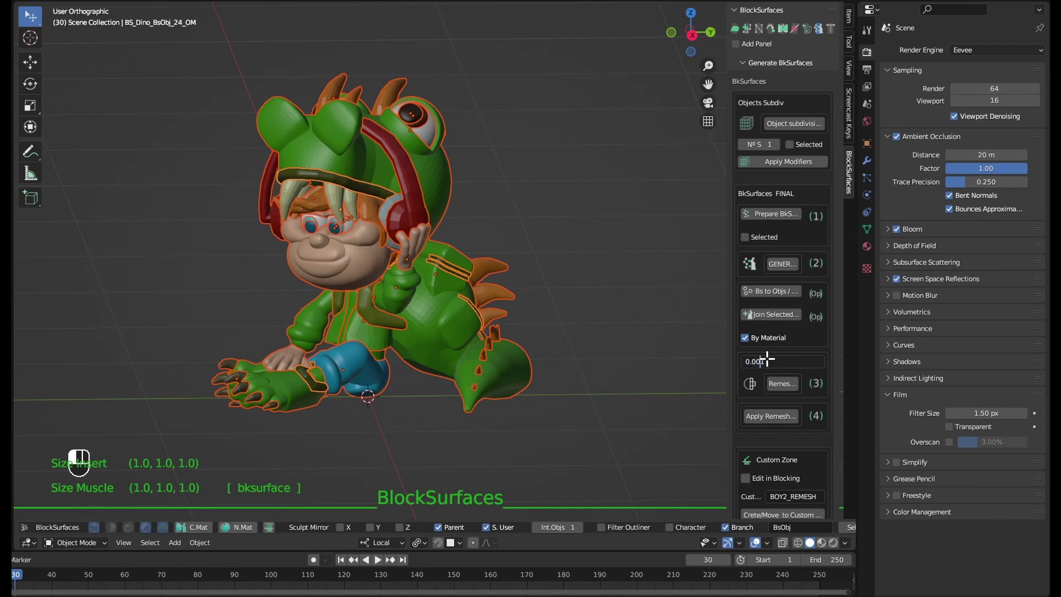
text(5)
key(Return)
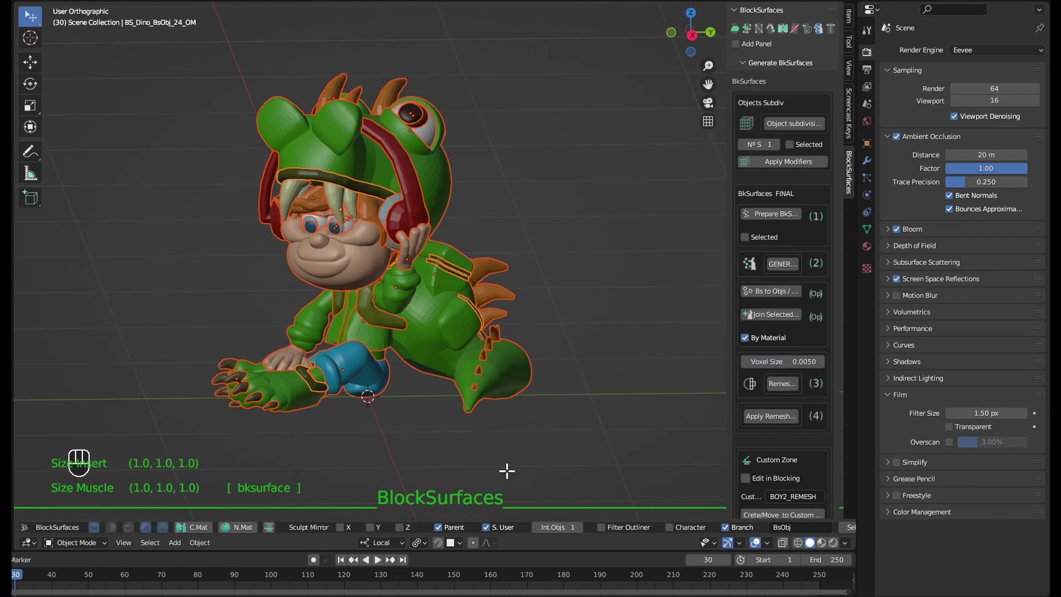
middle_drag(652, 391, 784, 382)
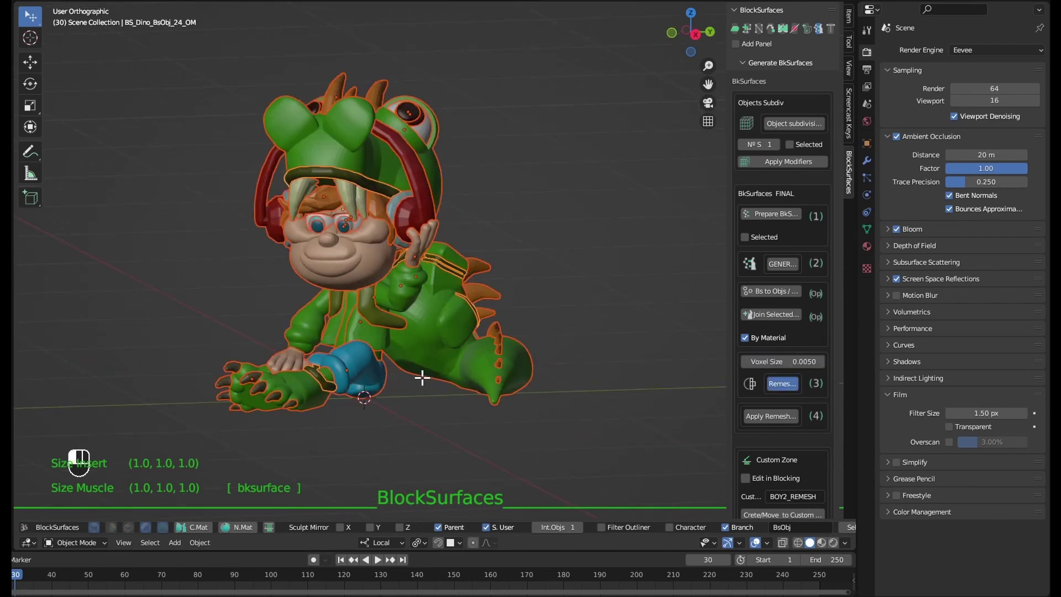
click(758, 417)
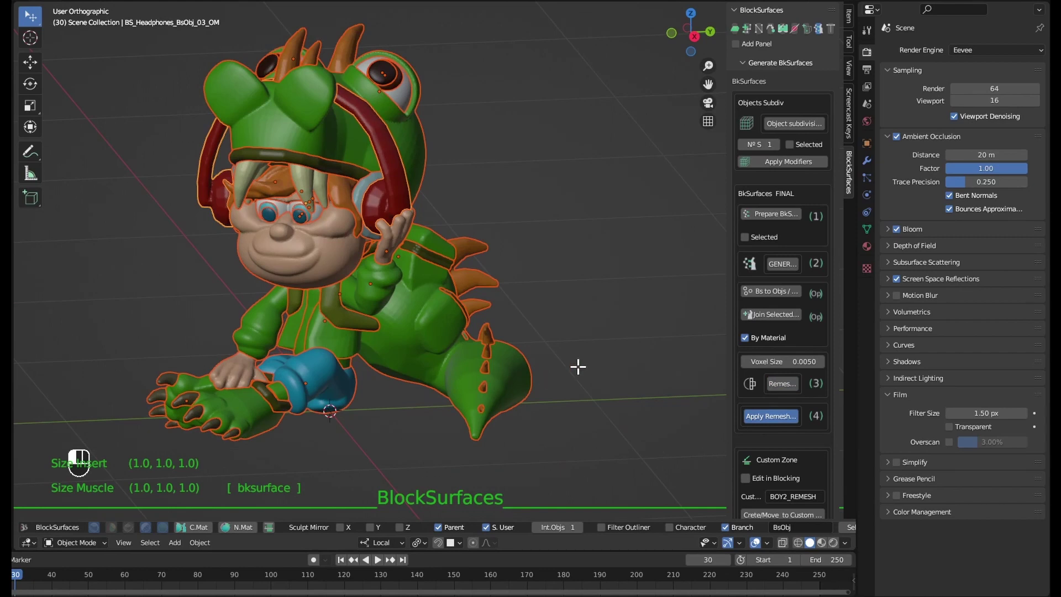
Pick a remeshed part and view it from the side in Sculpt Mode.
middle_drag(640, 410, 560, 284)
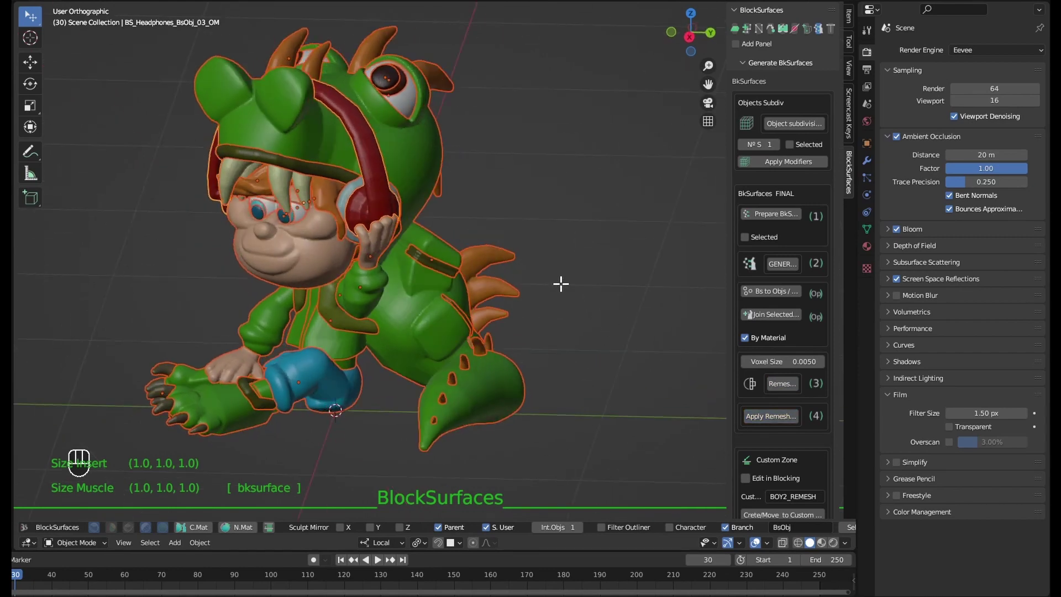
click(410, 163)
key(Tab)
click(503, 261)
mouse_move(486, 237)
middle_down()
mouse_move(505, 243)
mouse_move(546, 296)
mouse_move(427, 285)
middle_up()
Test-move the head and dino-suit body meshes, sculpt-inspect the body, then deselect all.
key(Tab)
click(286, 296)
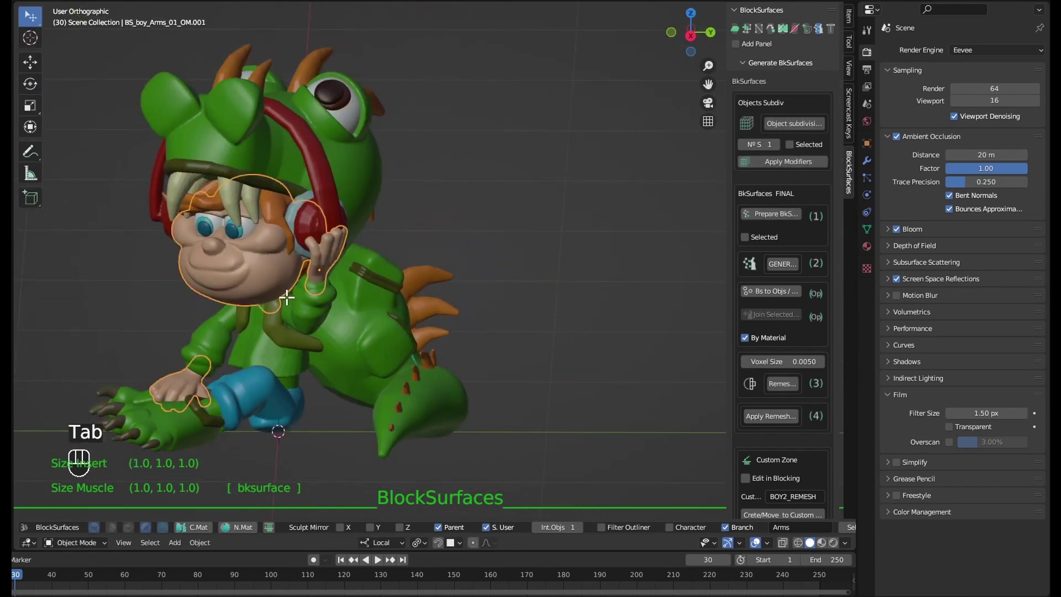
key(g)
key(Escape)
click(483, 218)
key(g)
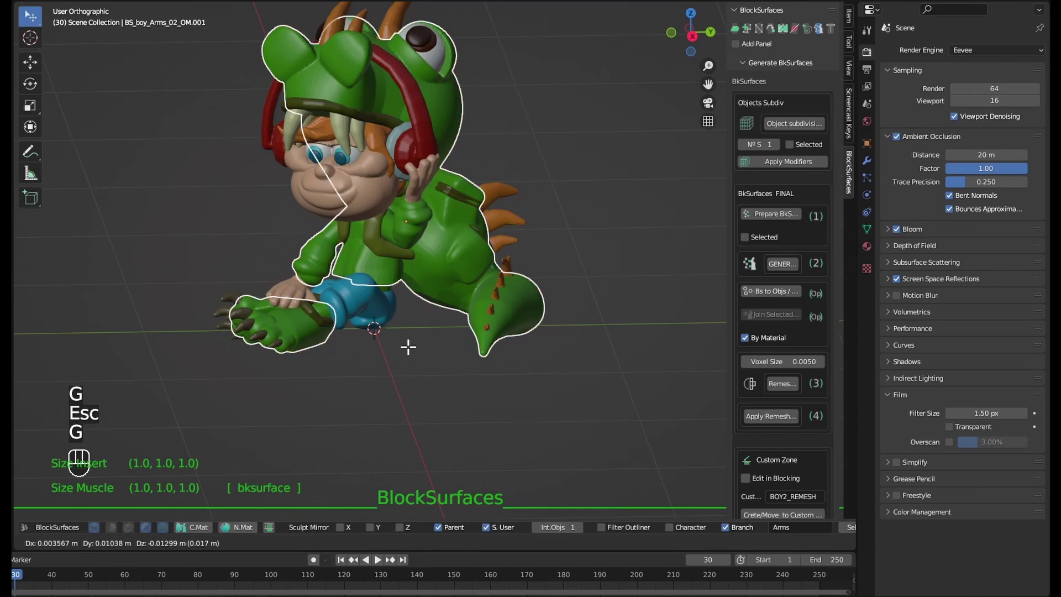
key(Escape)
key(Tab)
mouse_move(457, 261)
middle_down()
mouse_move(540, 356)
mouse_move(590, 367)
mouse_move(467, 324)
middle_up()
key(Tab)
click(621, 273)
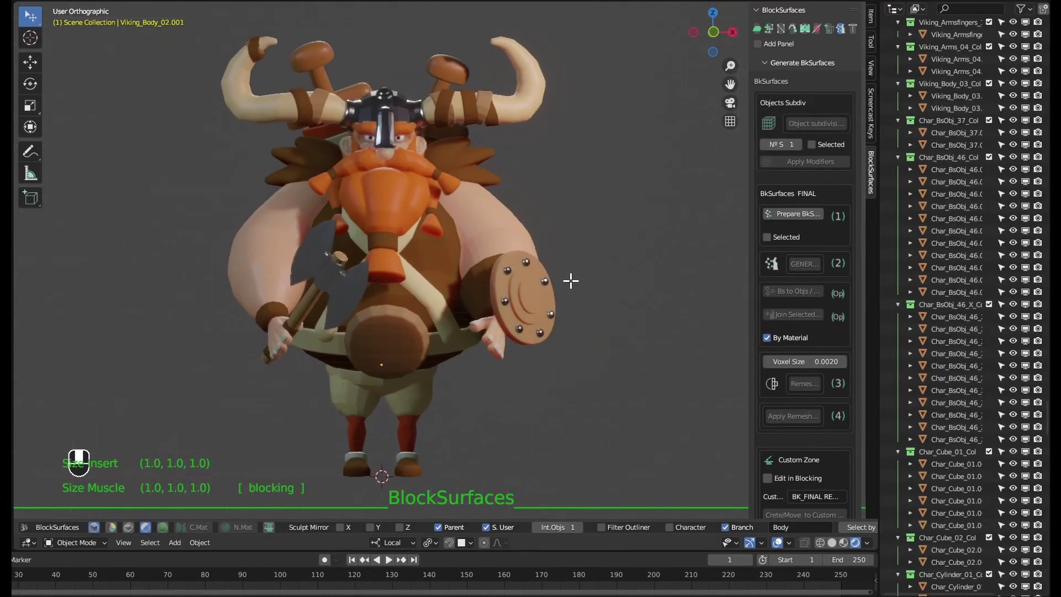
Select the Viking arms and beard parts, then clear the selection.
middle_drag(571, 279, 533, 246)
scroll(532, 247, up, 2)
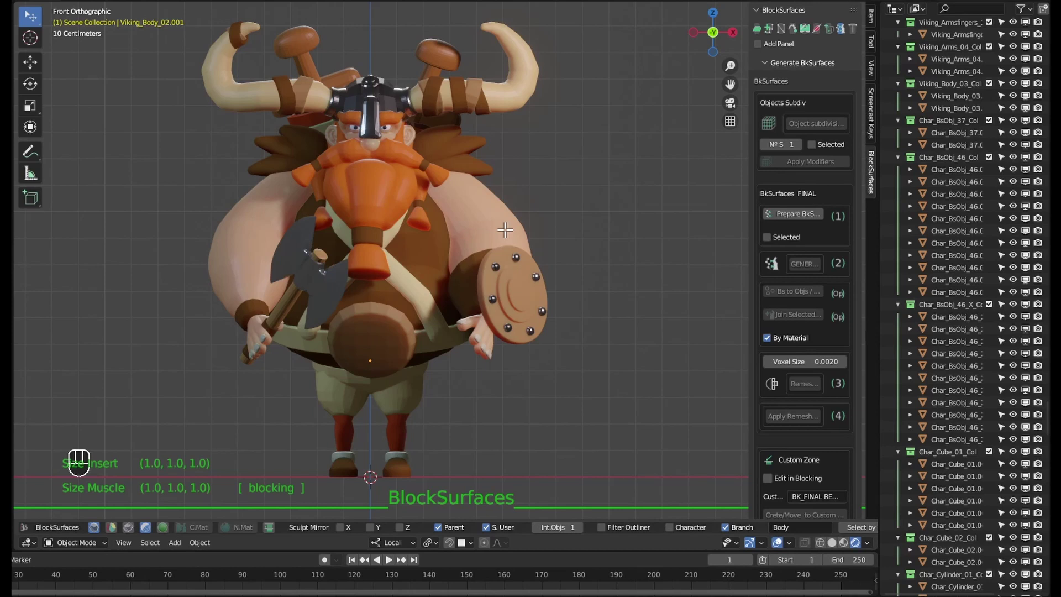
click(471, 240)
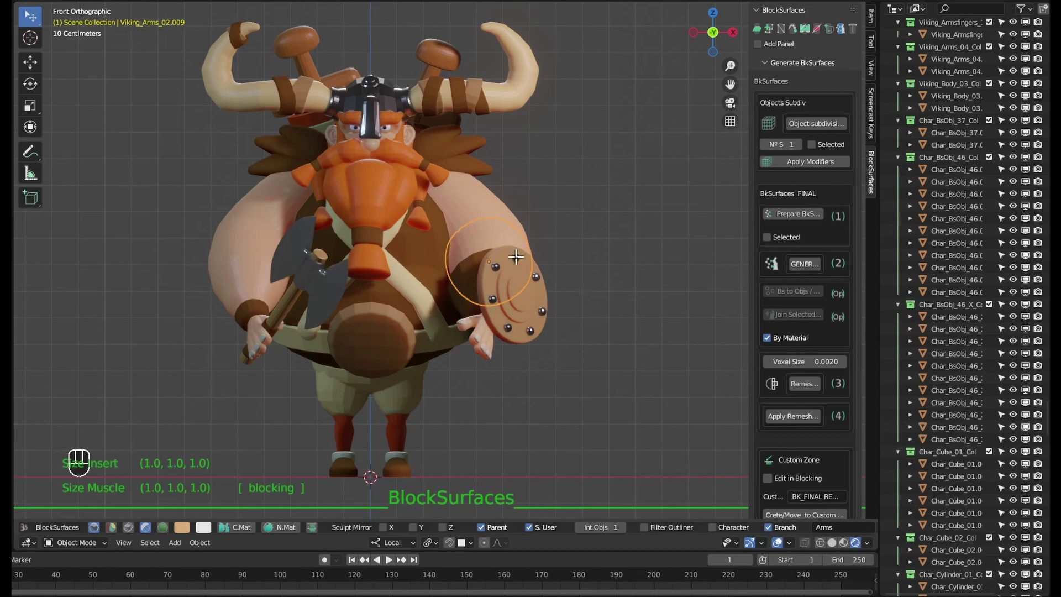
click(378, 172)
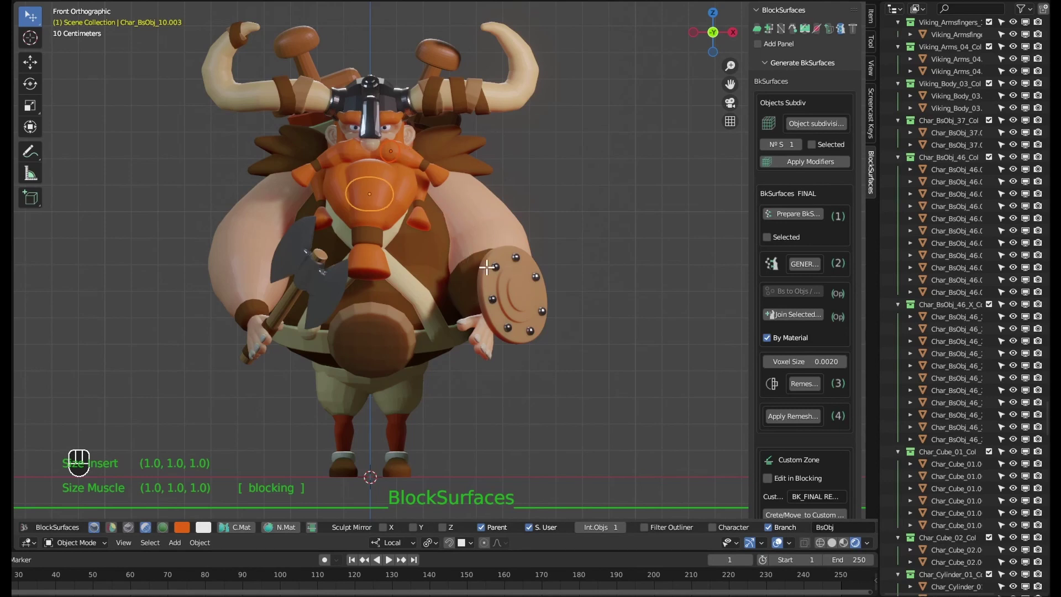
click(607, 292)
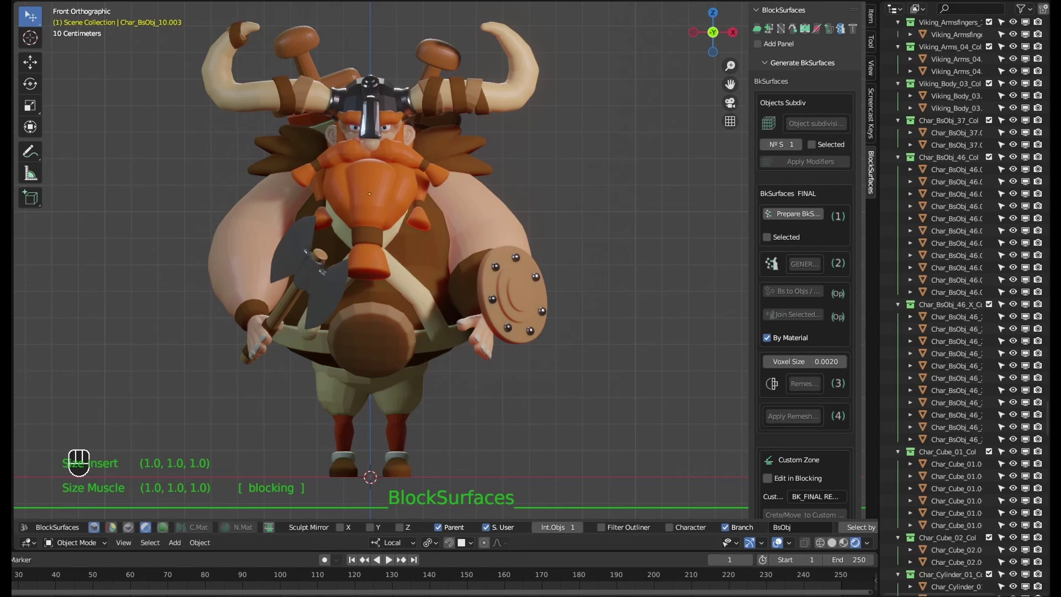
Play the Viking's animation, stop it at frame 10, and zoom in.
middle_drag(457, 332, 275, 402)
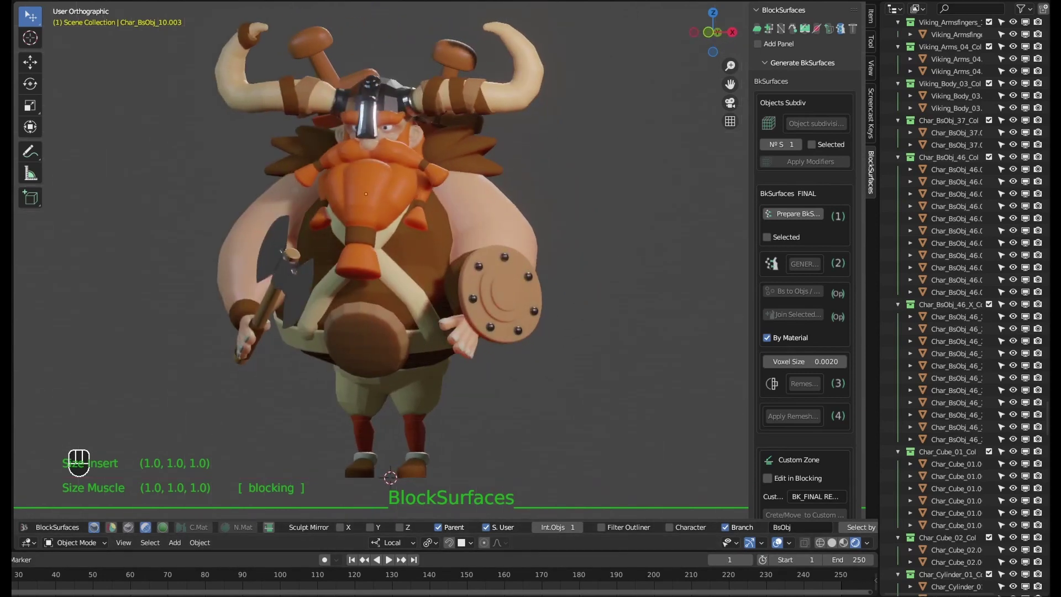
key(space)
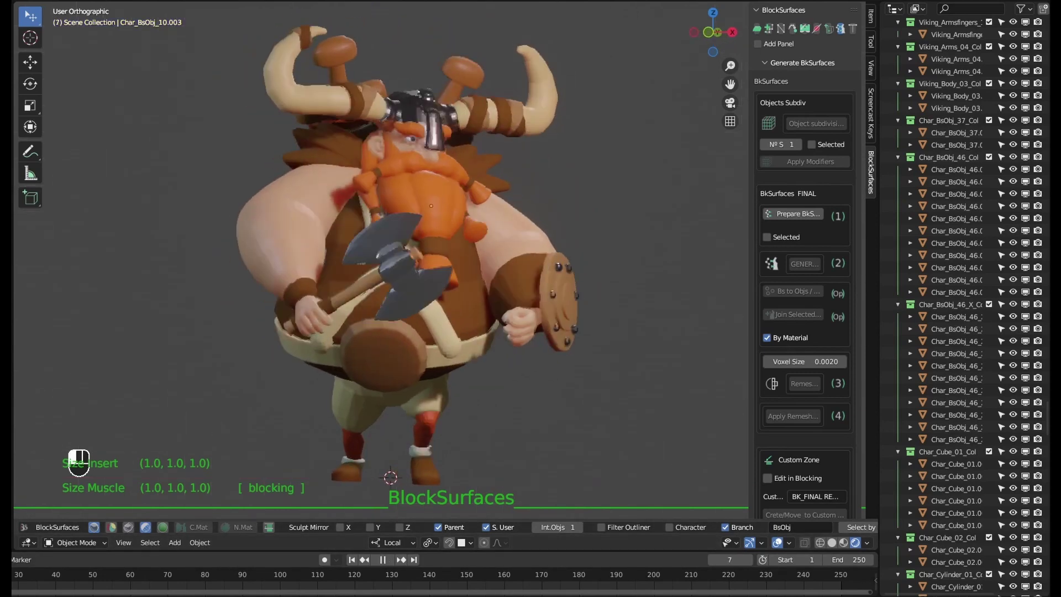
key(space)
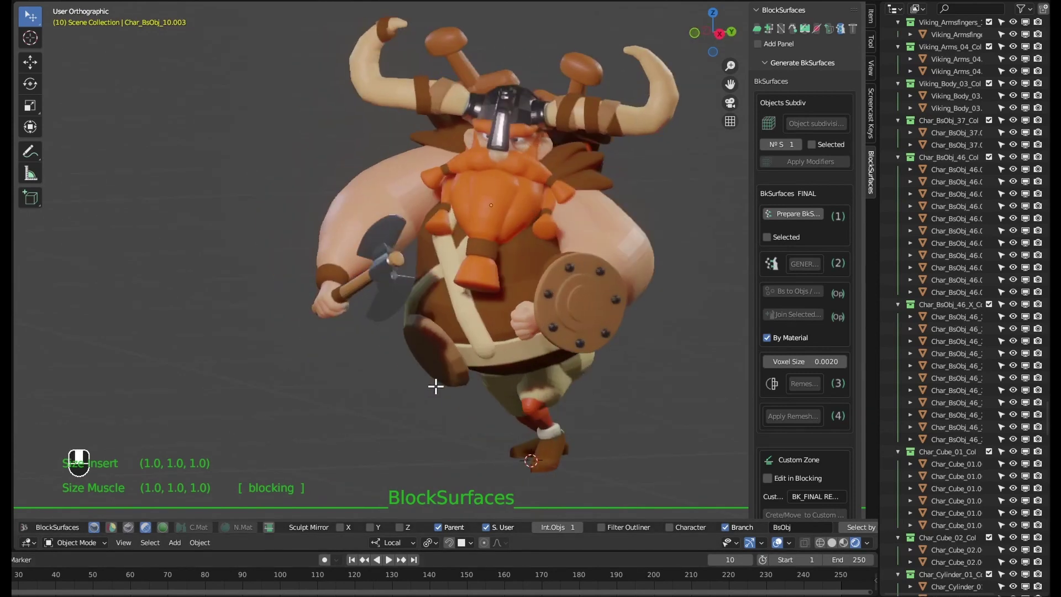
mouse_move(433, 386)
alt+middle_down()
mouse_move(574, 359)
mouse_move(479, 361)
alt+middle_up()
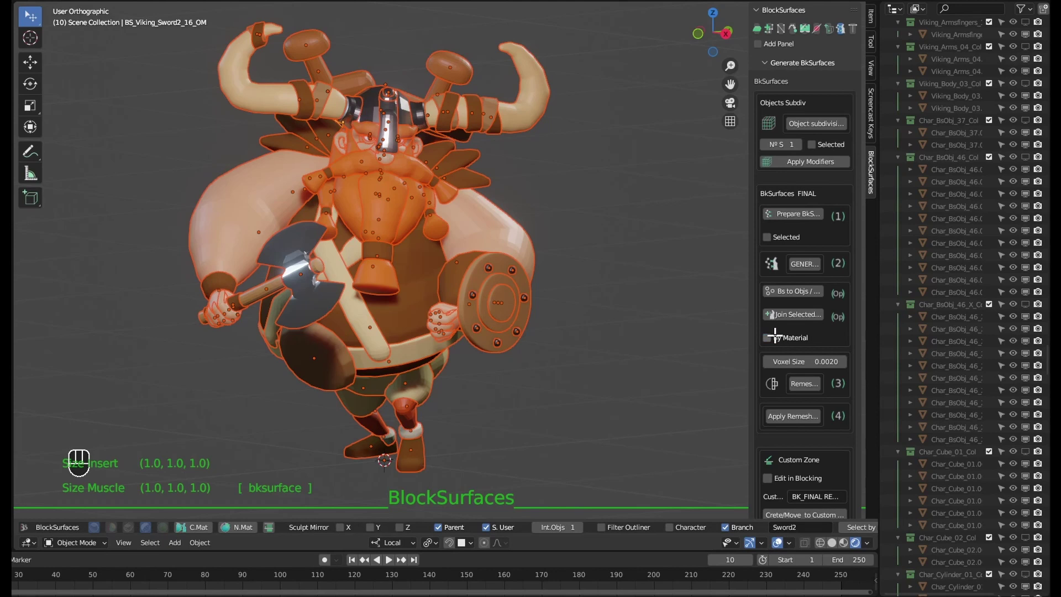
Join the selected Viking parts and remesh the active piece at voxel size 0.0070.
click(793, 314)
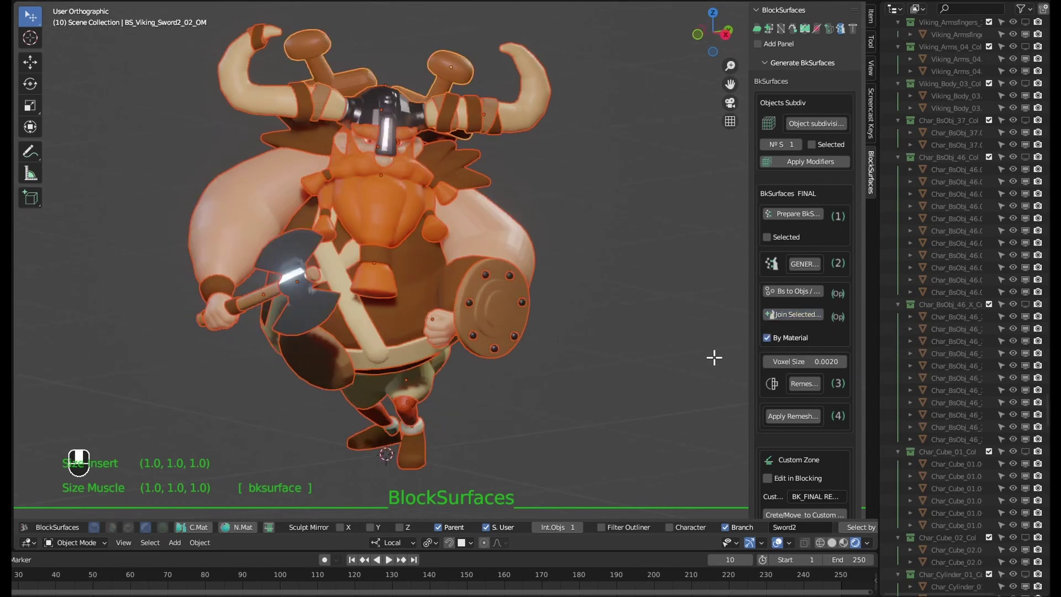
click(806, 362)
key(Return)
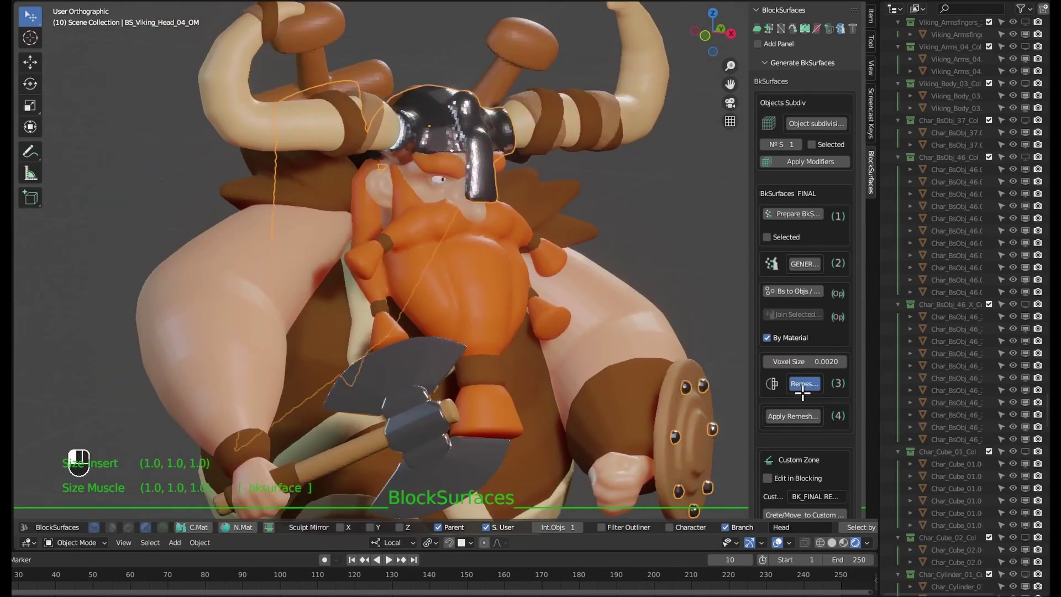
click(803, 383)
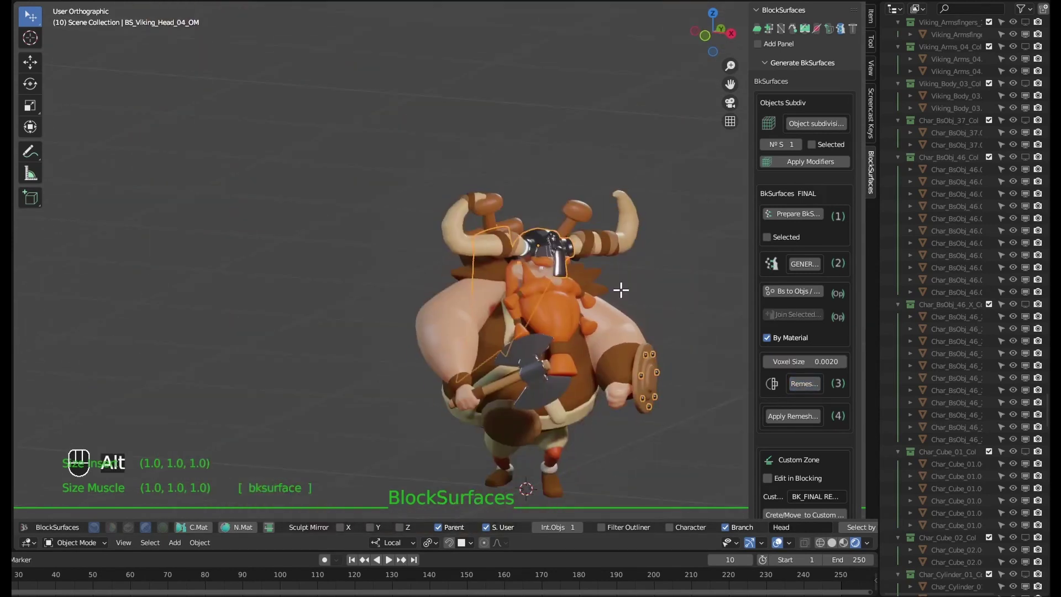
Box-select all Viking parts, apply the remesh, and select the beard.
alt+middle_click(621, 289)
key(b)
drag(605, 94, 315, 441)
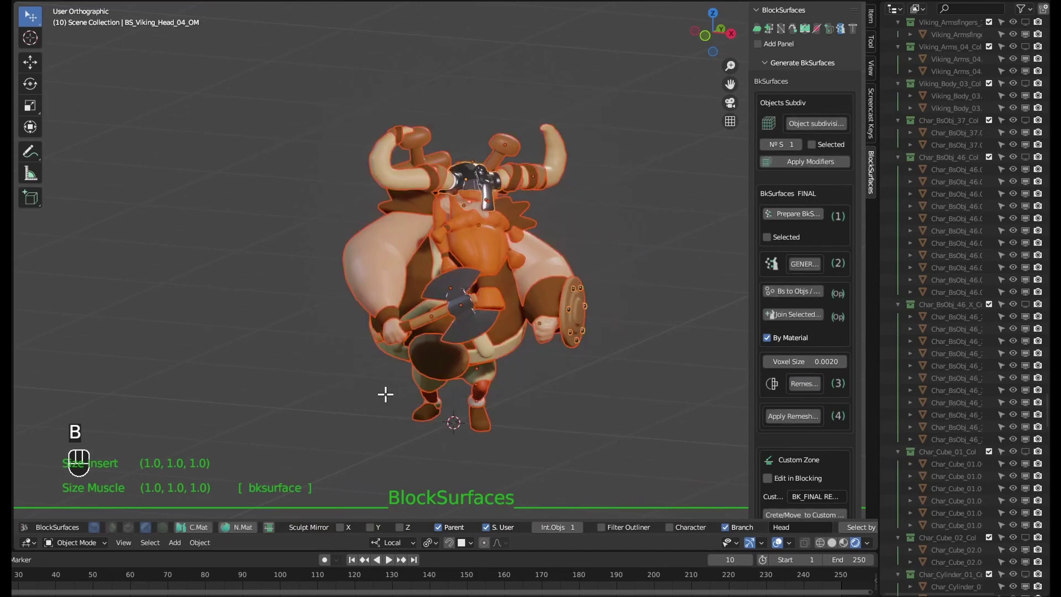
scroll(517, 316, up, 2)
scroll(517, 315, up, 3)
scroll(654, 418, up, 2)
scroll(638, 375, up, 2)
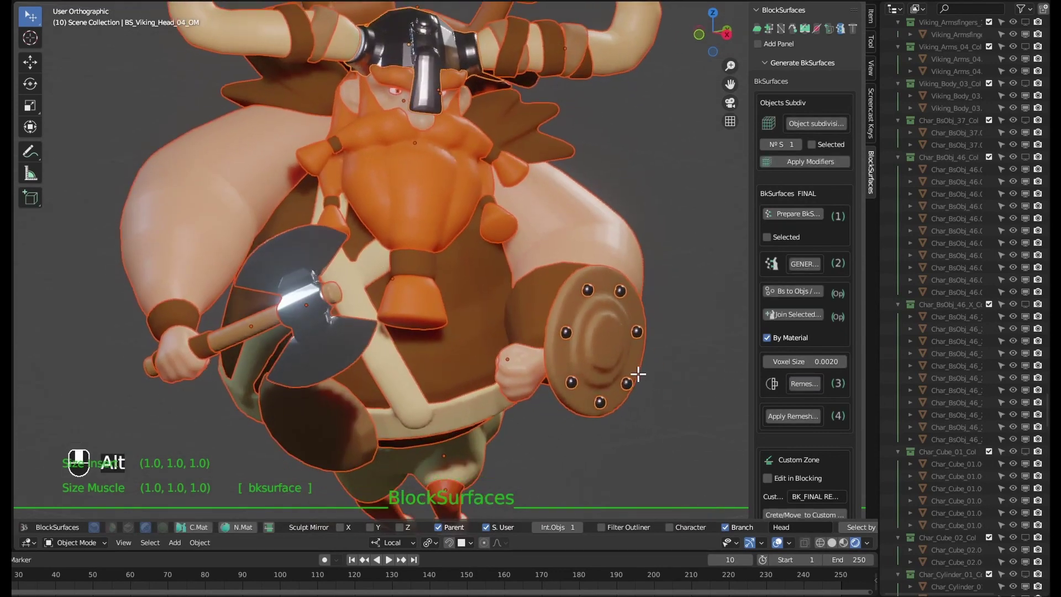
click(794, 417)
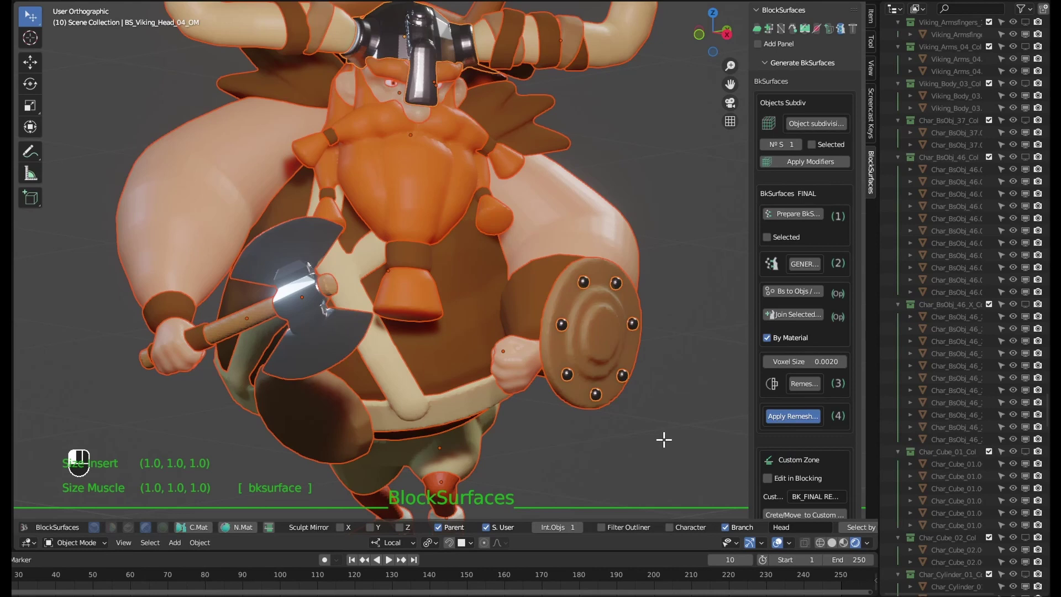
scroll(683, 268, down, 3)
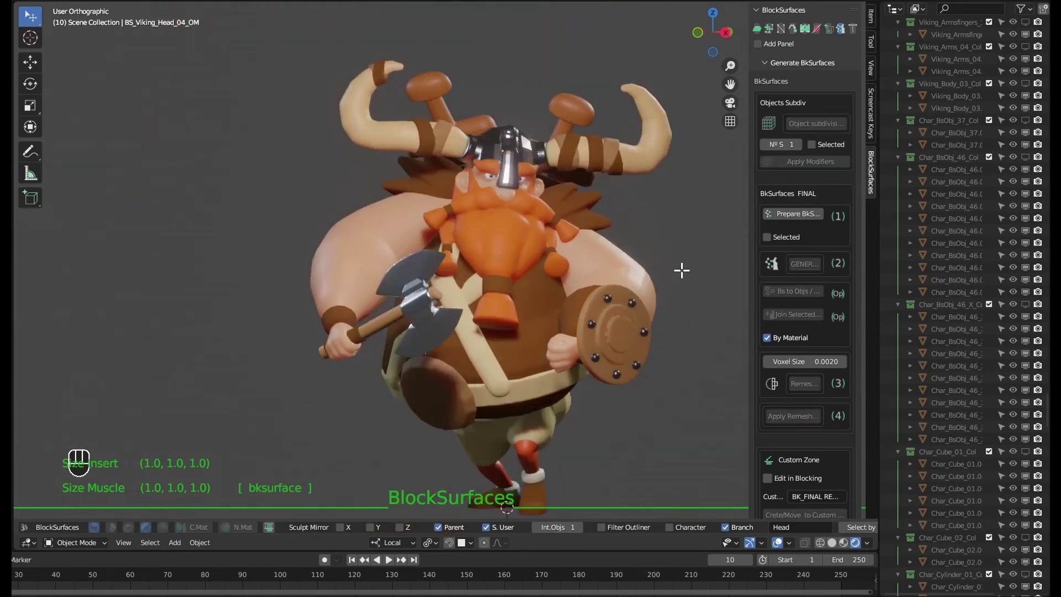
middle_drag(683, 268, 630, 249)
click(407, 183)
Leave the beard in place, sculpt it, and toggle its face sets with H.
key(g)
key(Escape)
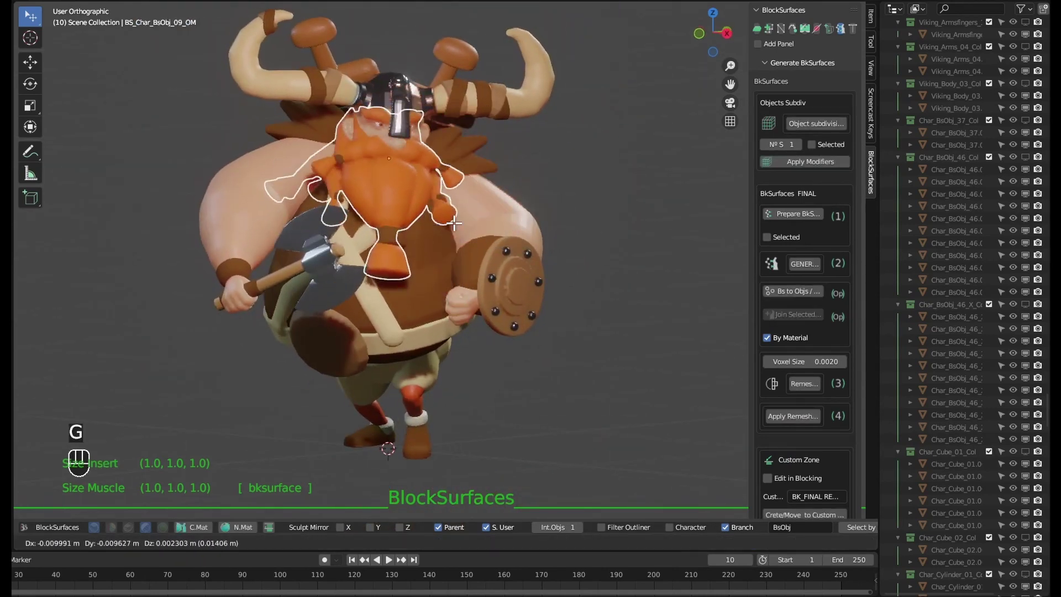
key(Tab)
mouse_move(522, 322)
middle_down()
mouse_move(426, 266)
mouse_move(372, 186)
middle_up()
scroll(371, 232, up, 5)
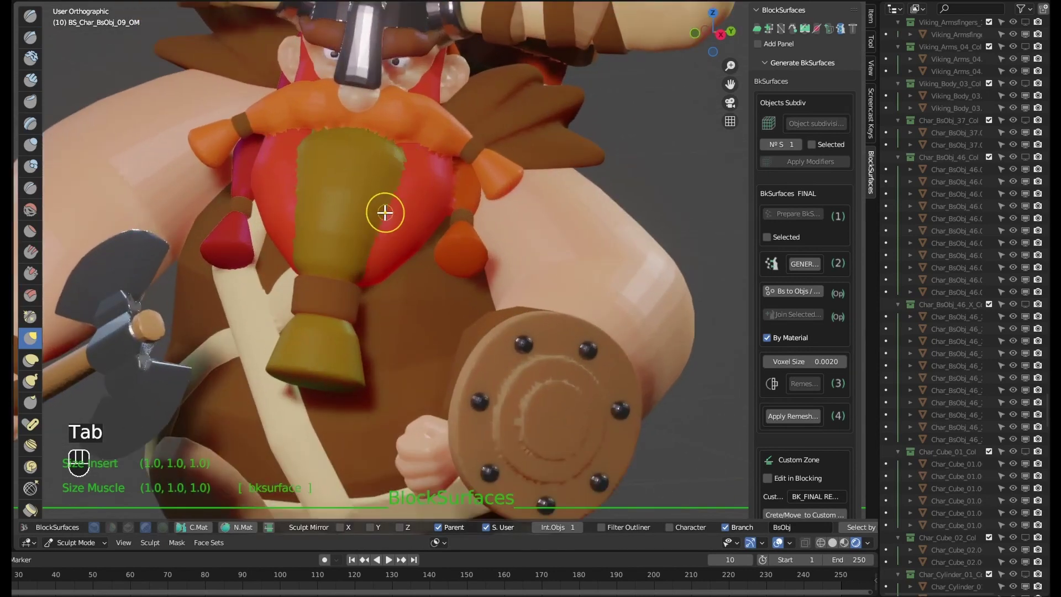
scroll(384, 211, down, 4)
key(h)
scroll(426, 185, down, 4)
key(h)
key(h)
key(h)
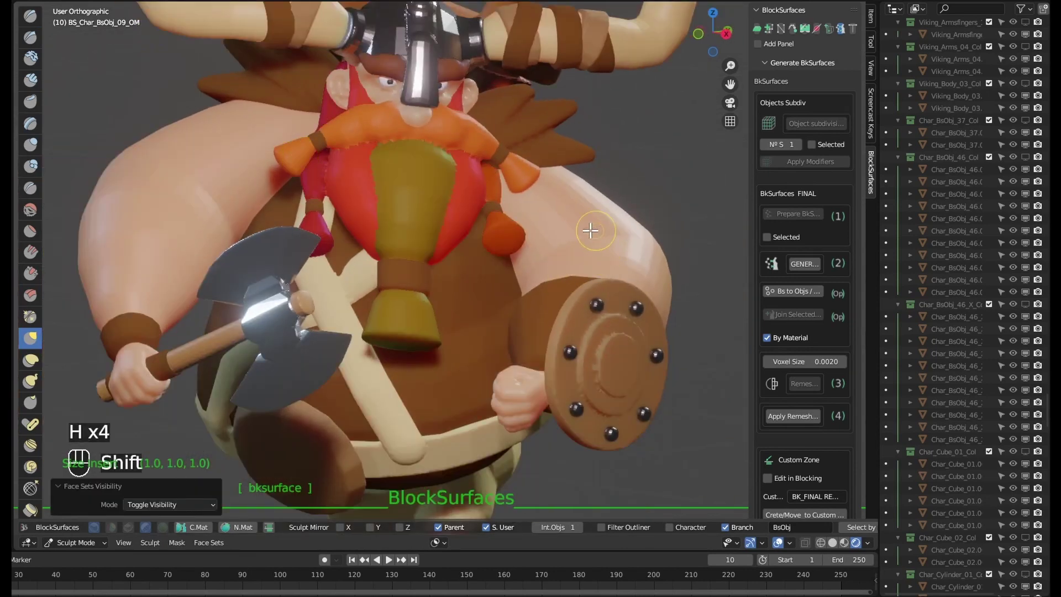
Return to object mode via the mode menu, then re-enter sculpting and toggle face sets.
key(ctrl+Tab)
click(616, 253)
key(Tab)
scroll(605, 220, down, 3)
scroll(606, 227, up, 2)
key(h)
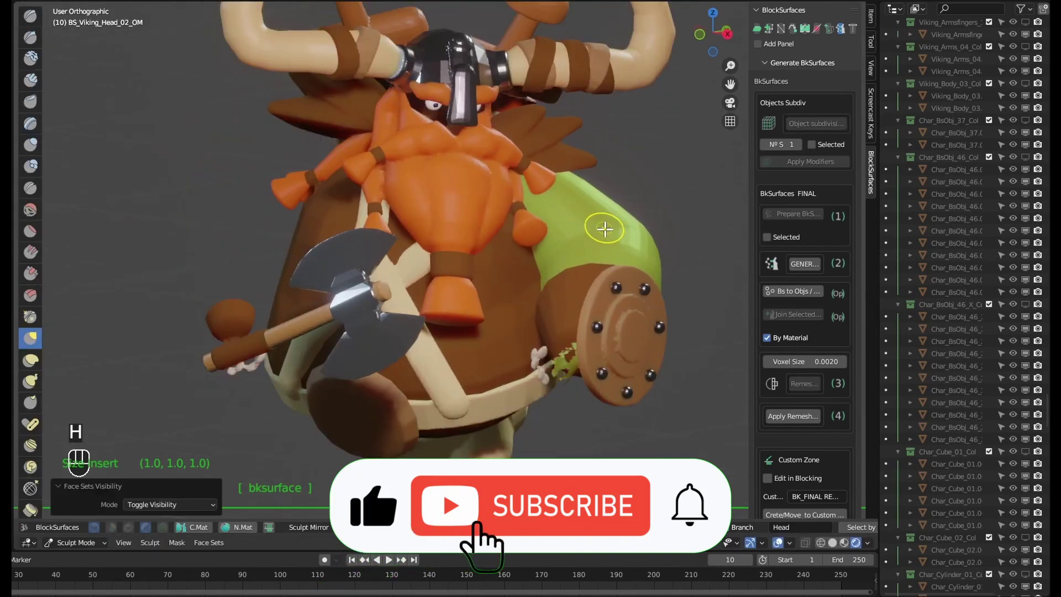
key(h)
key(h)
key(h)
scroll(578, 236, down, 2)
middle_drag(578, 236, 541, 302)
Leave the legs piece in place and sculpt it with face sets toggled.
key(Tab)
key(g)
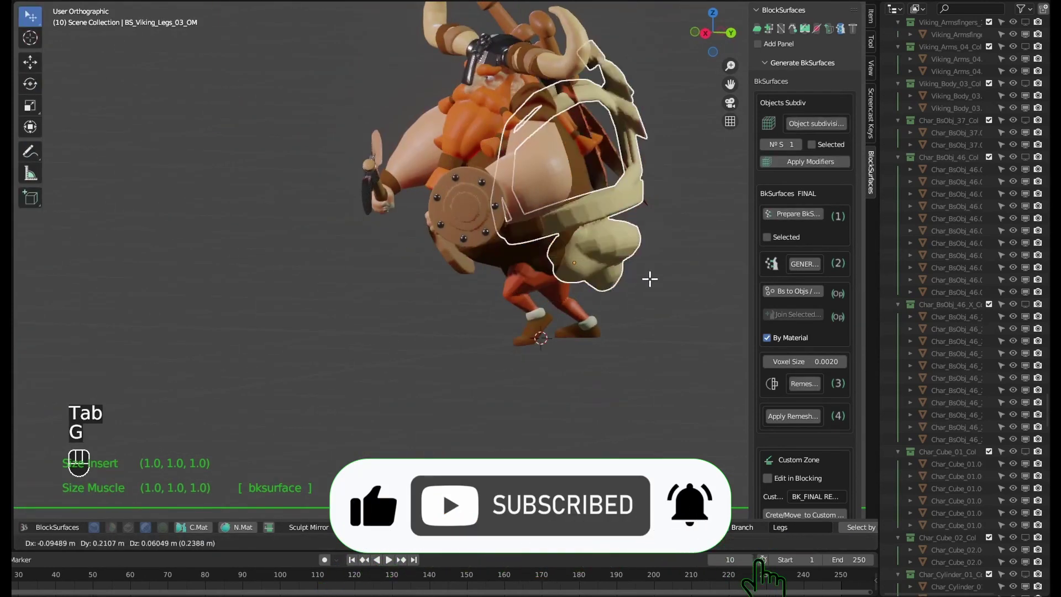
key(Escape)
key(Tab)
key(h)
key(h)
middle_drag(573, 263, 594, 228)
Select the Viking's head piece and sculpt it, turning the view around it.
key(Tab)
alt+click(465, 141)
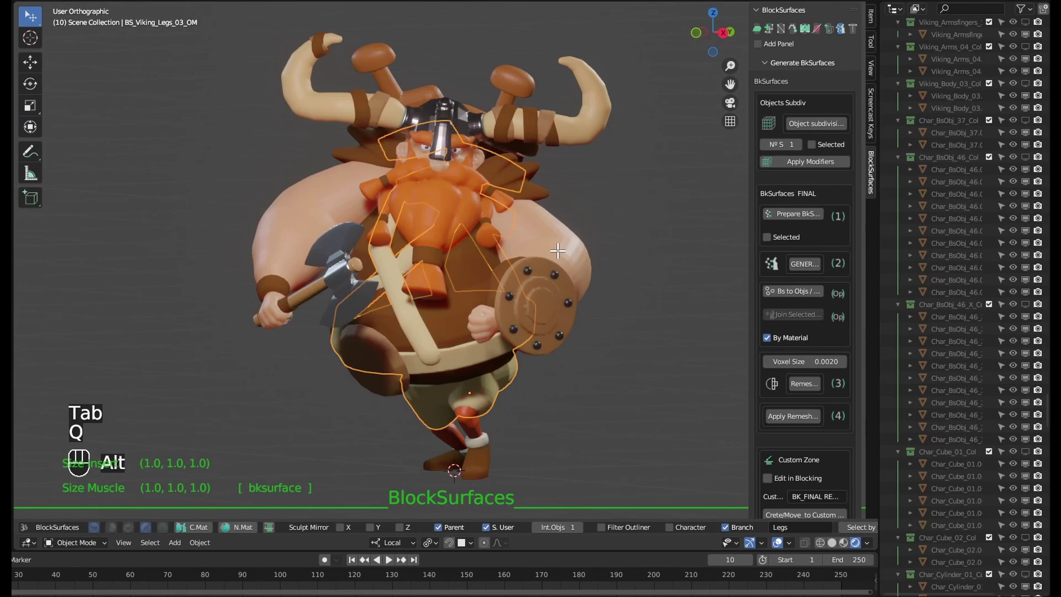
key(Tab)
scroll(569, 307, up, 4)
scroll(569, 307, down, 2)
scroll(623, 254, down, 2)
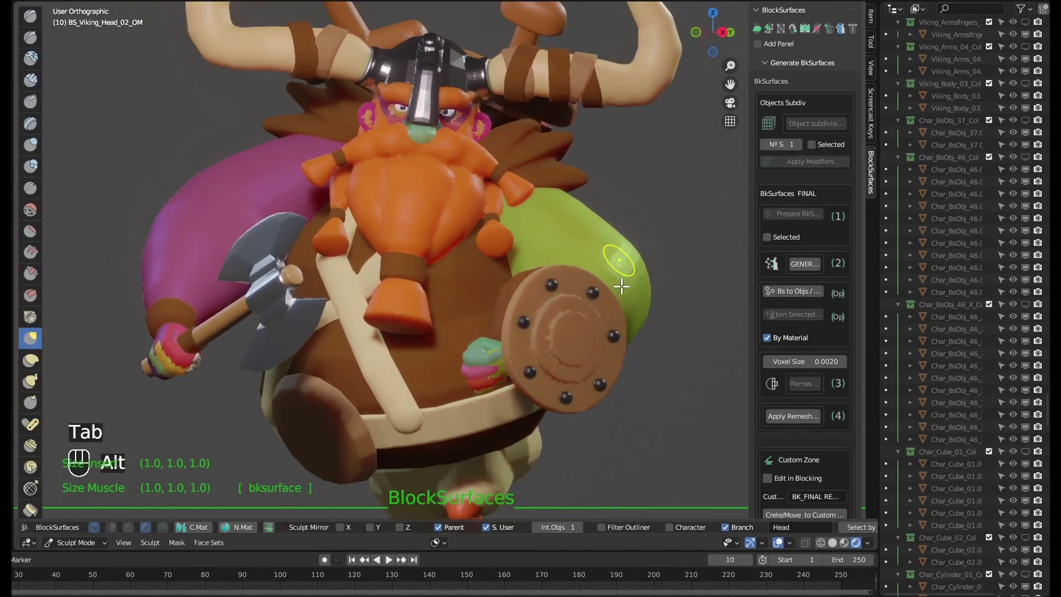
middle_drag(623, 257, 623, 279)
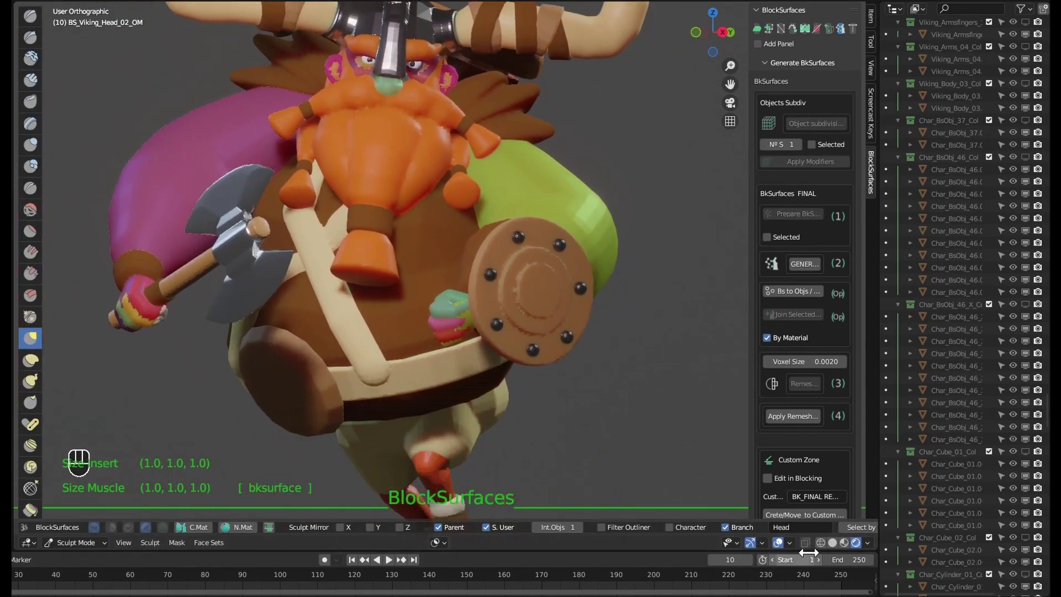
Turn the Face Sets overlay off and back on, with opacity at 1.0.
click(789, 542)
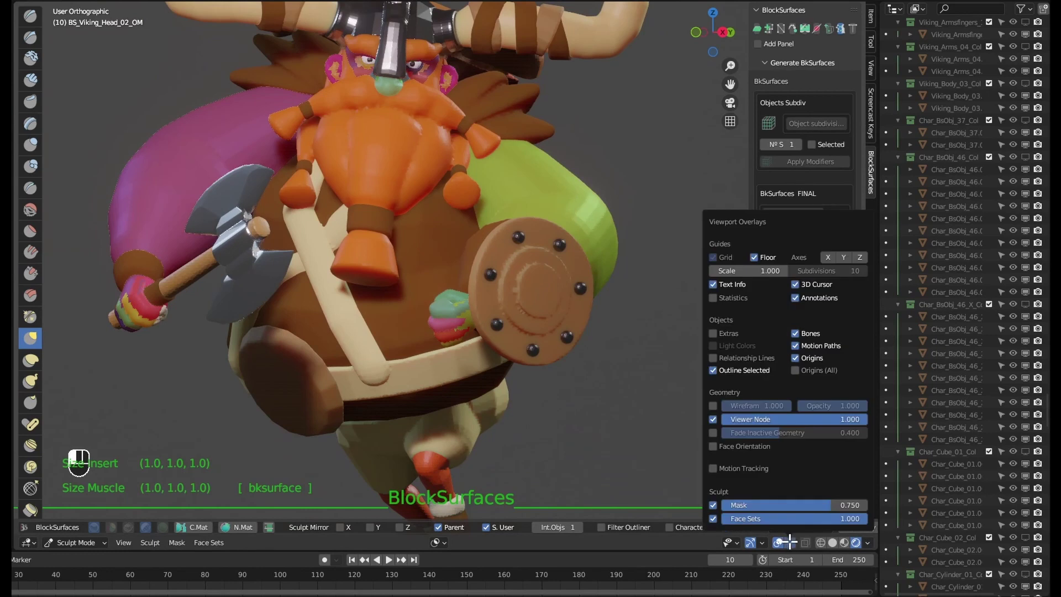
click(713, 519)
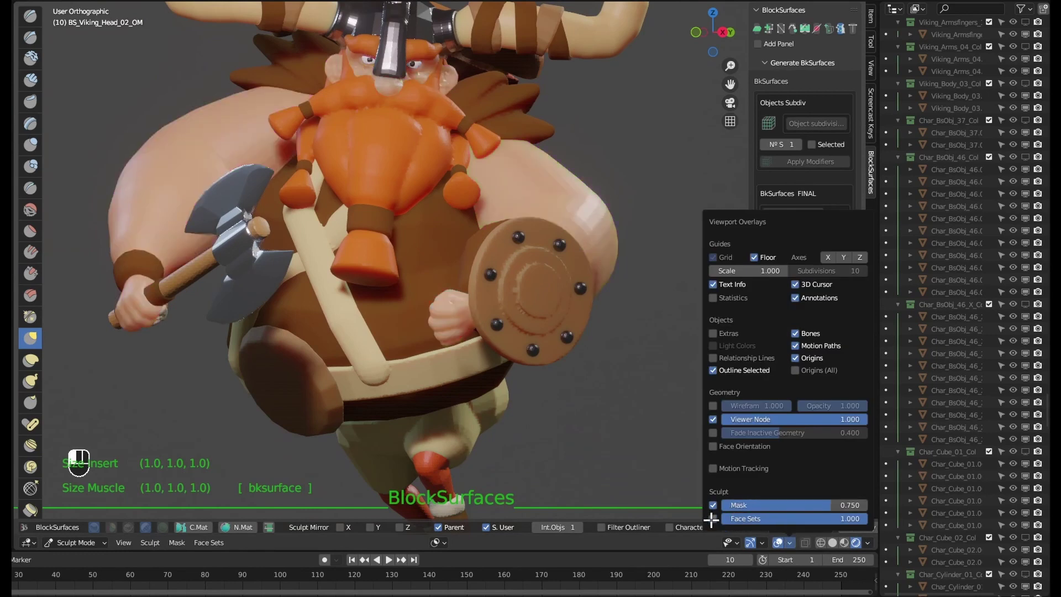
click(713, 519)
drag(765, 518, 815, 518)
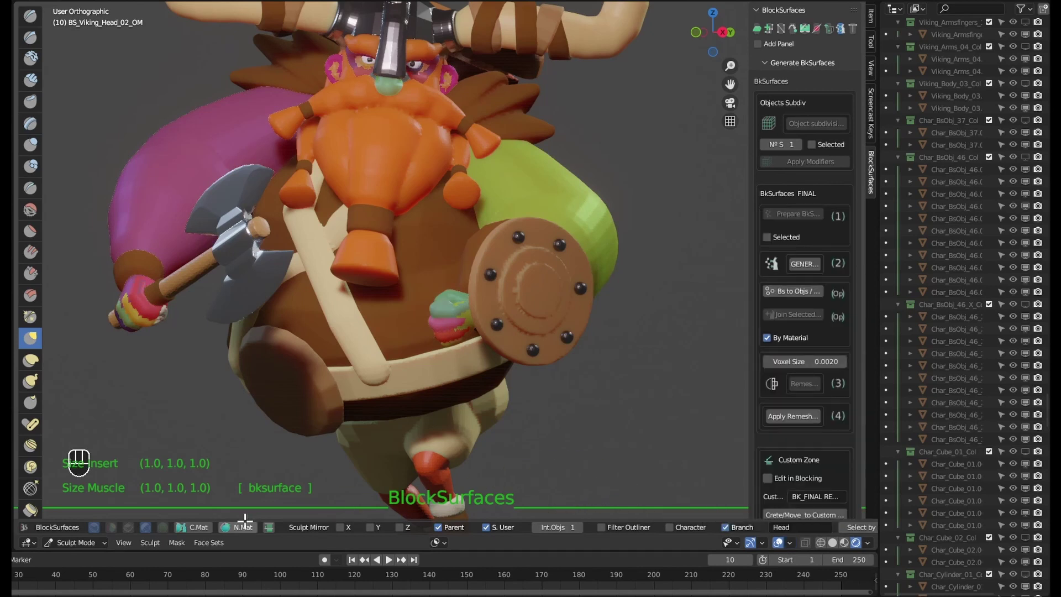
Merge the head piece's visible faces into one face set with Face Set from Visible.
click(210, 543)
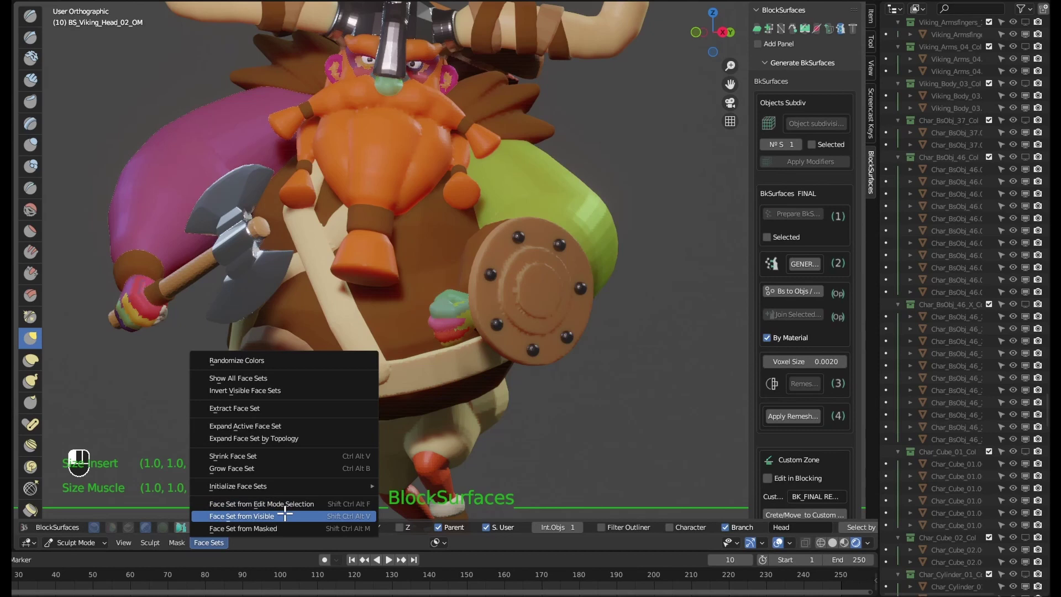
click(282, 516)
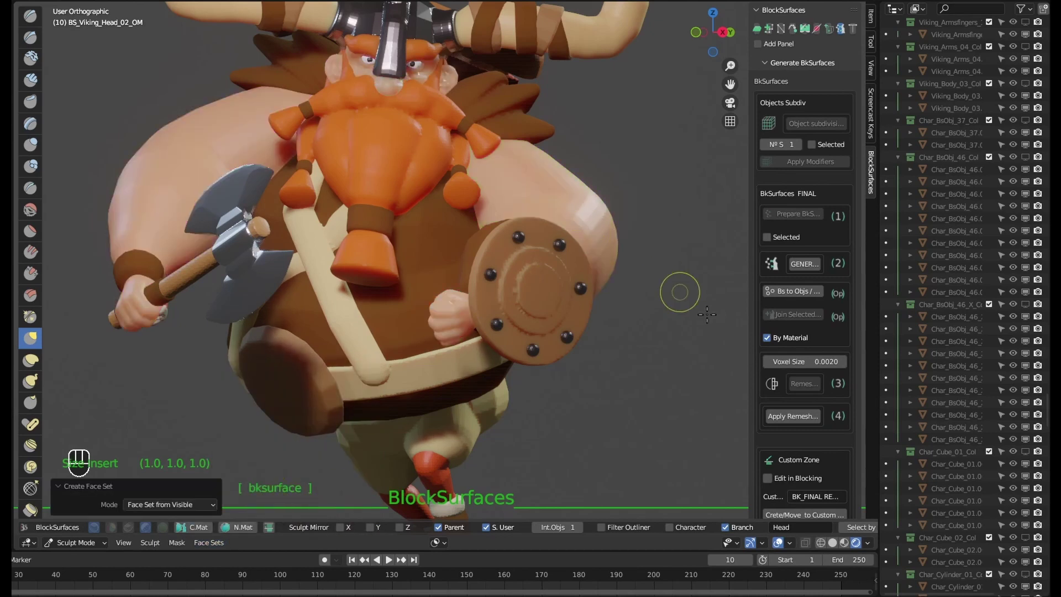
click(787, 544)
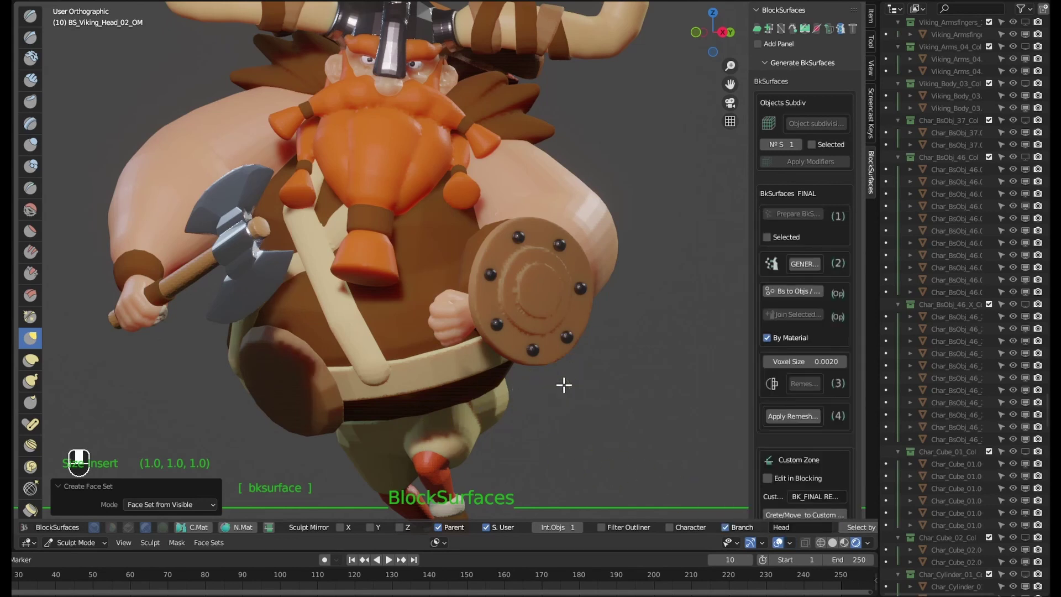
Sculpt the beard piece and toggle its face sets, then deselect everything in object mode.
middle_drag(564, 384, 481, 296)
shift+click(409, 154)
scroll(408, 154, down, 5)
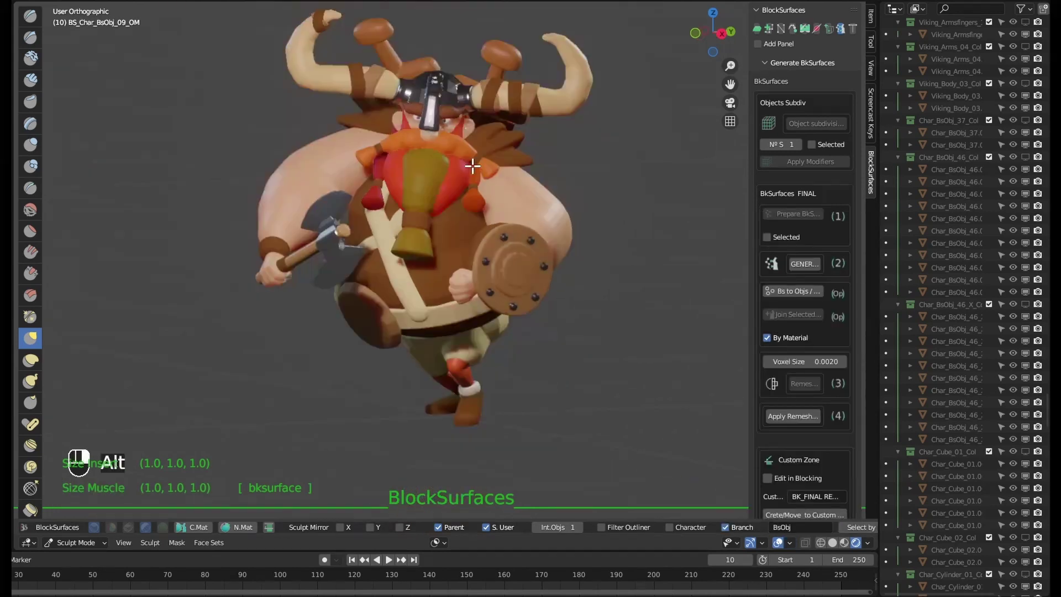
scroll(460, 189, up, 3)
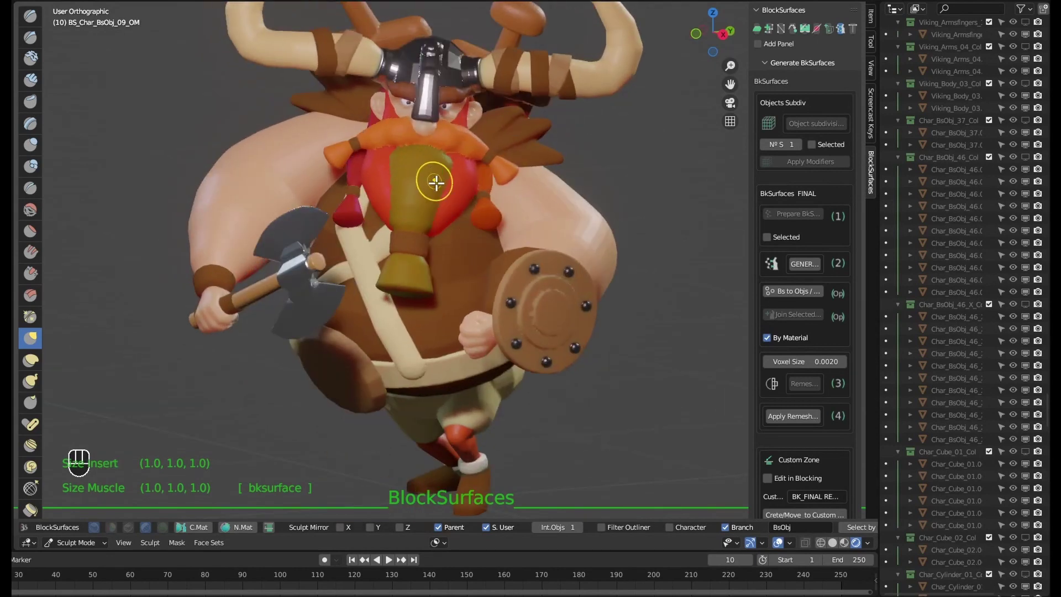
key(h)
key(h)
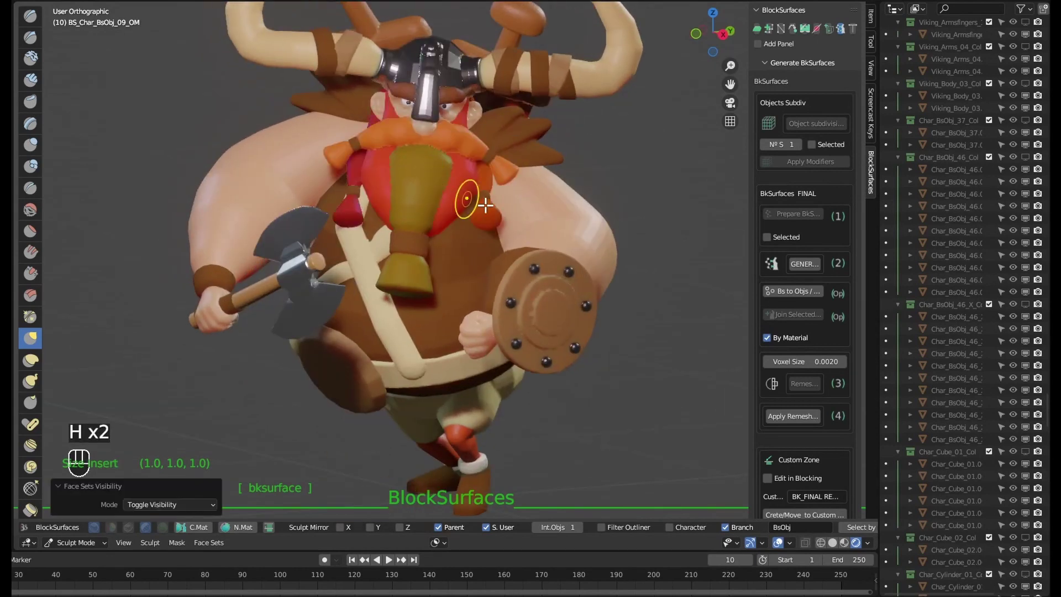
key(Tab)
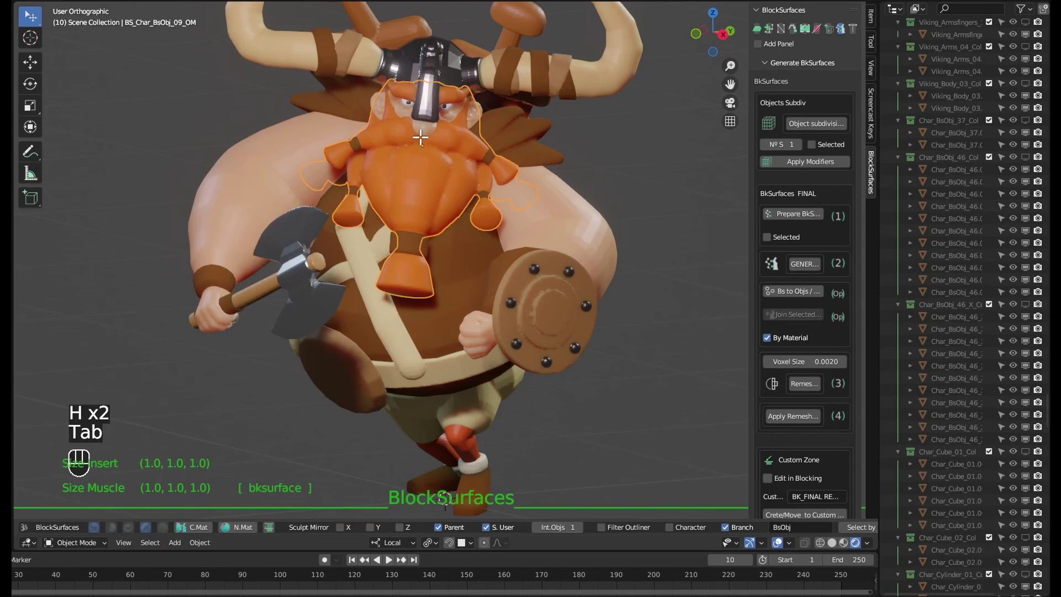
scroll(635, 274, down, 5)
click(654, 322)
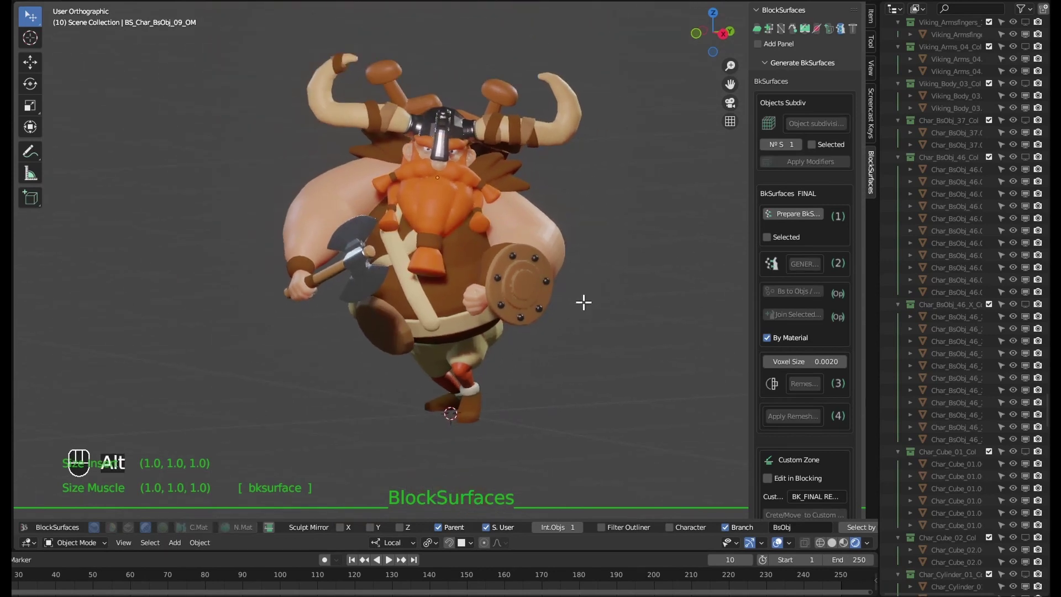